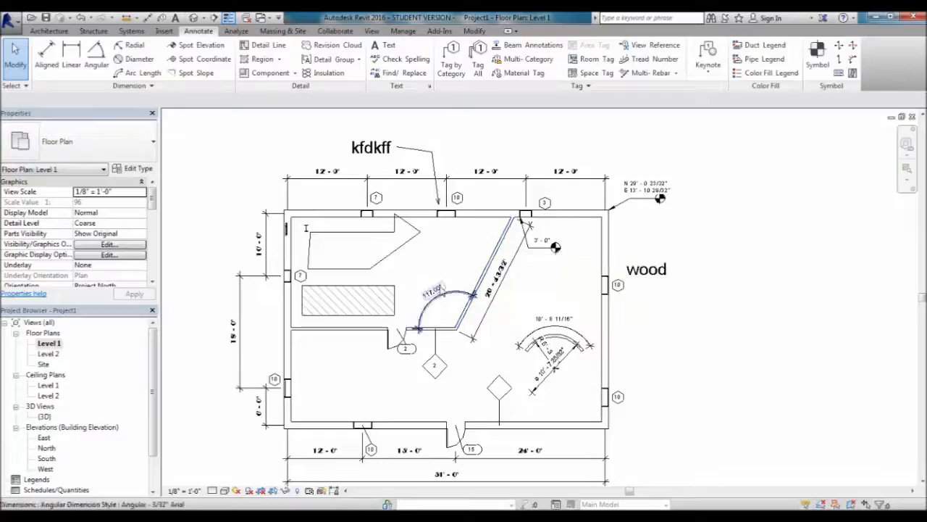
pyautogui.moveTo(427, 265); pyautogui.dragTo(456, 246, button='middle')
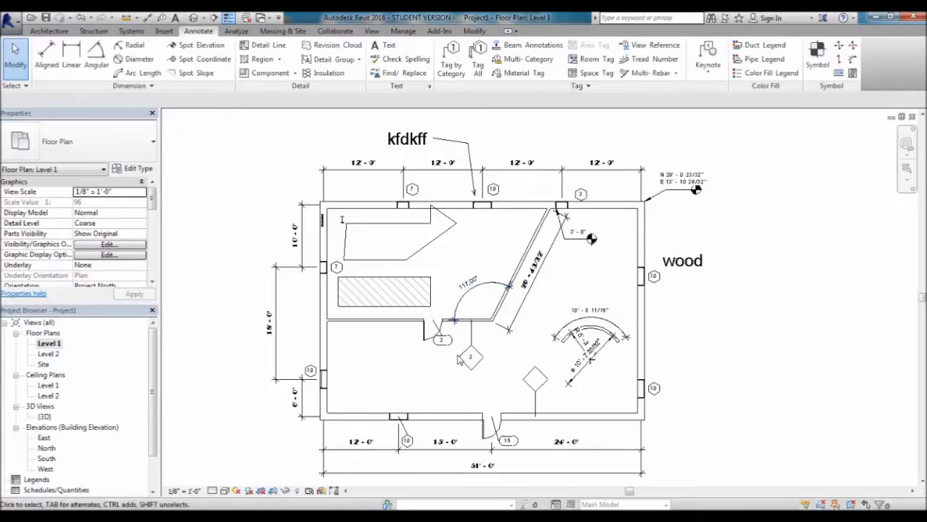
pyautogui.click(402, 378)
pyautogui.click(261, 212)
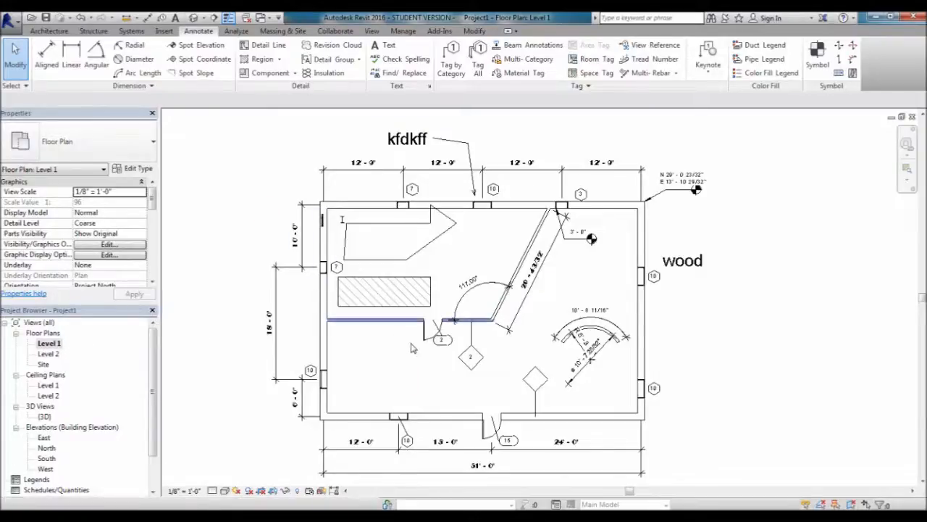
pyautogui.moveTo(434, 324)
pyautogui.mouseDown(button='middle')
pyautogui.moveTo(457, 312)
pyautogui.moveTo(437, 315)
pyautogui.mouseUp(button='middle')
pyautogui.scroll(-1, 456, 313)
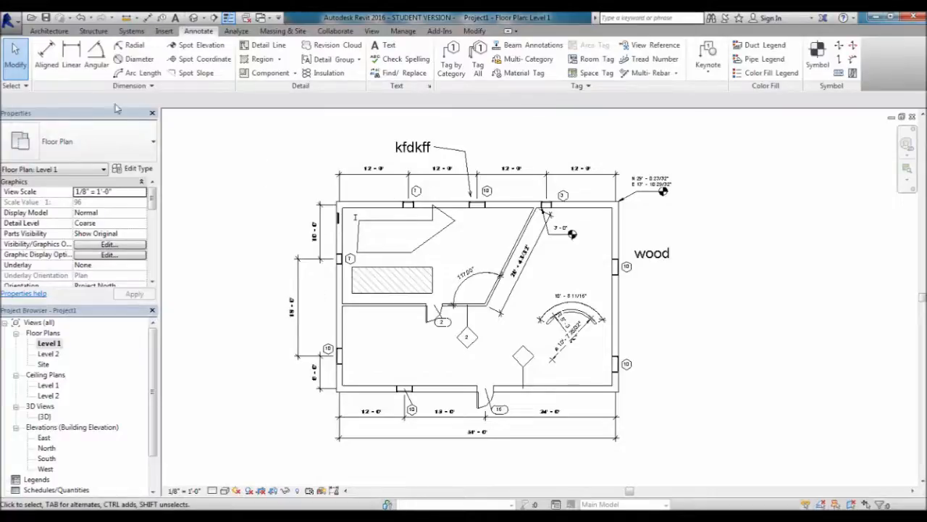
pyautogui.click(15, 55)
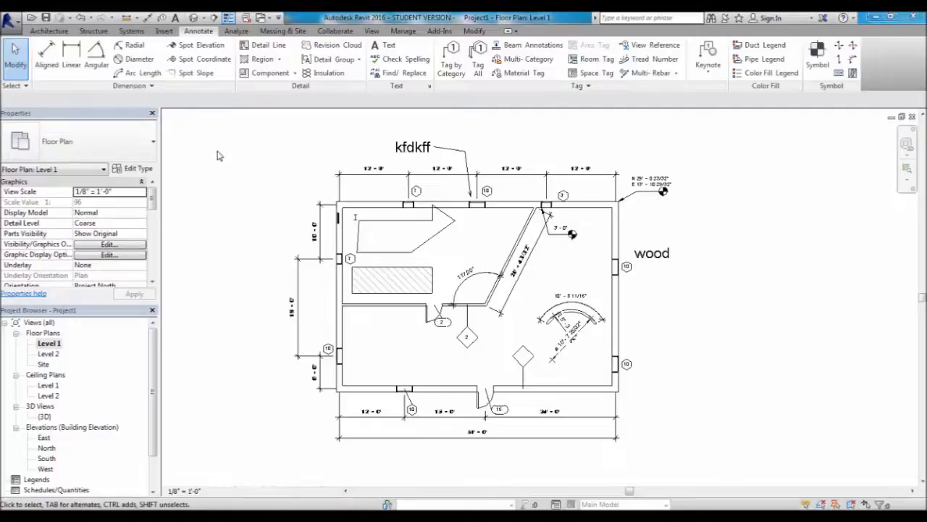
pyautogui.click(224, 165)
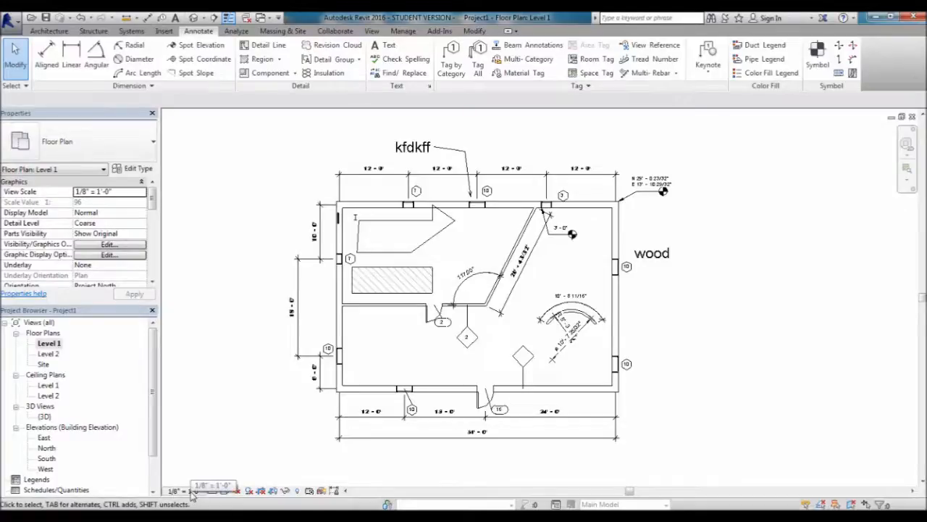
# Set the Level 1 floor plan's view scale to Custom.
pyautogui.click(143, 193)
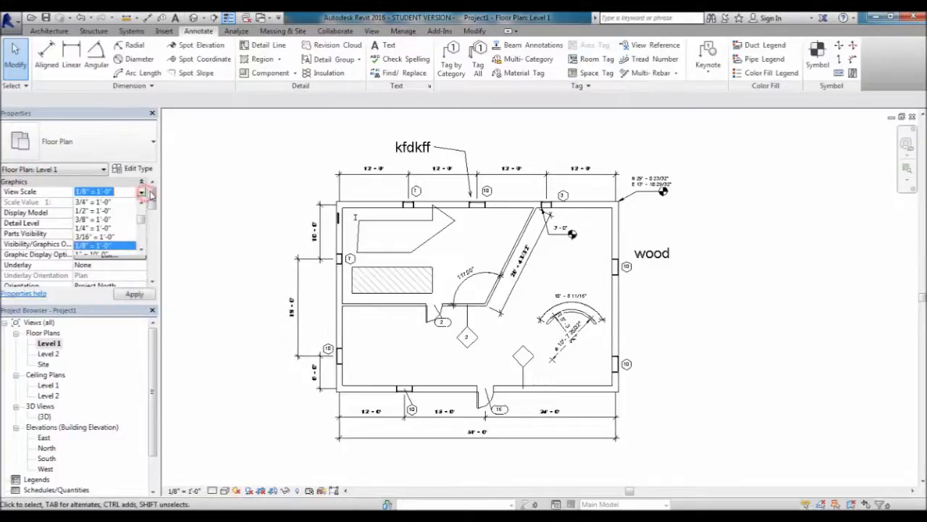
pyautogui.scroll(-4, 109, 235)
pyautogui.scroll(-2, 108, 243)
pyautogui.scroll(5, 114, 236)
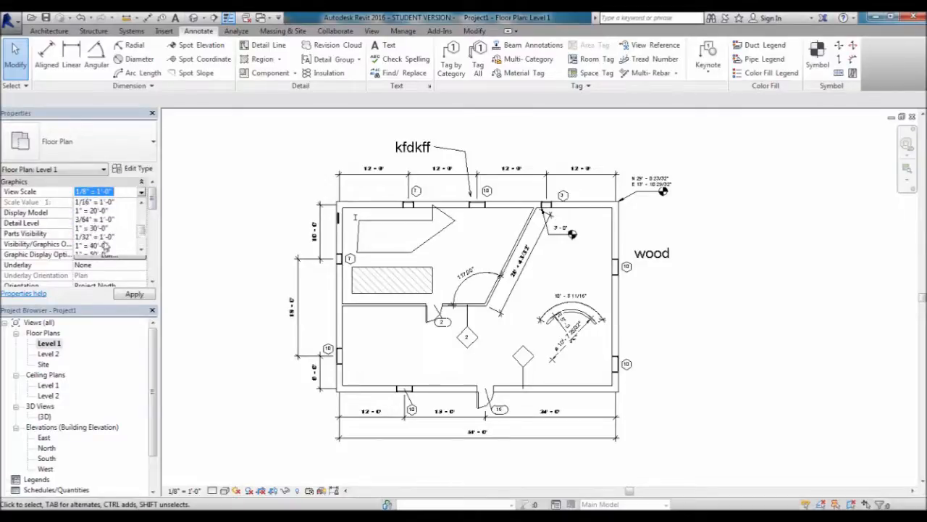
pyautogui.scroll(3, 116, 235)
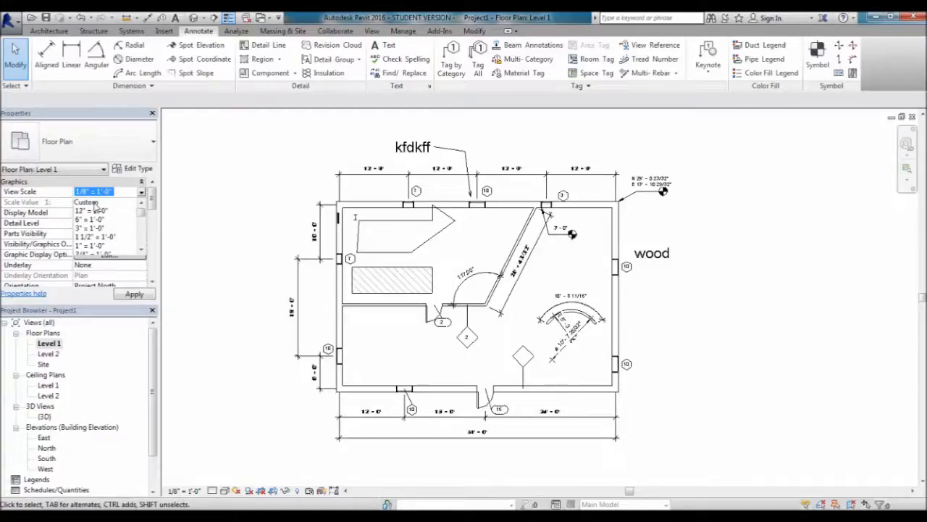
pyautogui.click(94, 202)
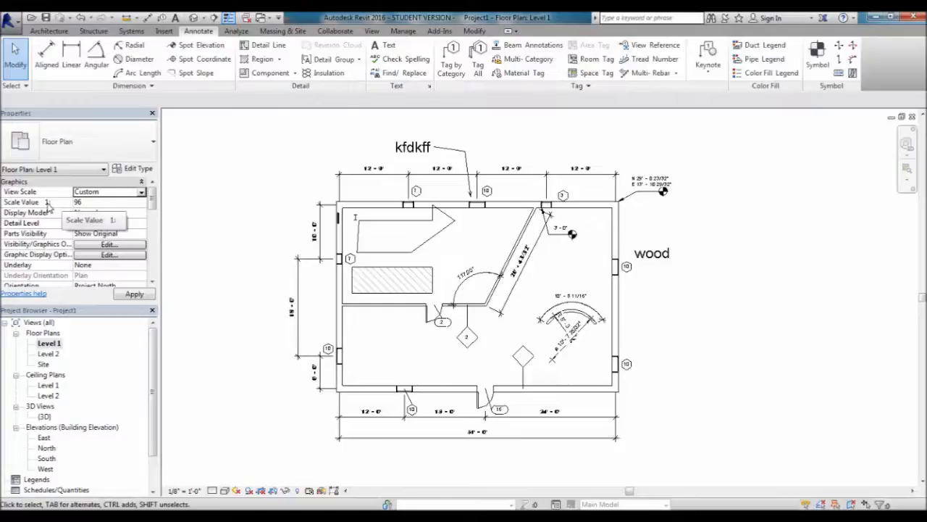
# Try to return the Level 1 view scale from Custom to 1/8" = 1'-0".
pyautogui.click(141, 191)
pyautogui.scroll(-1, 97, 224)
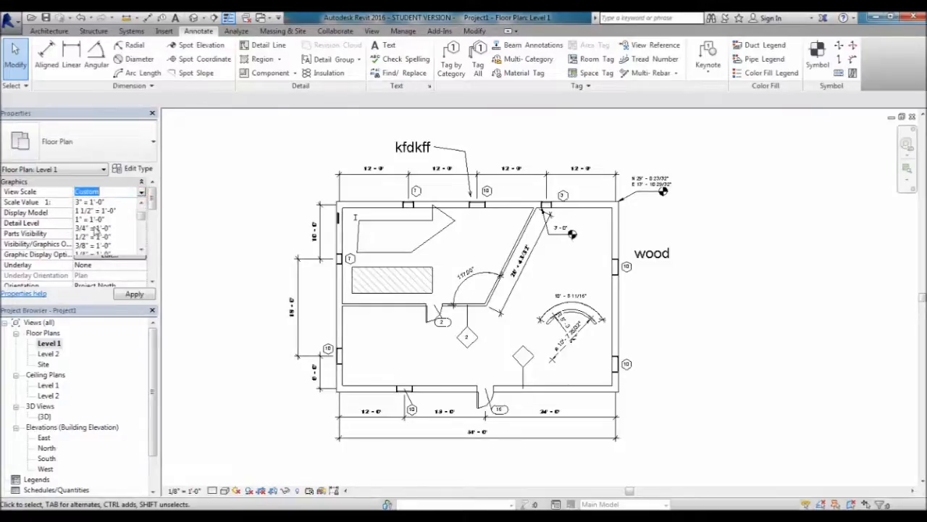
pyautogui.scroll(-1, 100, 245)
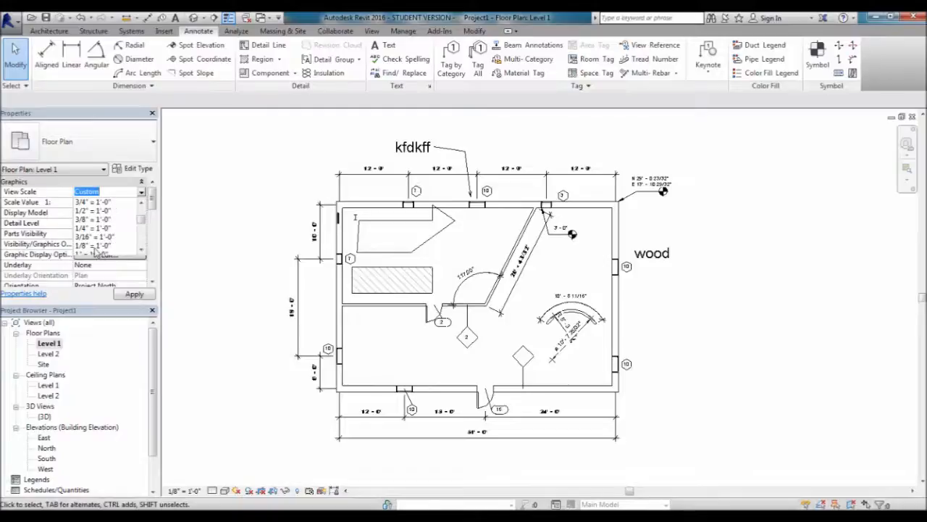
pyautogui.click(101, 246)
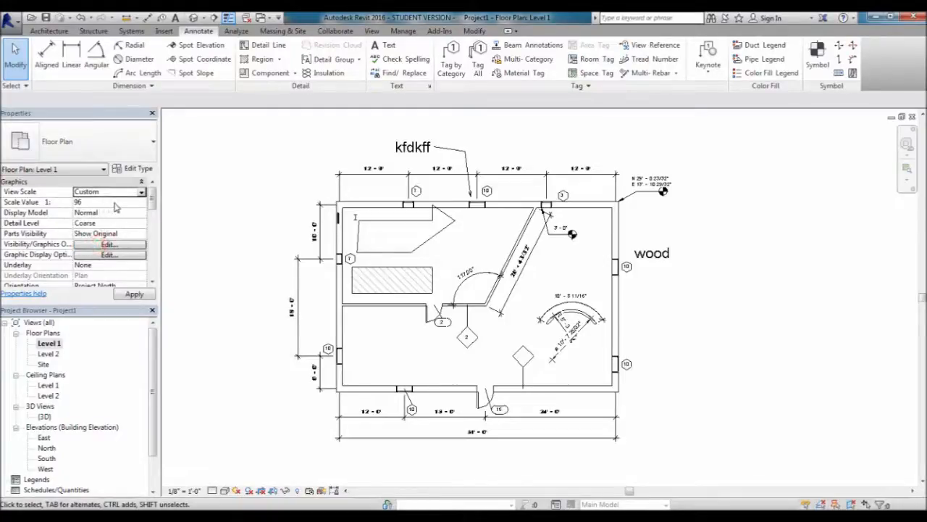
pyautogui.click(141, 192)
pyautogui.scroll(-3, 96, 235)
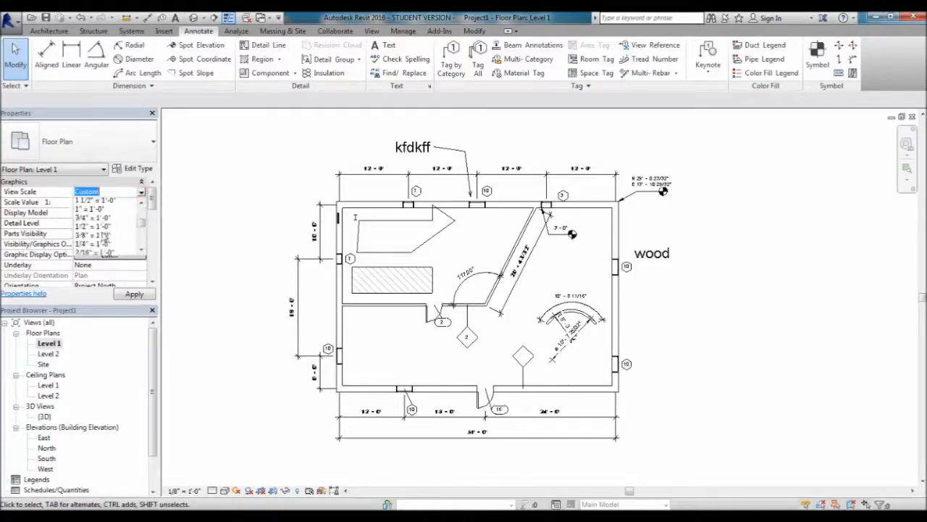
pyautogui.click(99, 219)
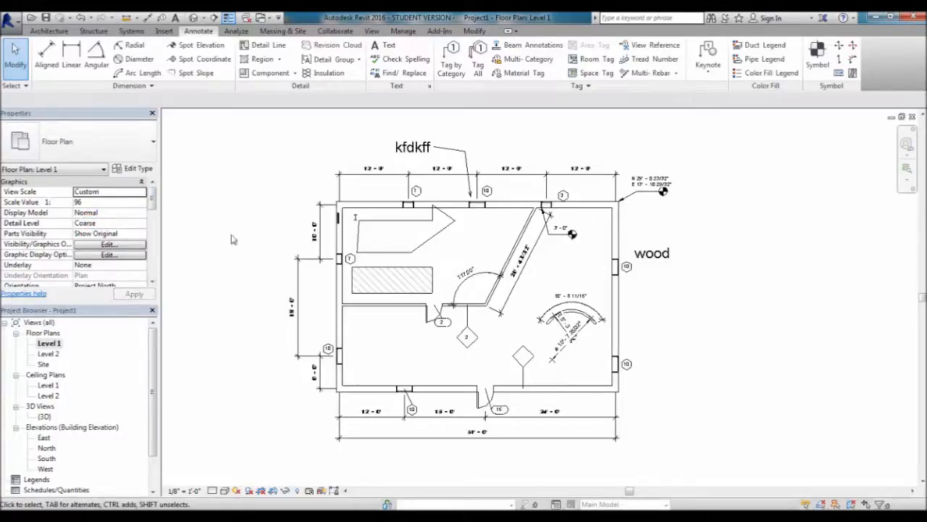
pyautogui.click(187, 491)
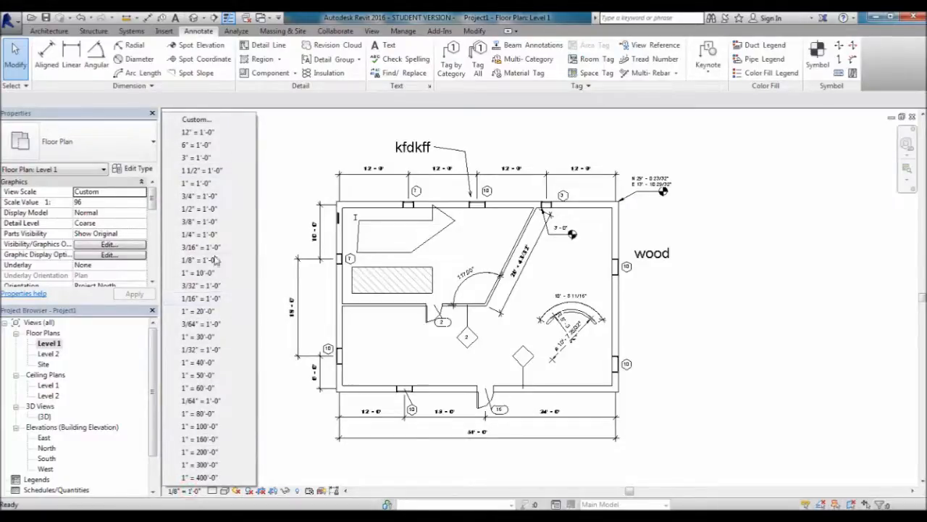
pyautogui.click(201, 257)
# Try the 6" = 1'-0" view scale on the Level 1 plan and restore it to 1/8" = 1'-0".
pyautogui.click(142, 191)
pyautogui.click(104, 219)
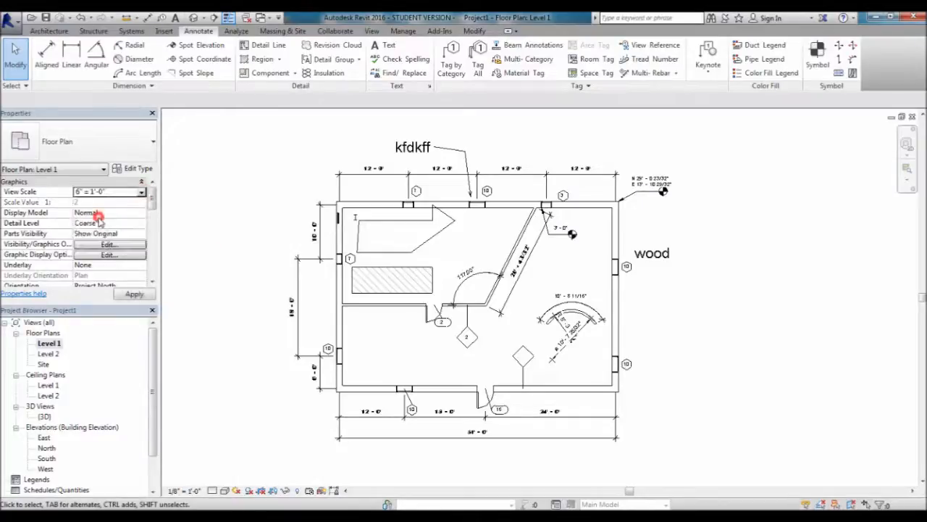
pyautogui.click(142, 192)
pyautogui.scroll(-4, 115, 250)
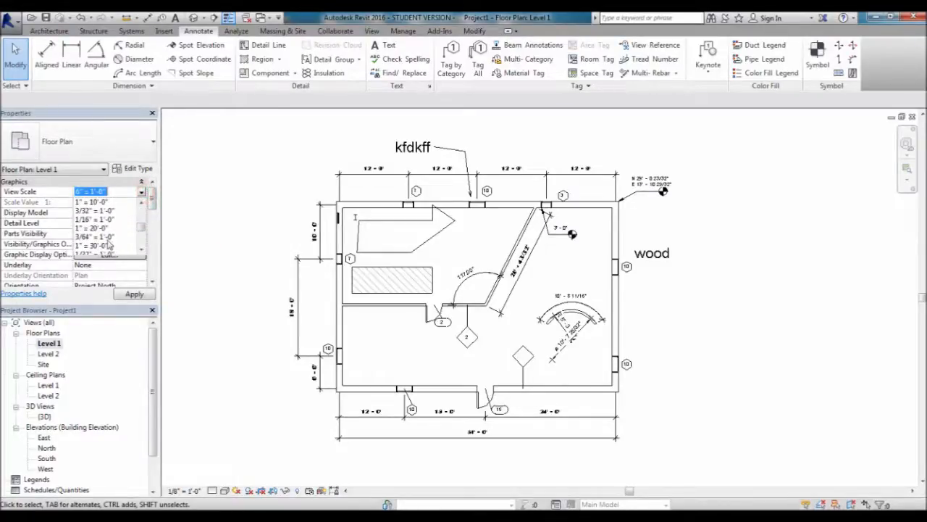
pyautogui.scroll(-4, 105, 224)
pyautogui.click(110, 226)
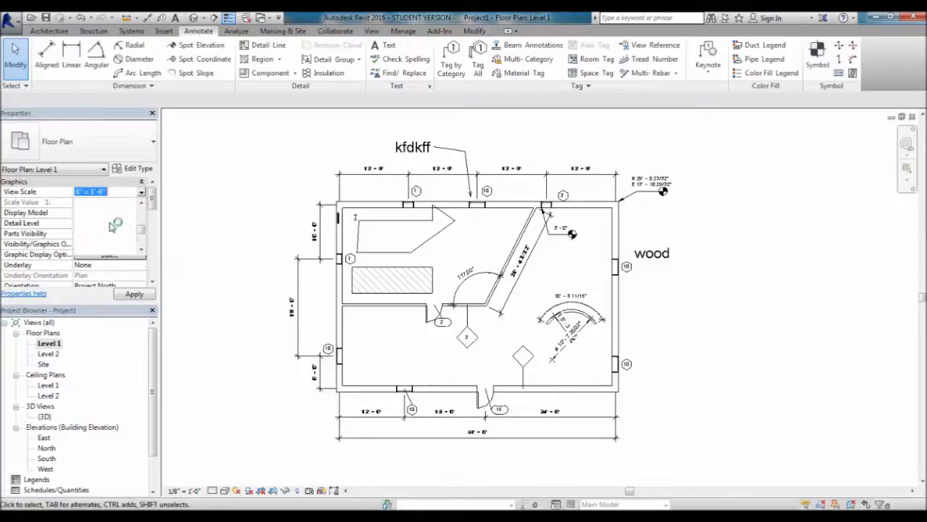
pyautogui.click(141, 191)
pyautogui.moveTo(142, 211); pyautogui.dragTo(142, 228)
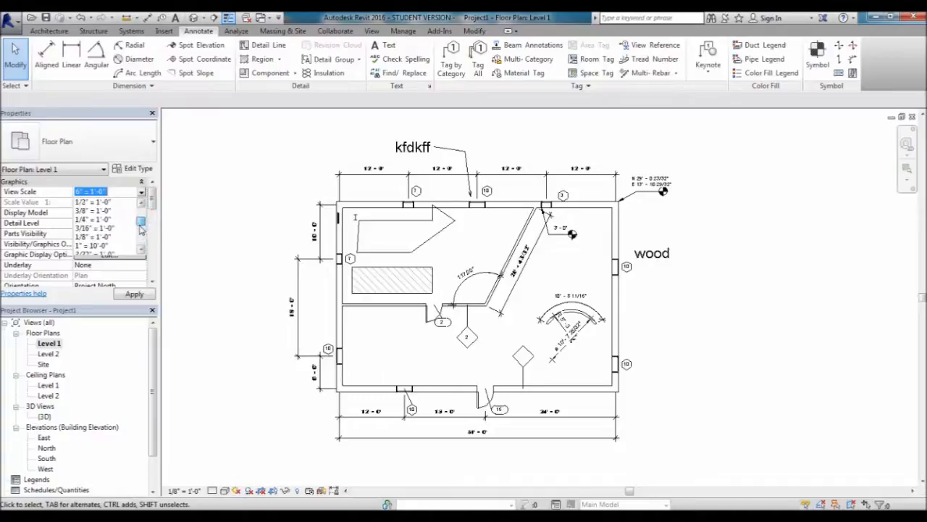
pyautogui.click(97, 236)
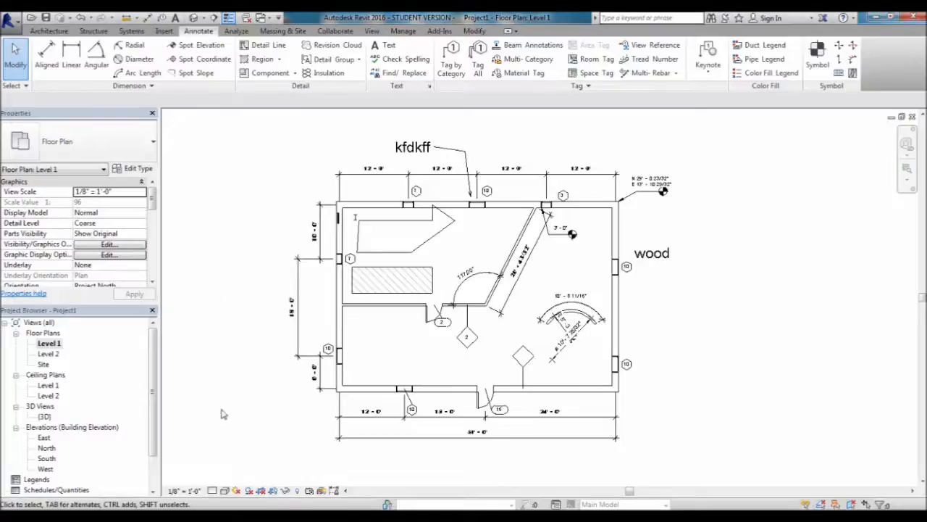
# Set the Level 1 view scale to 1/4" = 1'-0" and inspect the size of the dimensions, tags and text.
pyautogui.click(190, 491)
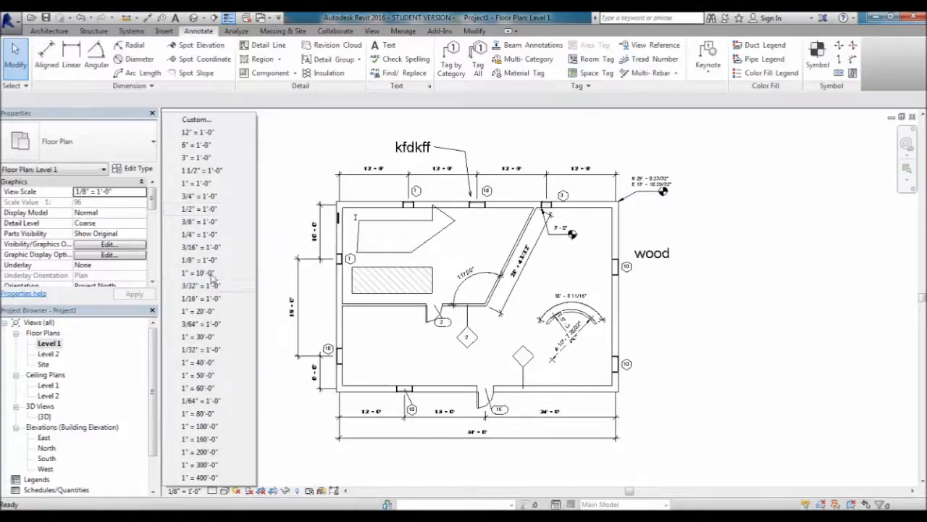
pyautogui.click(200, 235)
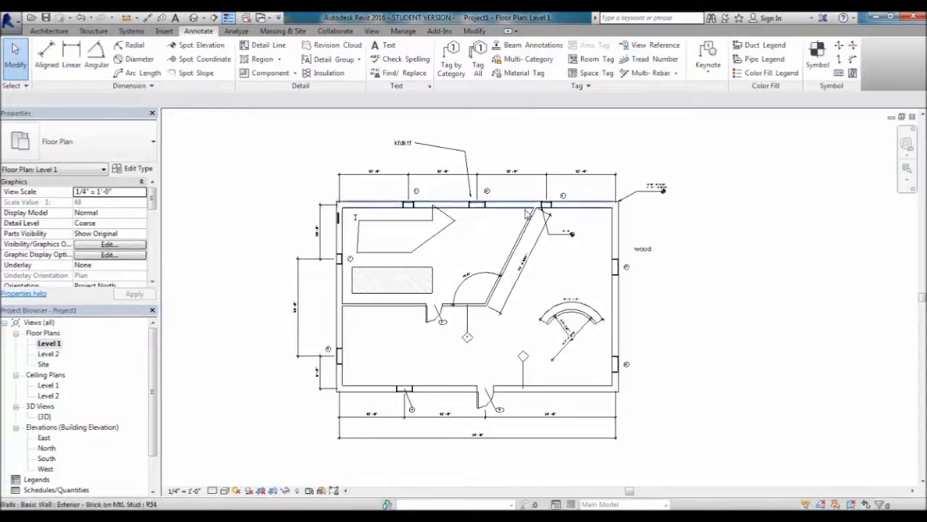
pyautogui.scroll(4, 435, 203)
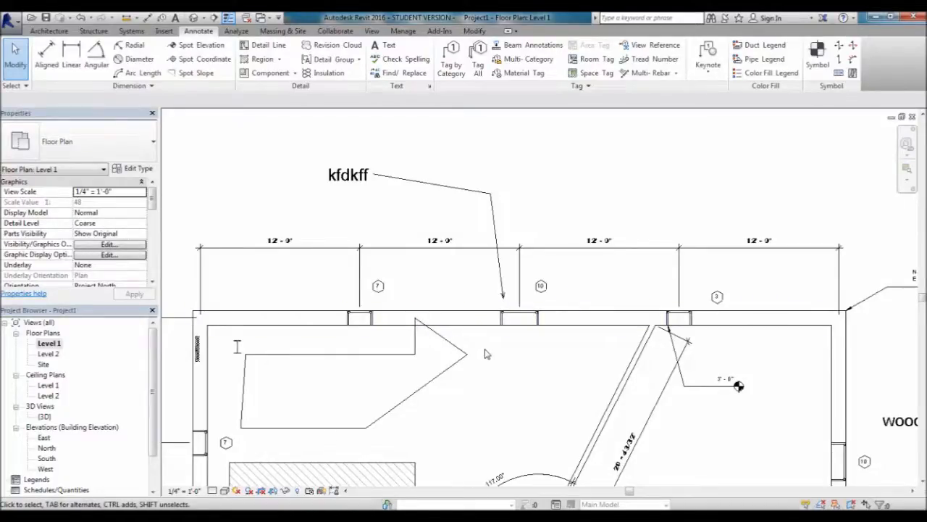
pyautogui.scroll(-3, 487, 355)
pyautogui.moveTo(505, 356); pyautogui.dragTo(470, 282, button='middle')
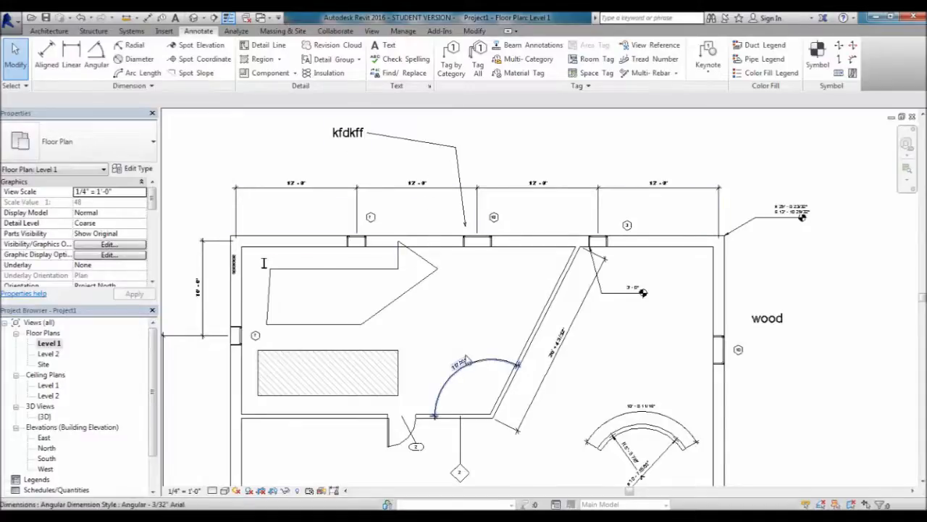
pyautogui.scroll(1, 478, 284)
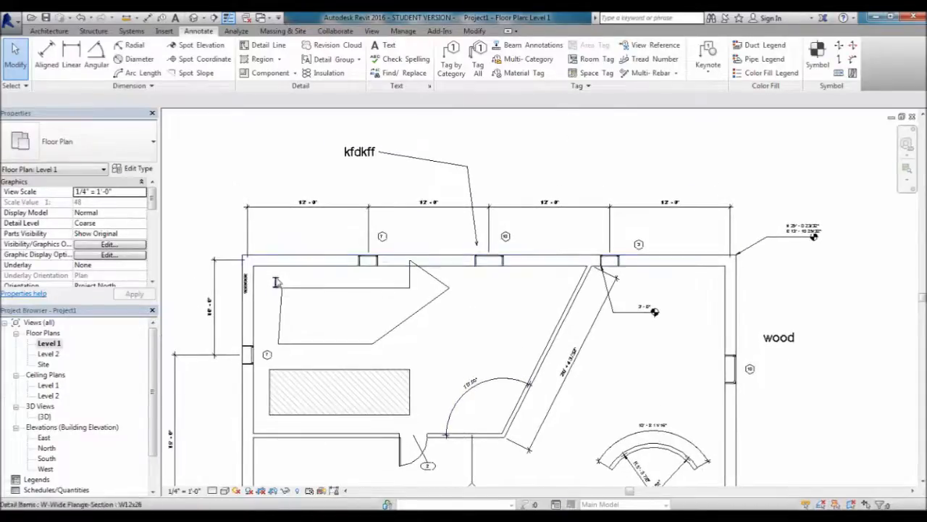
pyautogui.scroll(2, 489, 243)
pyautogui.scroll(-3, 489, 250)
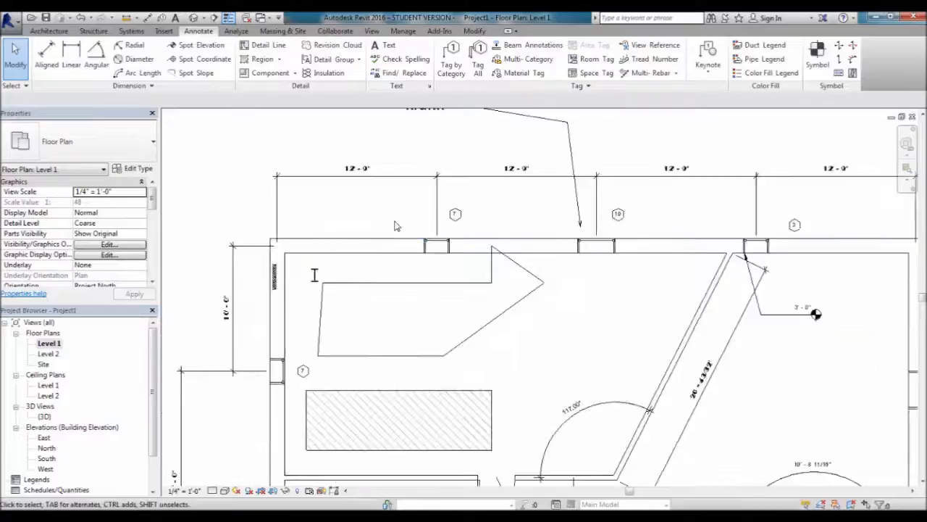
pyautogui.moveTo(551, 281); pyautogui.dragTo(524, 258, button='middle')
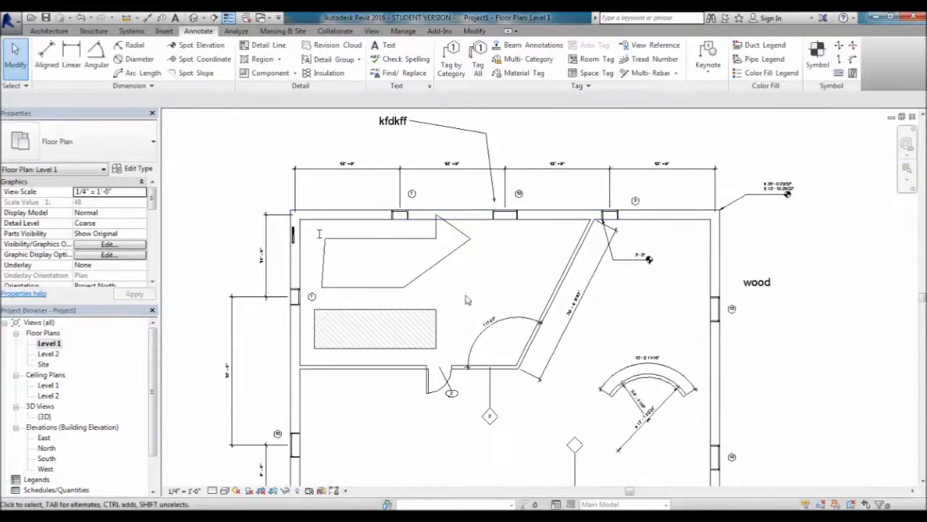
# Try the Level 1 view scale at 3" = 1'-0" and at 3/32" = 1'-0" to compare the annotation sizes.
pyautogui.click(190, 491)
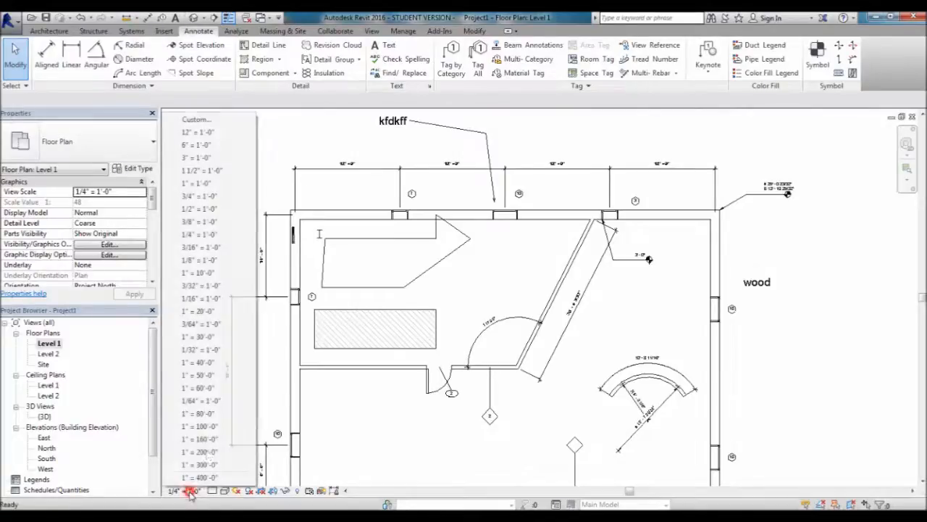
pyautogui.click(203, 158)
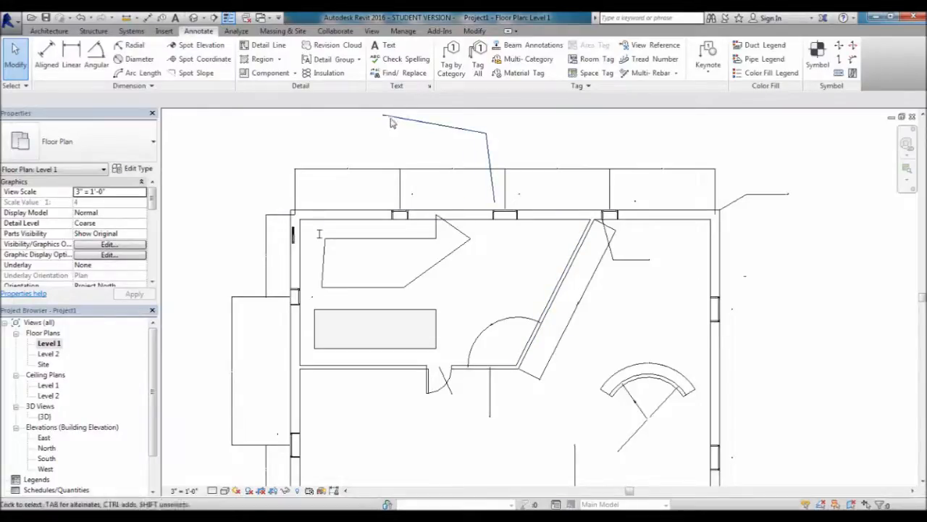
pyautogui.click(184, 490)
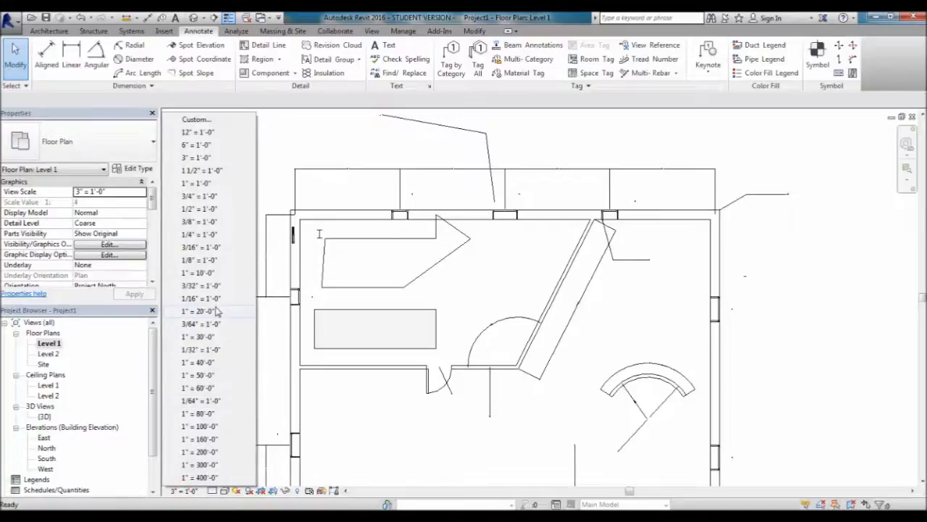
pyautogui.click(210, 286)
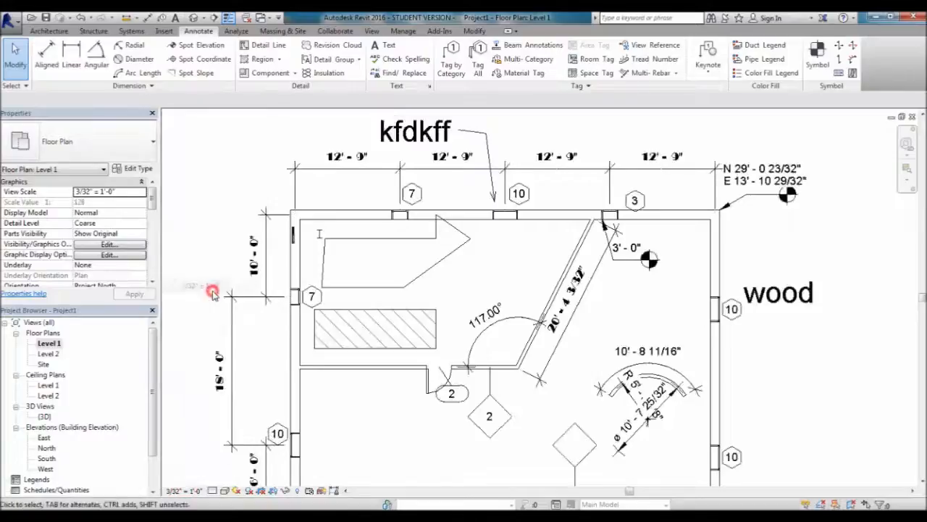
# Set the Level 1 view scale to 3/64" = 1'-0" and inspect the annotations across the whole plan.
pyautogui.click(194, 491)
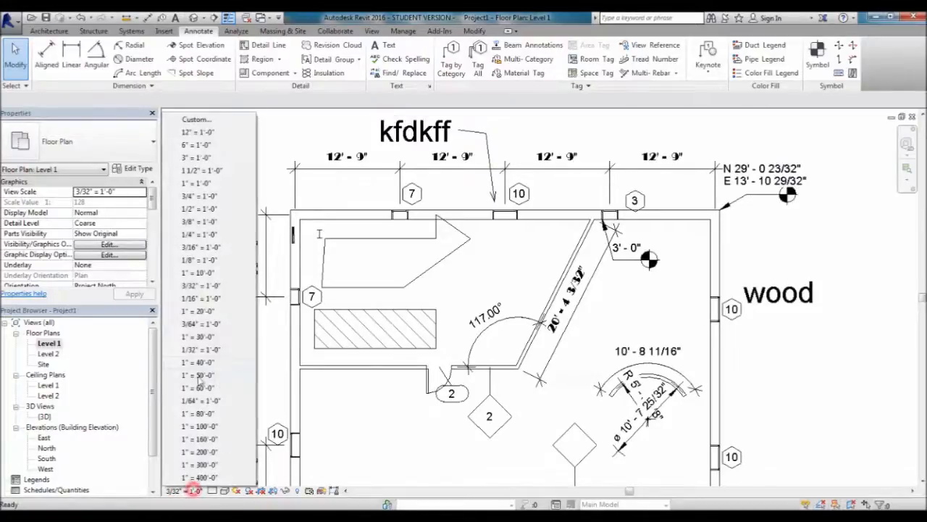
pyautogui.click(210, 325)
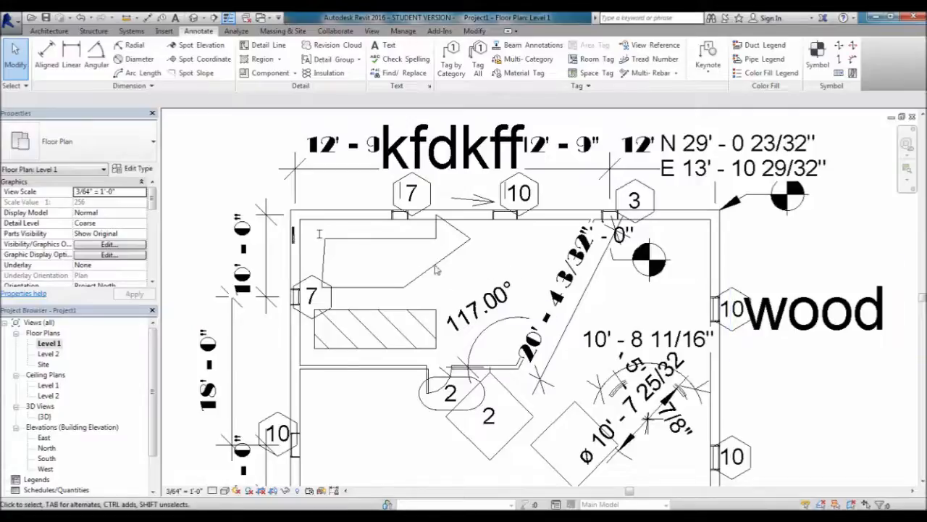
pyautogui.scroll(-3, 397, 249)
pyautogui.scroll(2, 400, 343)
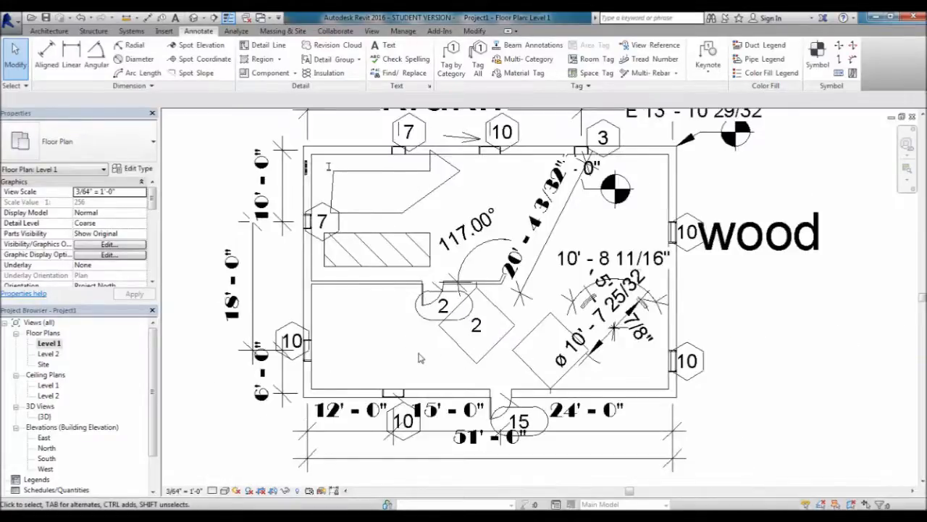
pyautogui.scroll(-1, 419, 354)
pyautogui.moveTo(522, 293); pyautogui.dragTo(510, 321, button='middle')
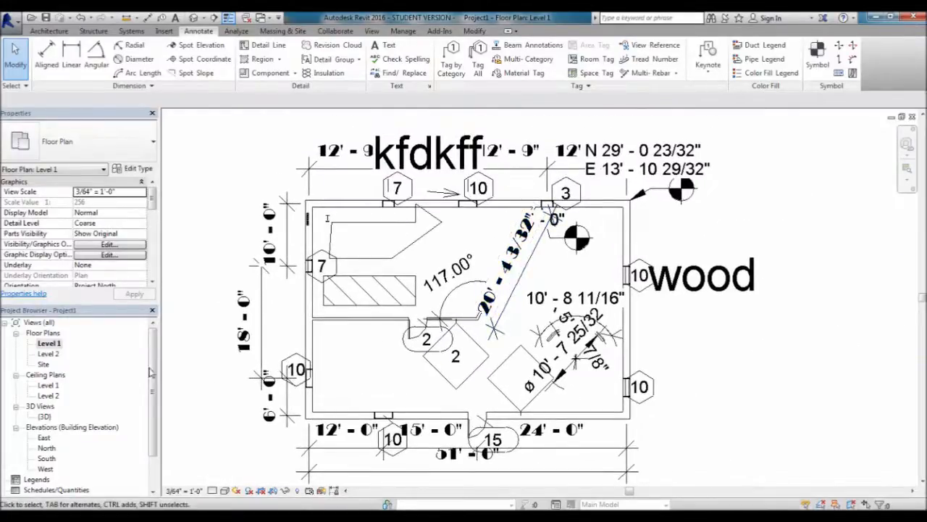
# Restore the Level 1 floor plan's view scale to 1/8" = 1'-0".
pyautogui.click(184, 491)
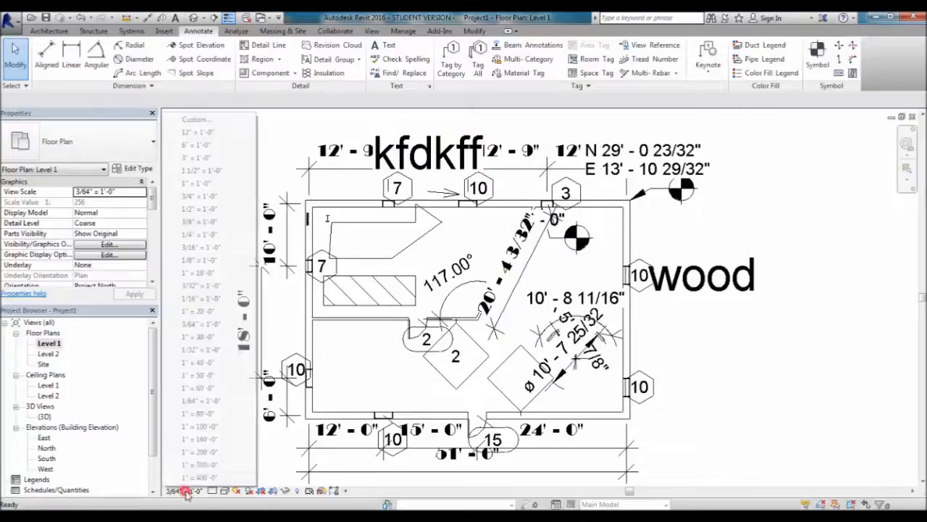
pyautogui.click(211, 259)
pyautogui.click(350, 356)
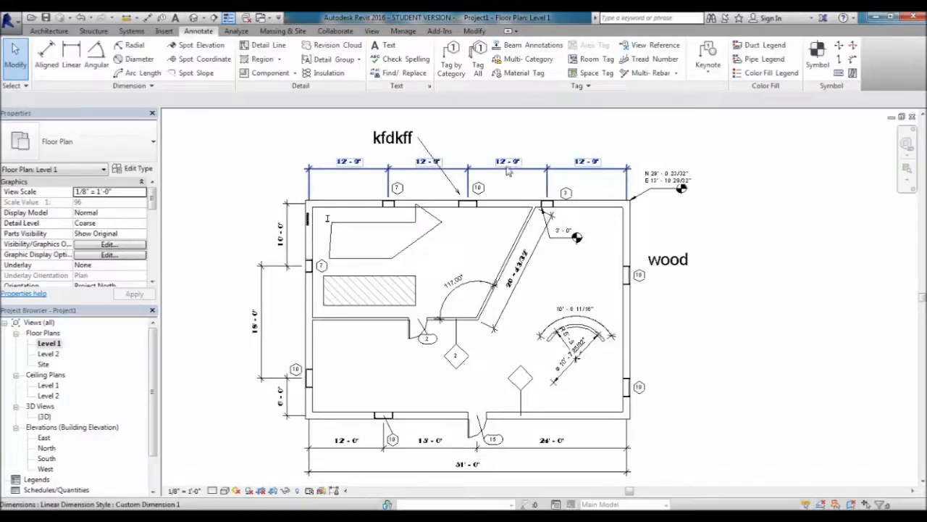
# Examine the text types available for the "kfdkff" text note above the plan without changing its type.
pyautogui.click(414, 145)
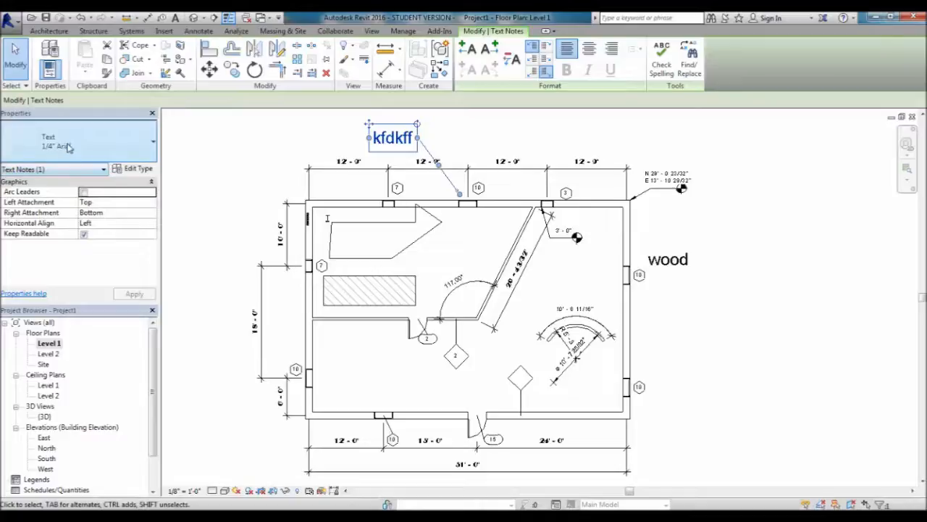
pyautogui.click(143, 141)
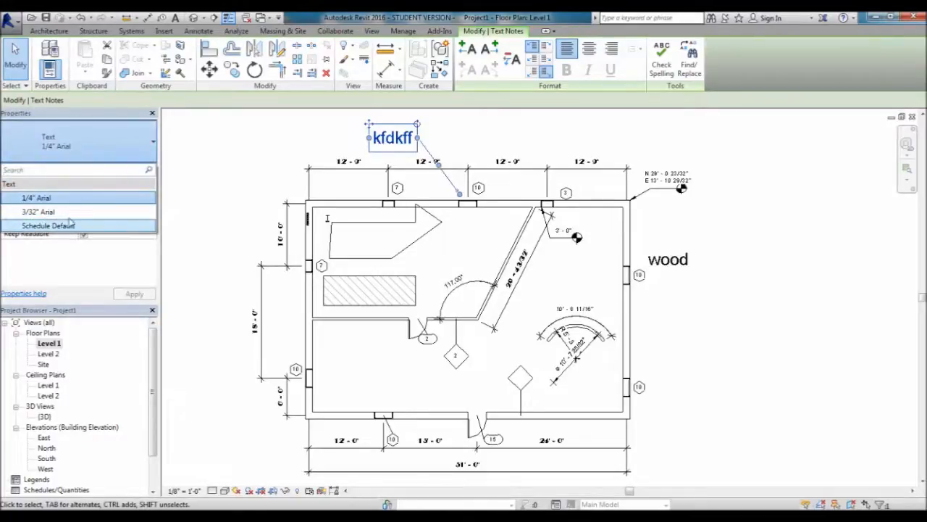
pyautogui.click(227, 149)
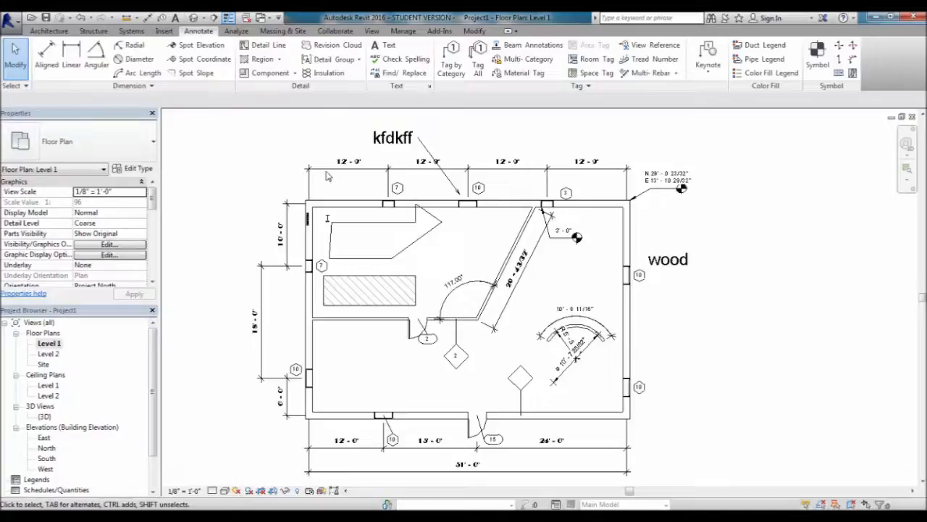
pyautogui.click(392, 138)
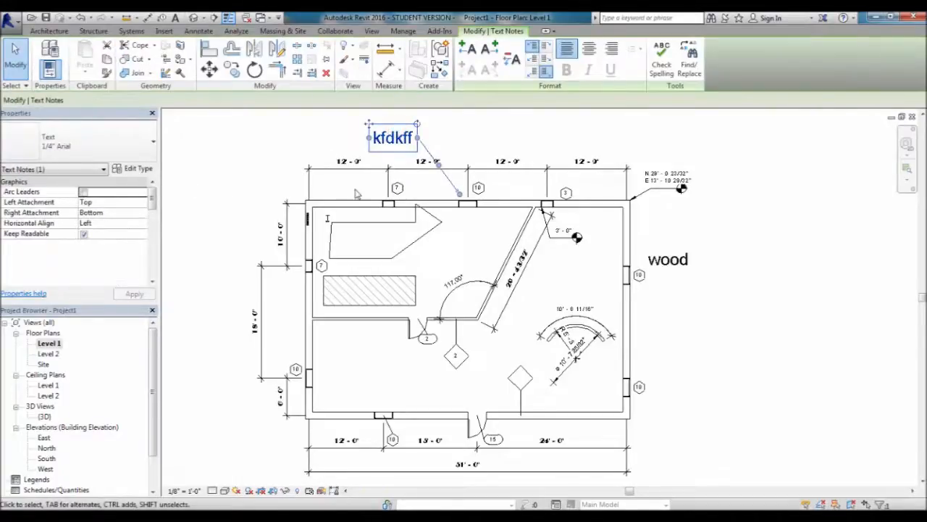
pyautogui.click(137, 142)
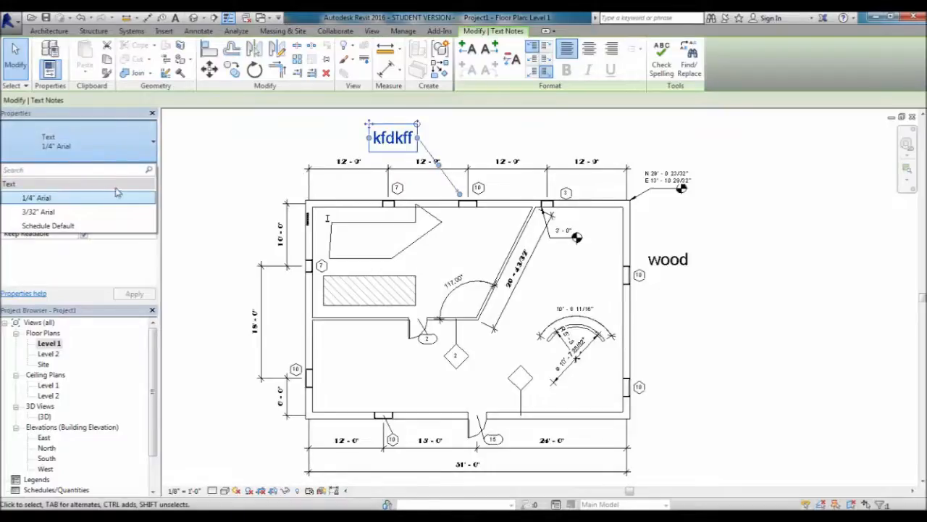
pyautogui.click(228, 191)
pyautogui.click(364, 132)
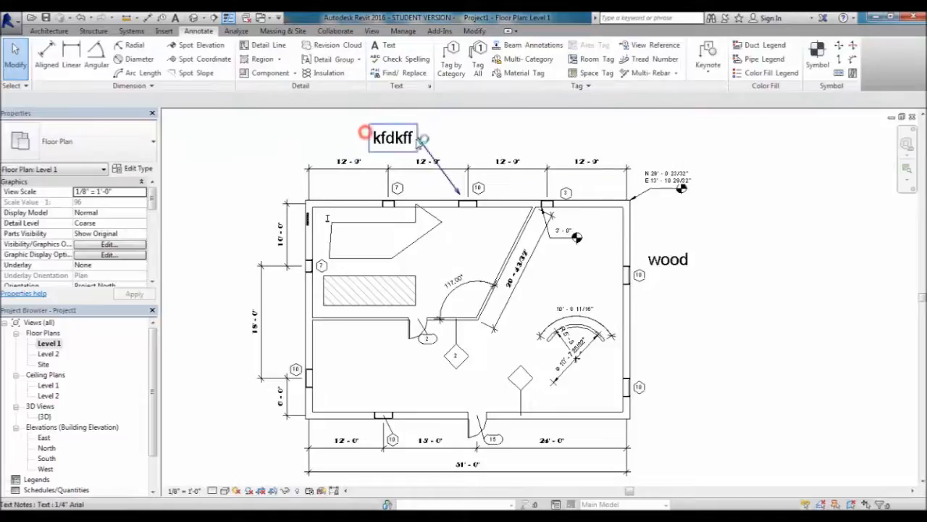
pyautogui.click(397, 139)
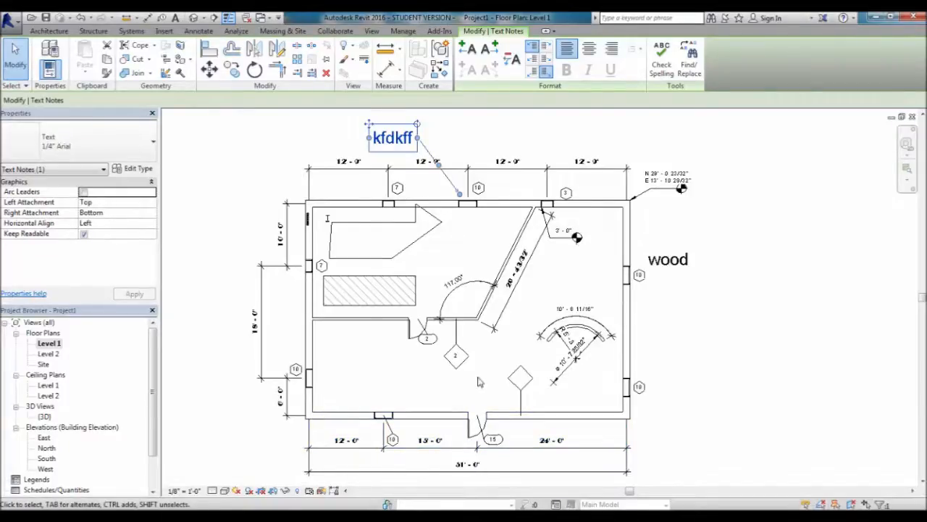
pyautogui.click(509, 364)
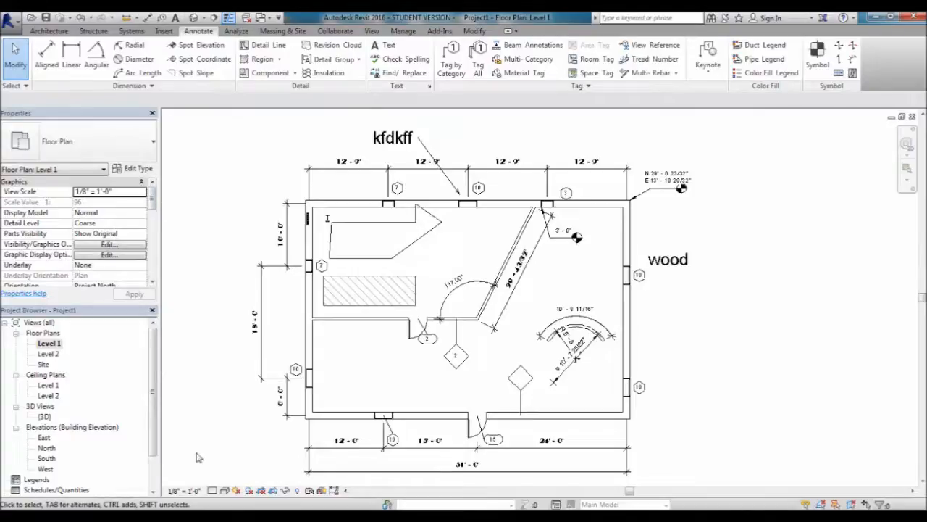
# Try the Halftone display model on the Level 1 floor plan.
pyautogui.click(119, 213)
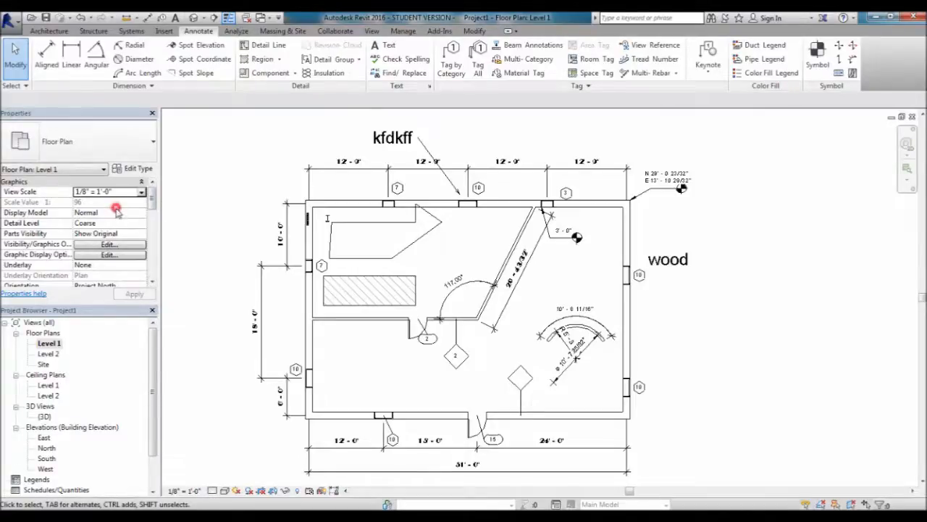
pyautogui.click(150, 211)
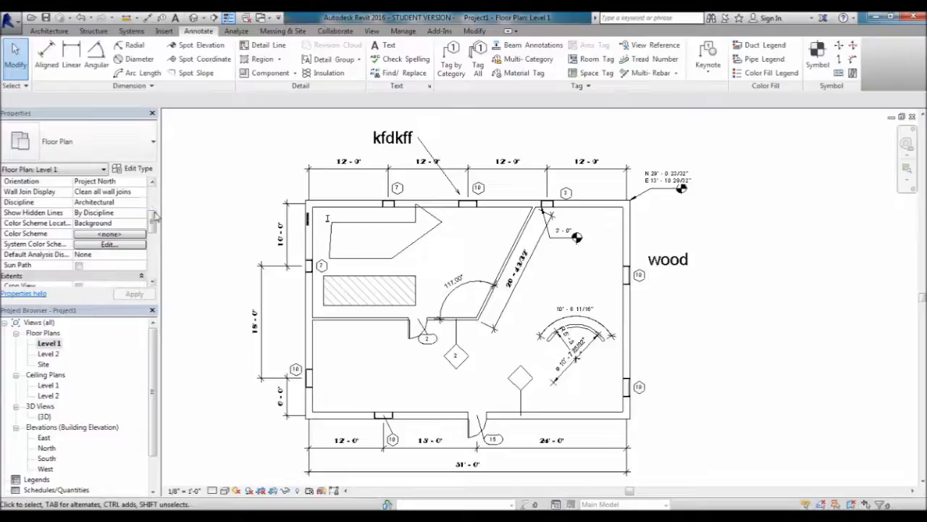
pyautogui.click(150, 209)
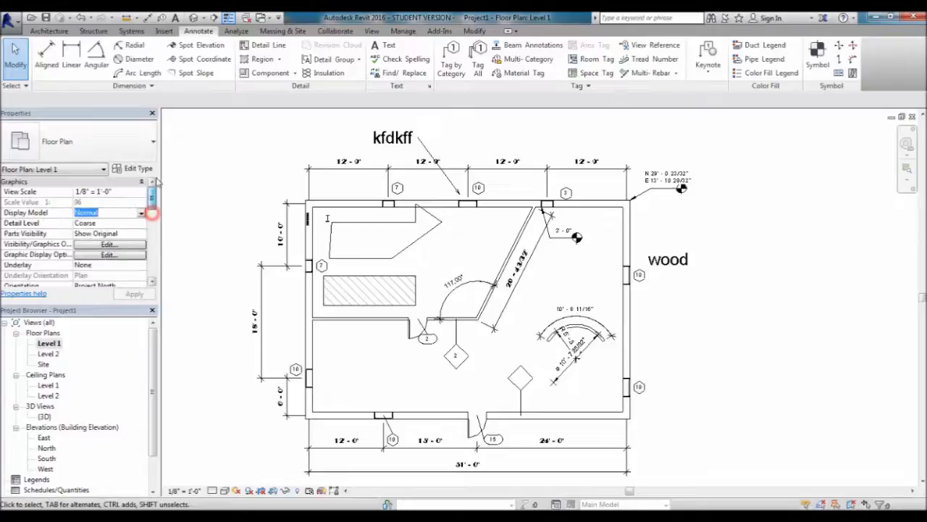
pyautogui.click(143, 213)
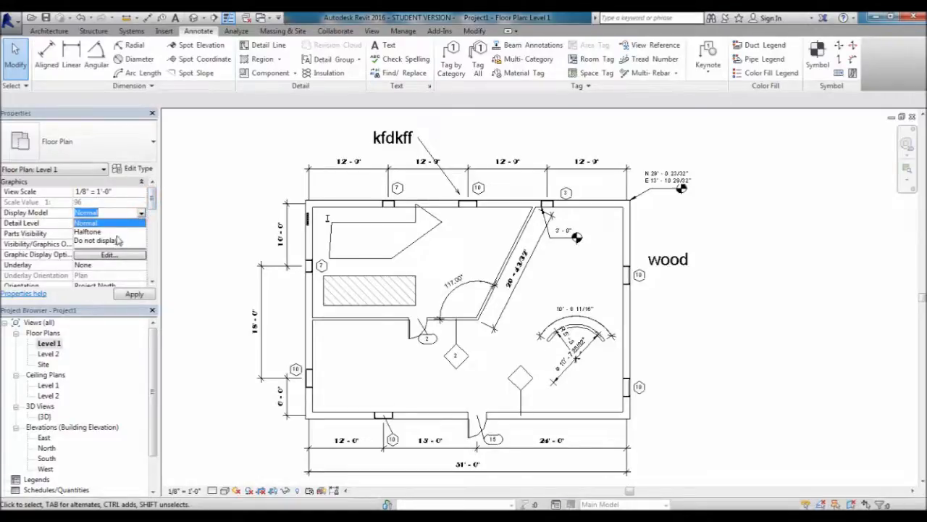
pyautogui.click(90, 231)
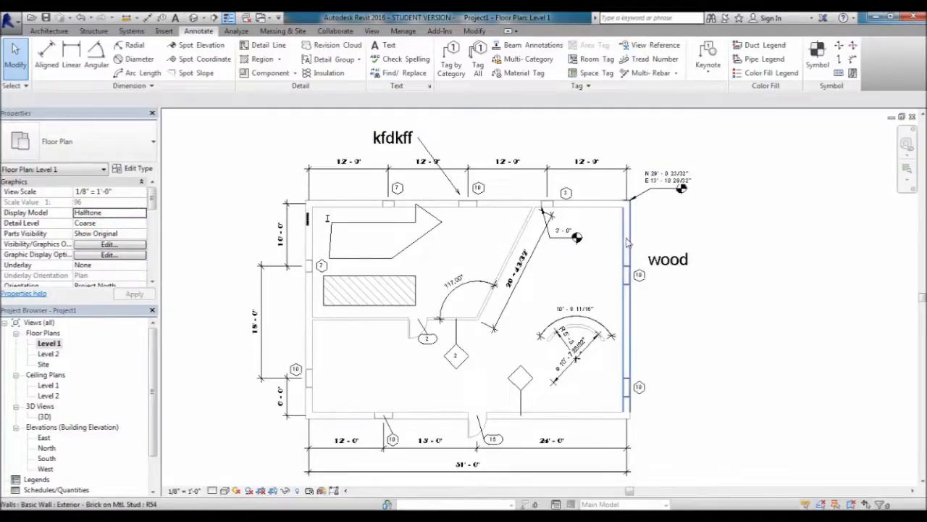
# Try the Do not display model option on the Level 1 plan, and restore the display model to Normal.
pyautogui.click(142, 212)
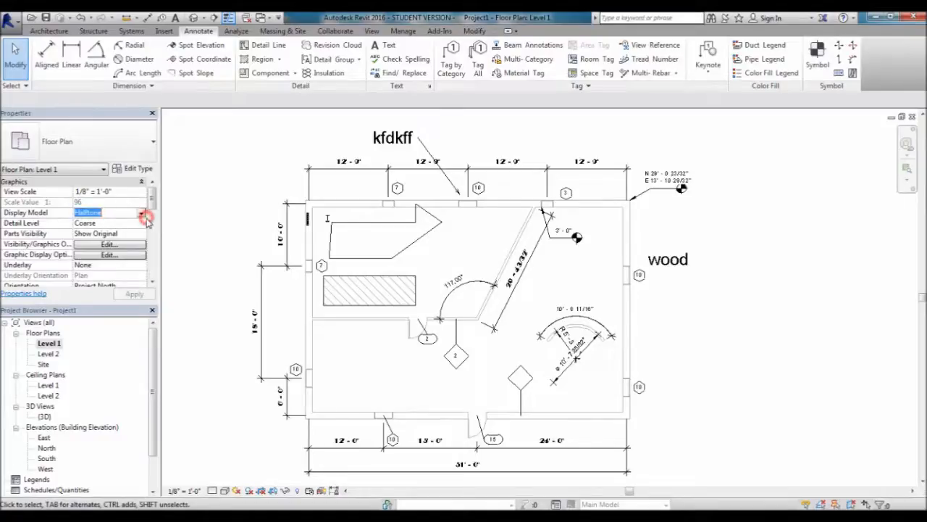
pyautogui.click(142, 212)
pyautogui.click(105, 242)
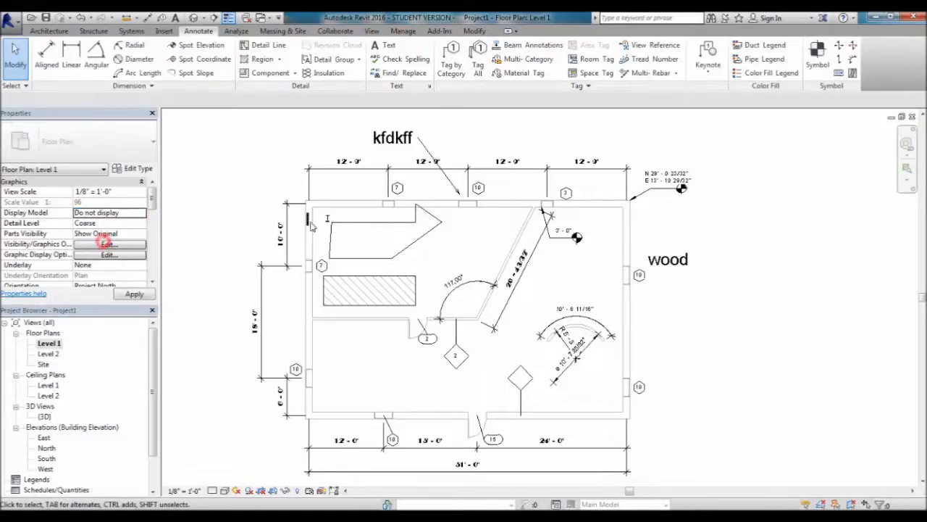
pyautogui.click(141, 211)
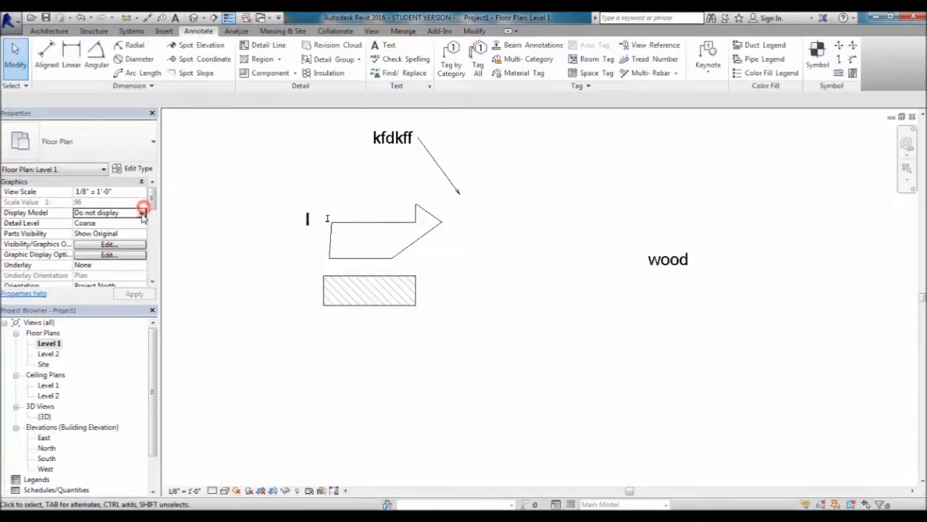
pyautogui.click(100, 223)
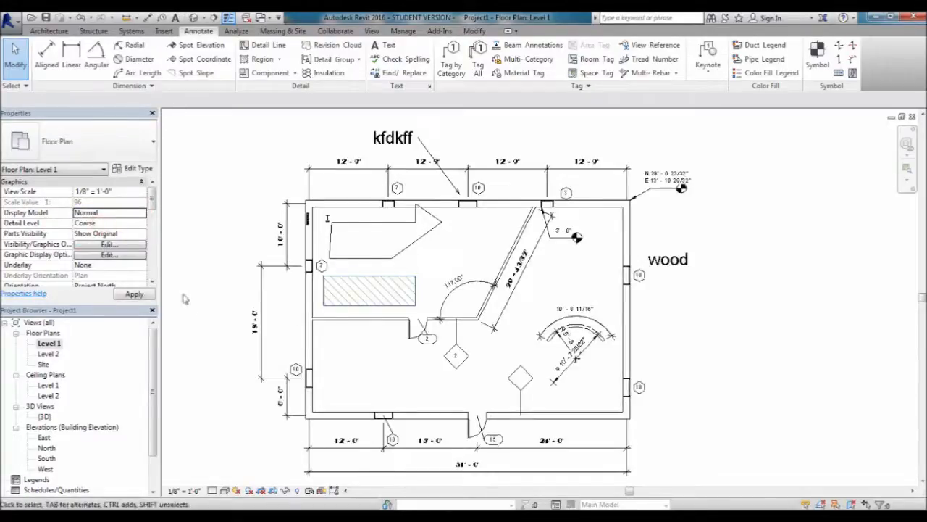
# Try the Fine detail level on the Level 1 plan and inspect the exterior wall layers at the upper-left building corner.
pyautogui.click(105, 223)
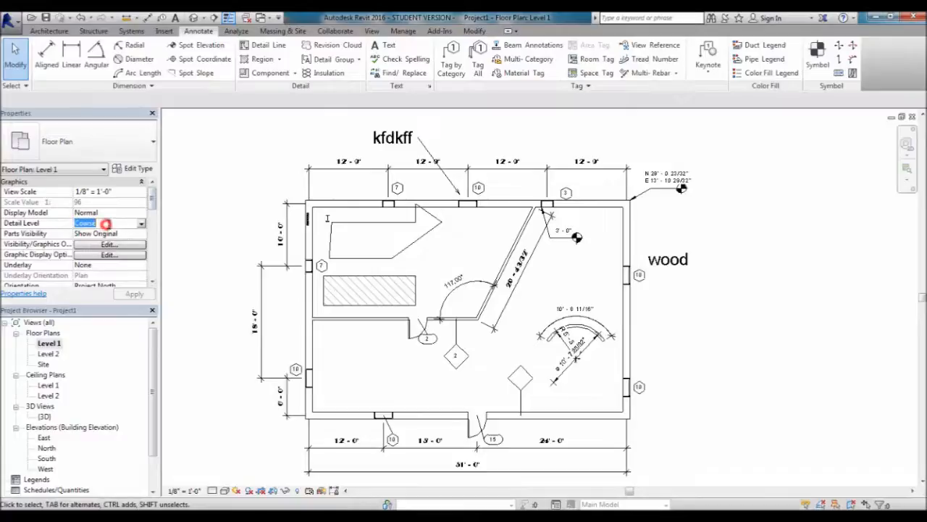
pyautogui.scroll(1, 283, 248)
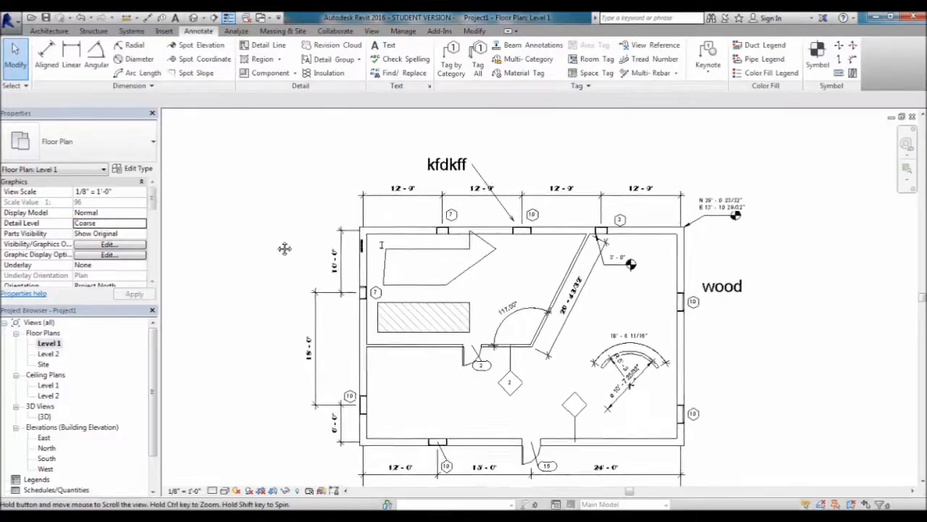
pyautogui.scroll(1, 408, 237)
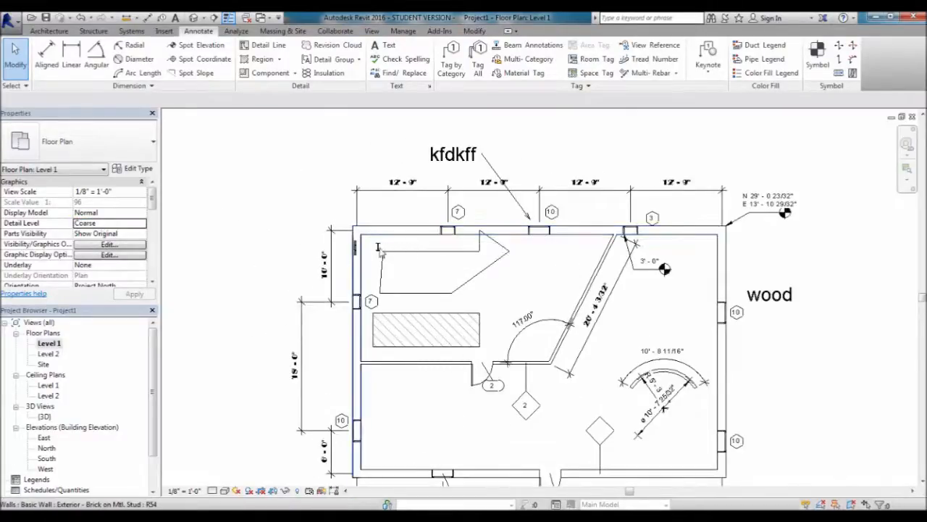
pyautogui.scroll(3, 406, 239)
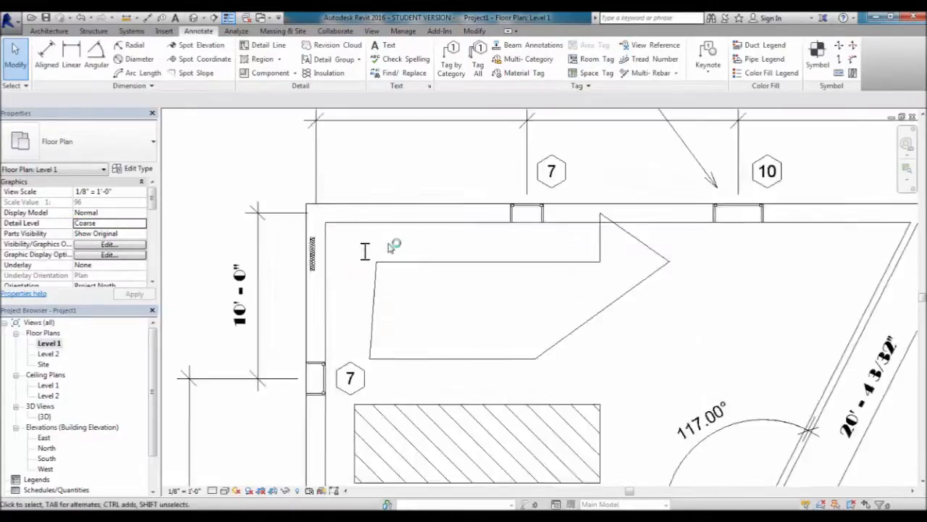
pyautogui.click(138, 224)
pyautogui.click(139, 225)
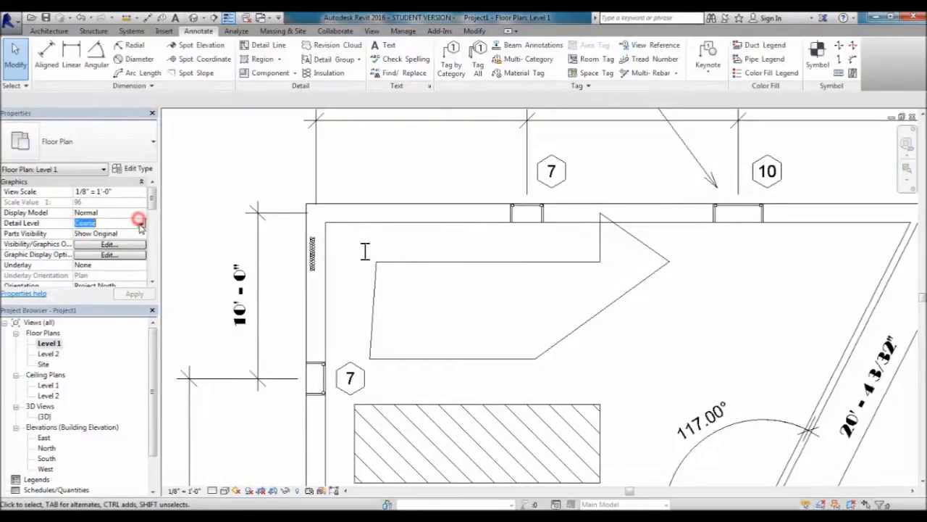
pyautogui.click(140, 224)
pyautogui.click(98, 252)
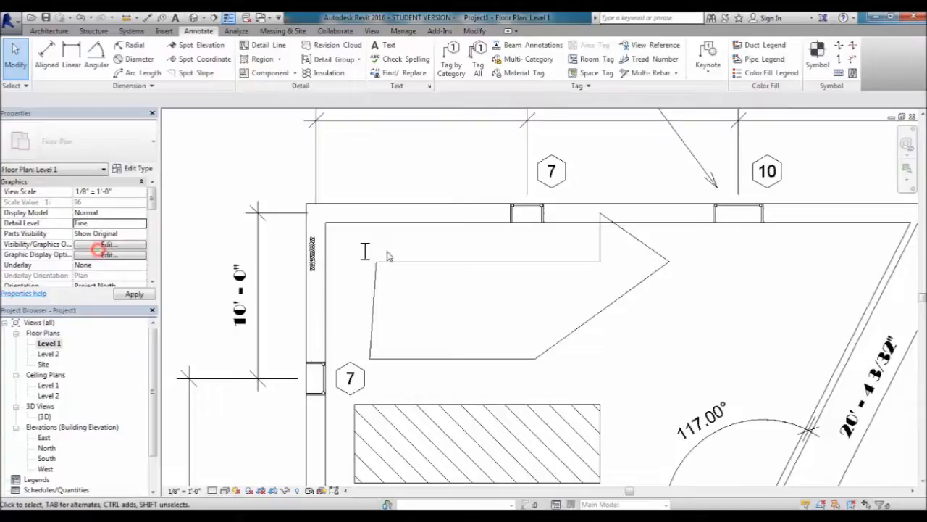
pyautogui.click(456, 229)
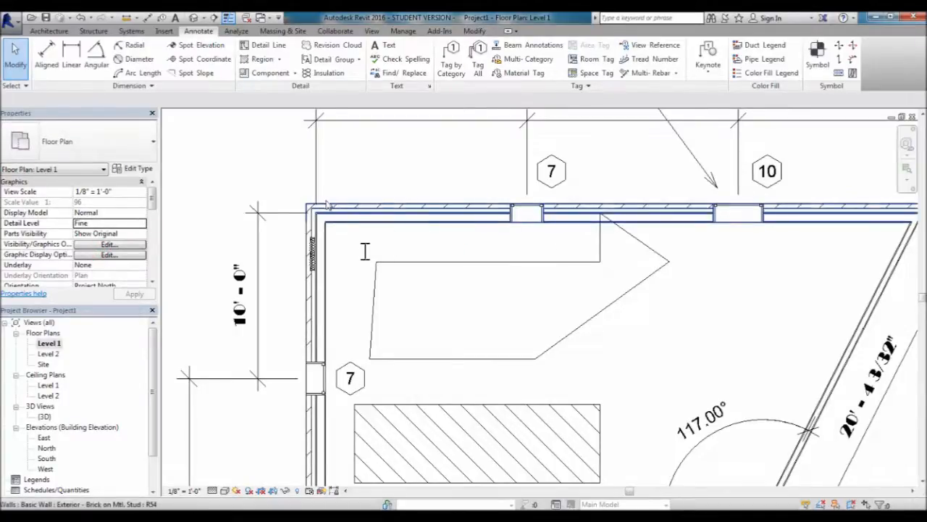
pyautogui.scroll(2, 343, 242)
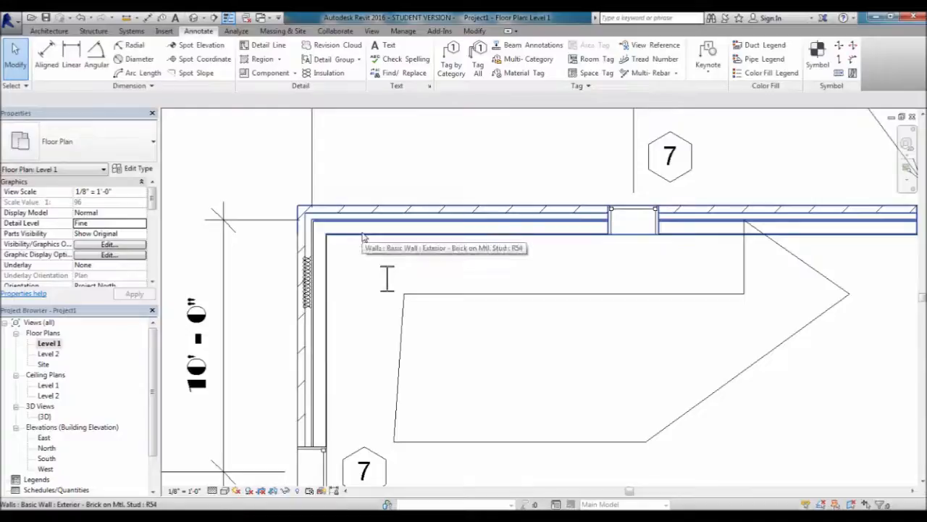
# Set the Level 1 detail level to Medium and inspect the exterior and interior walls.
pyautogui.click(141, 223)
pyautogui.click(107, 242)
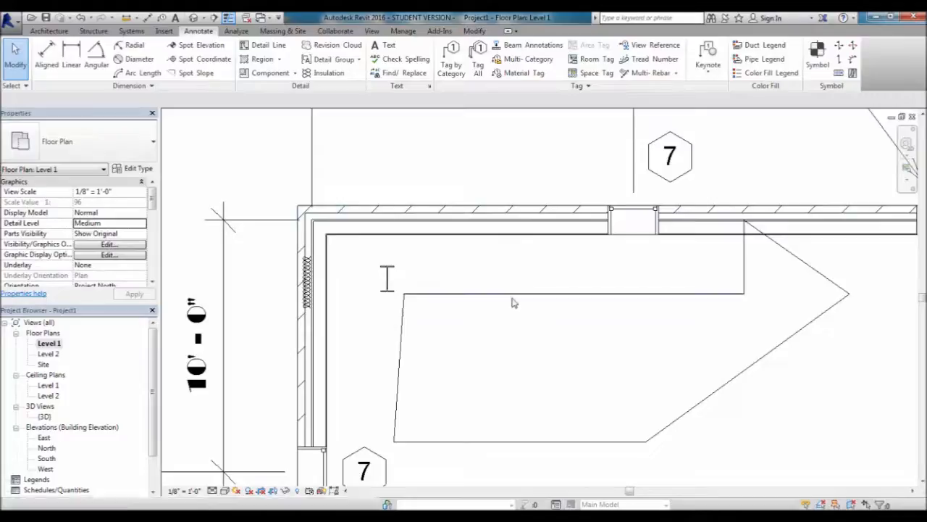
pyautogui.scroll(-3, 385, 218)
pyautogui.moveTo(549, 326); pyautogui.dragTo(437, 186, button='middle')
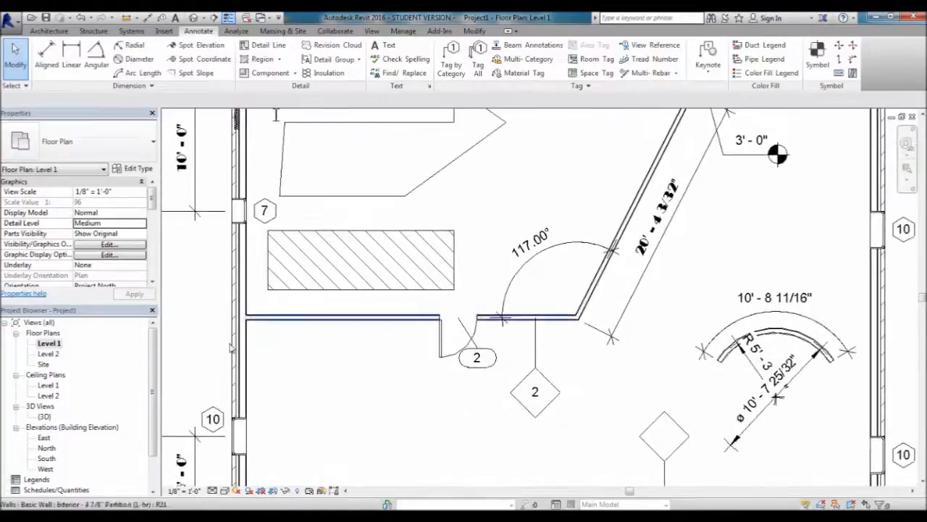
pyautogui.scroll(5, 231, 348)
pyautogui.moveTo(259, 303); pyautogui.dragTo(433, 265, button='middle')
pyautogui.scroll(-3, 328, 268)
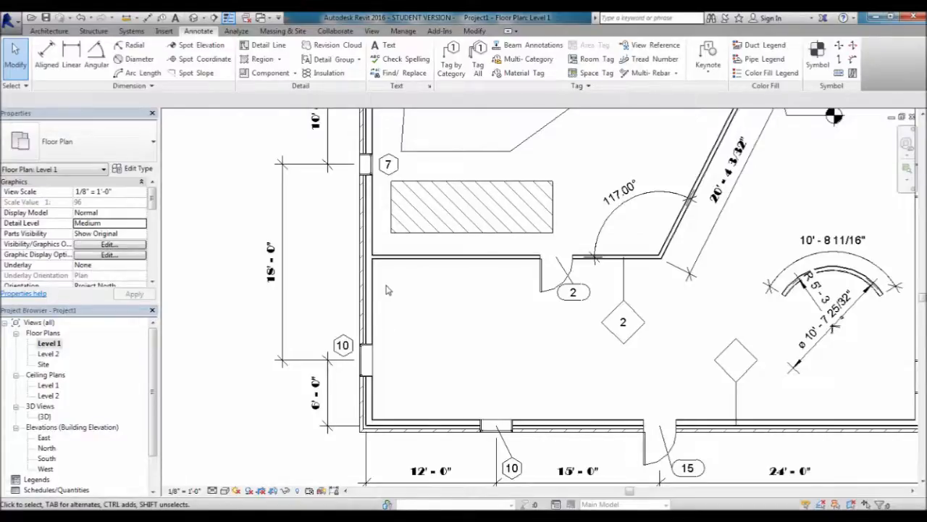
pyautogui.click(431, 308)
# Check the Underlay setting in the Level 1 view properties and open the Level 2 floor plan to compare.
pyautogui.click(152, 284)
pyautogui.click(152, 284)
pyautogui.click(152, 284)
pyautogui.click(152, 284)
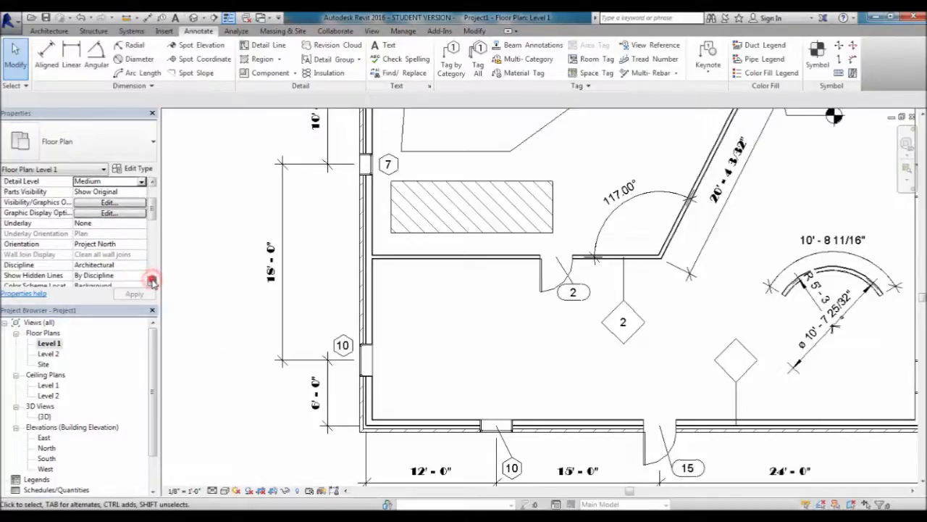
pyautogui.click(152, 284)
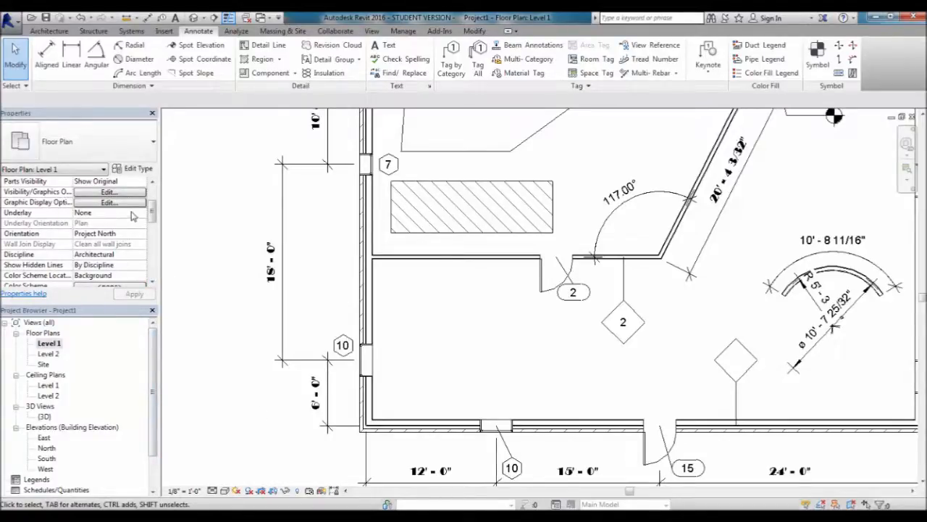
pyautogui.doubleClick(49, 353)
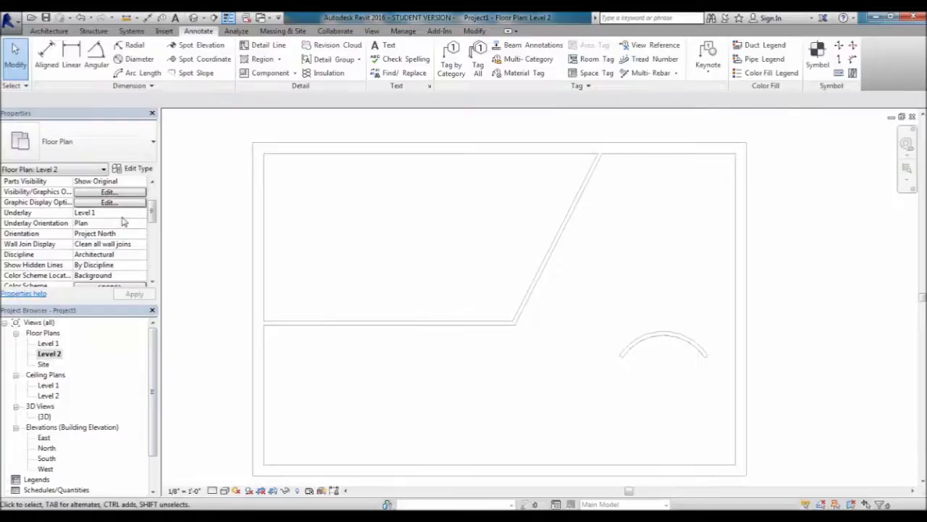
pyautogui.scroll(-1, 389, 235)
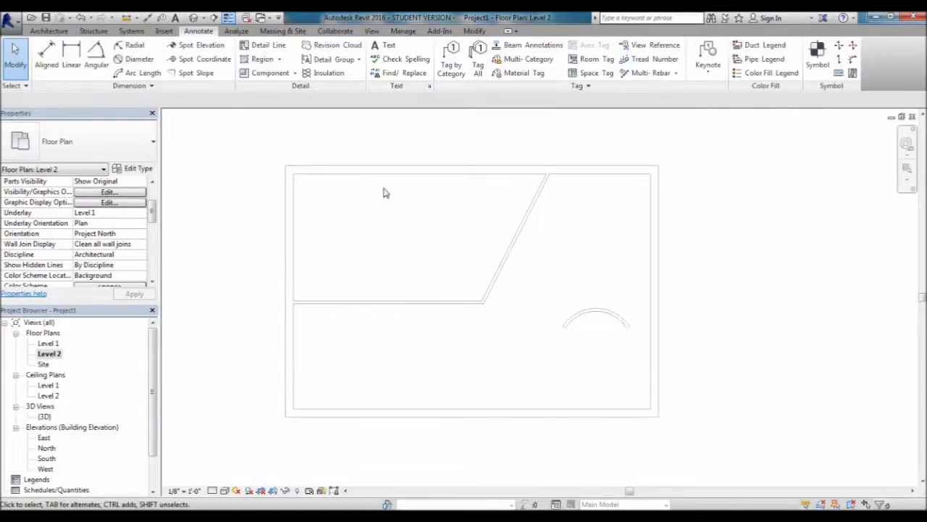
pyautogui.moveTo(382, 162); pyautogui.dragTo(406, 200)
# Review the available options for Underlay and Underlay Orientation in the Level 2 floor plan properties.
pyautogui.click(140, 213)
pyautogui.click(141, 214)
pyautogui.click(141, 214)
pyautogui.click(141, 215)
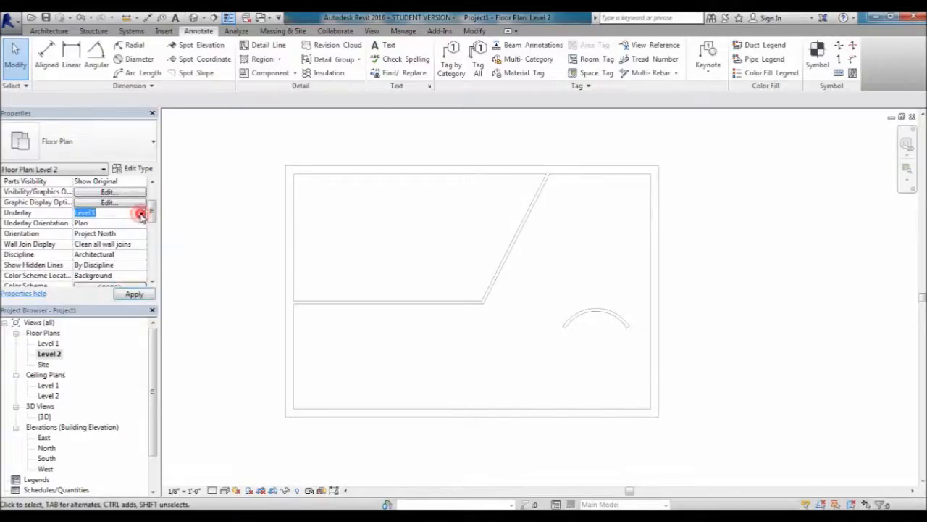
pyautogui.click(139, 224)
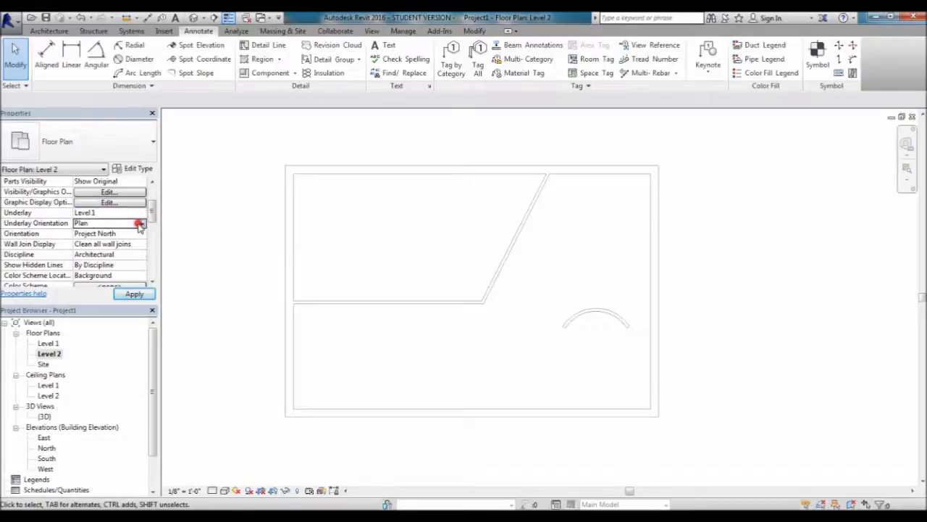
pyautogui.click(141, 223)
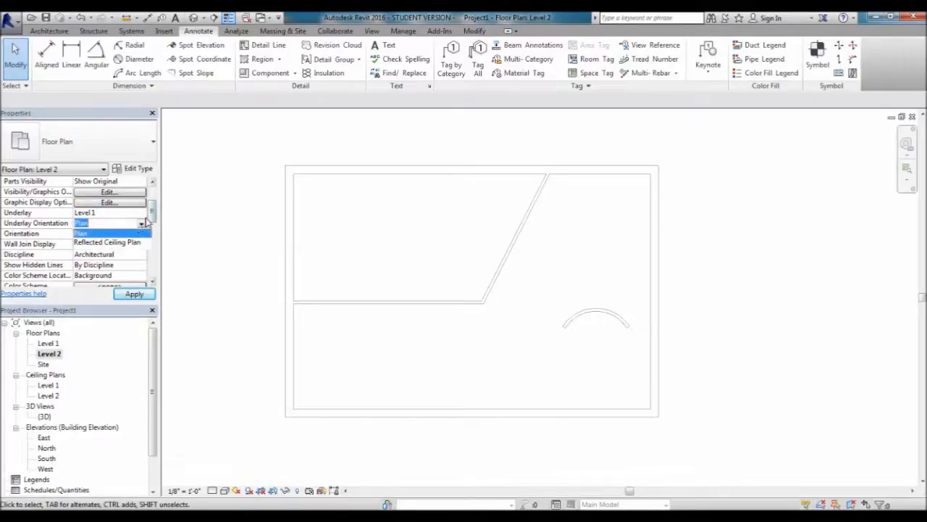
pyautogui.click(124, 223)
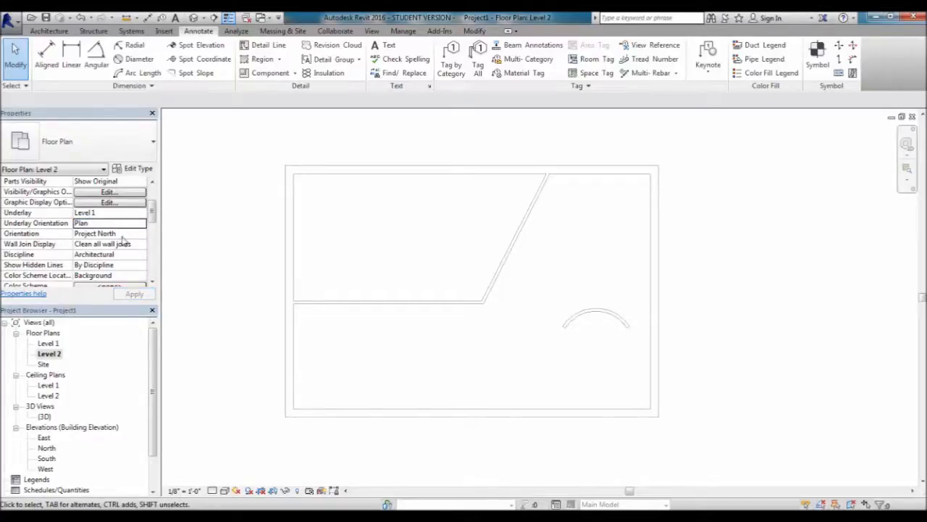
# Open the Level 1 floor plan and review the options of its Orientation property.
pyautogui.click(42, 345)
pyautogui.doubleClick(43, 346)
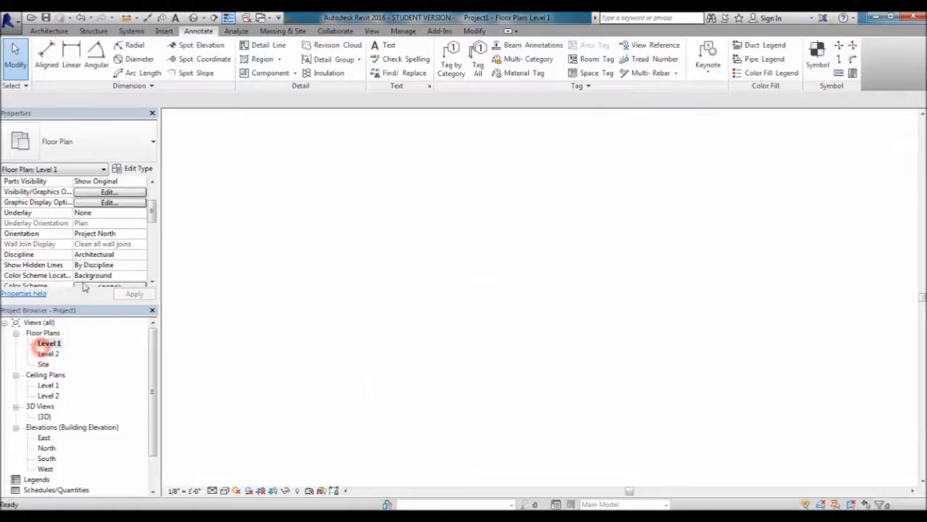
pyautogui.click(135, 234)
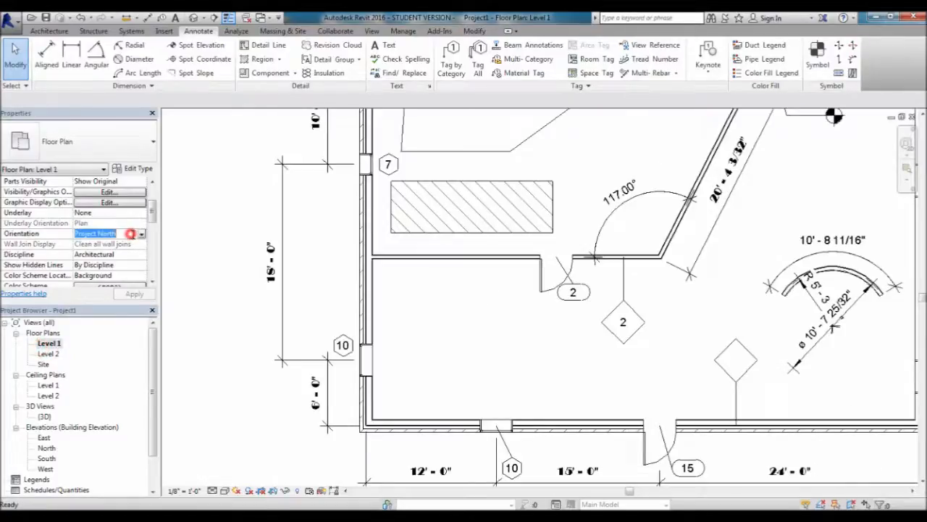
pyautogui.click(142, 235)
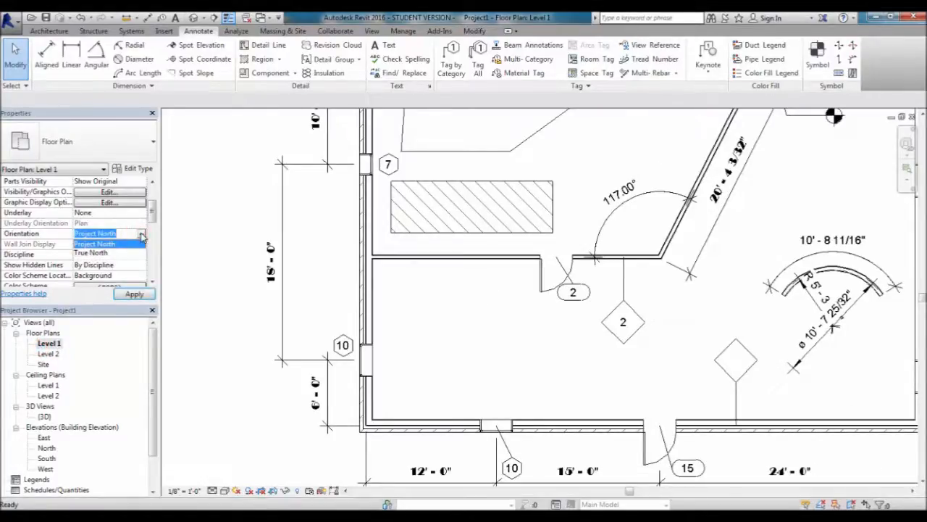
pyautogui.click(141, 236)
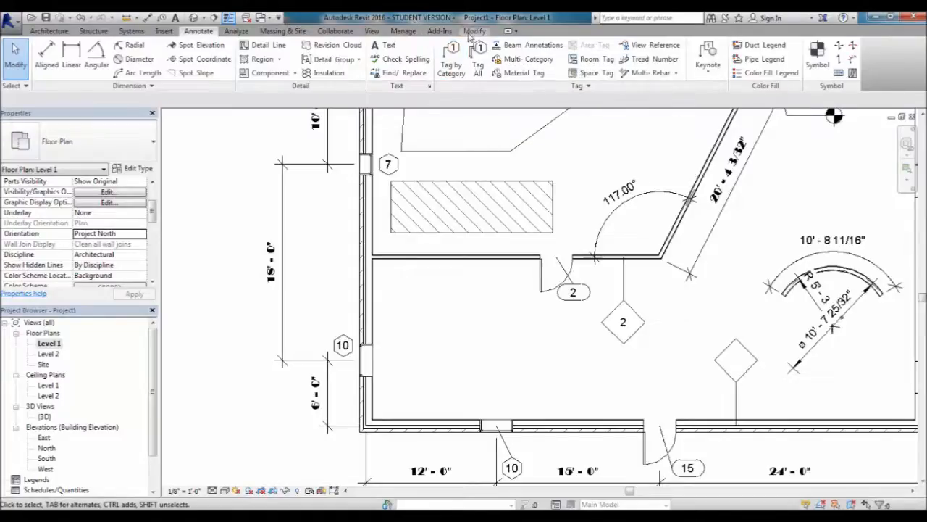
pyautogui.click(138, 235)
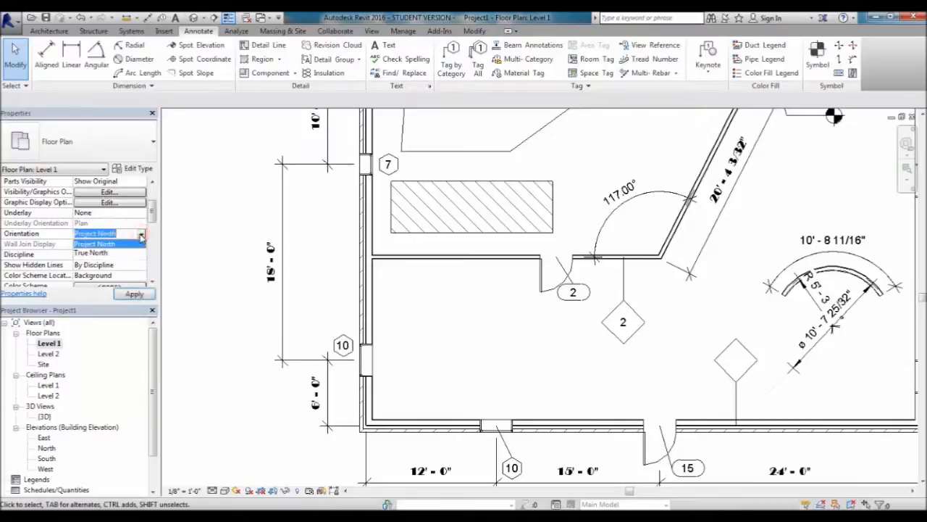
pyautogui.click(127, 232)
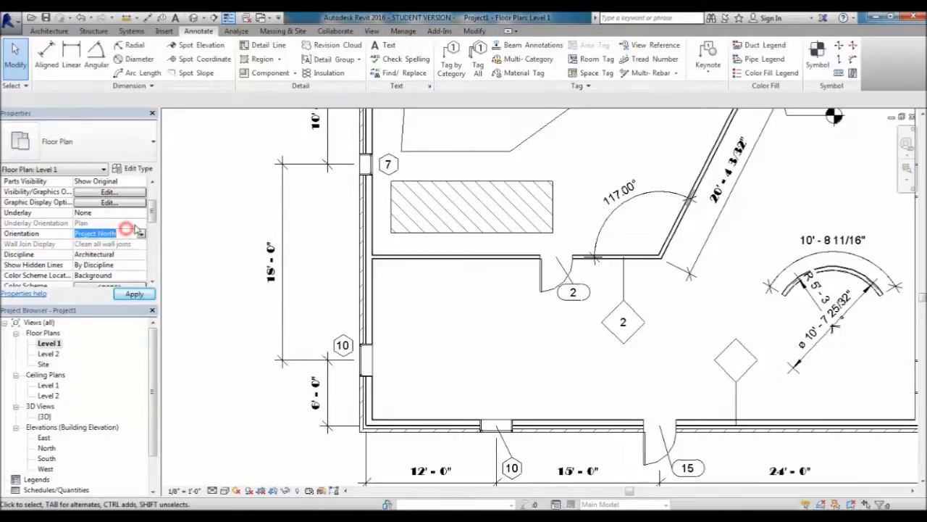
# Try the Structural discipline on the Level 1 plan to see its effect on the walls.
pyautogui.scroll(-3, 153, 210)
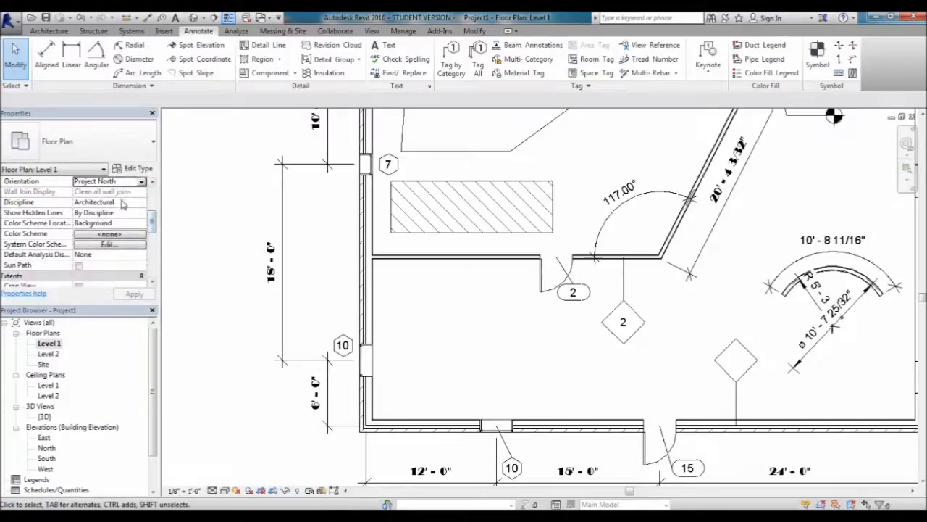
pyautogui.click(122, 203)
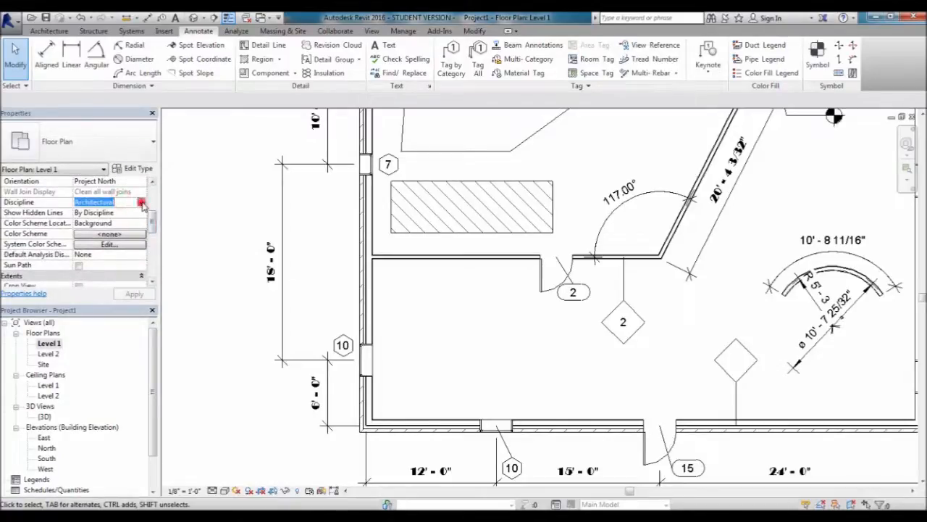
pyautogui.click(141, 202)
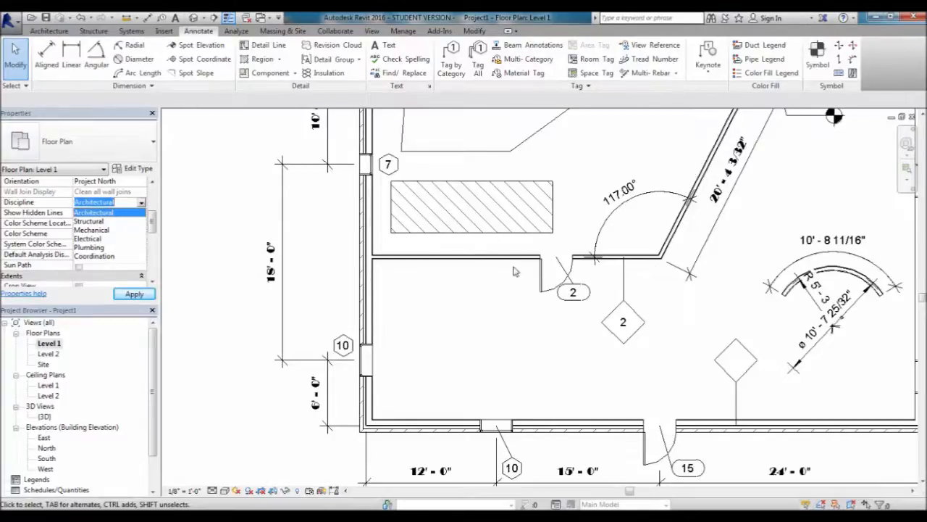
pyautogui.click(90, 221)
pyautogui.click(124, 201)
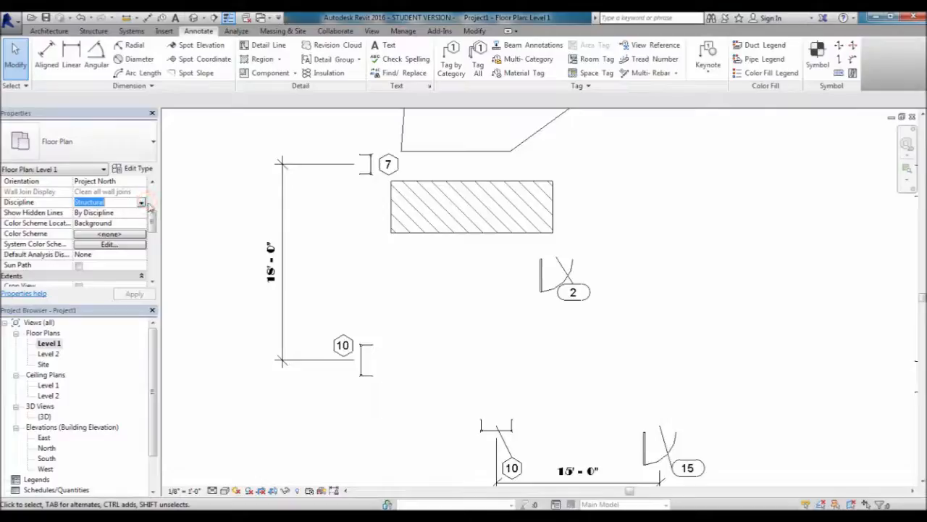
# Try the Coordination discipline on the Level 1 plan, and restore the discipline to Architectural.
pyautogui.click(141, 202)
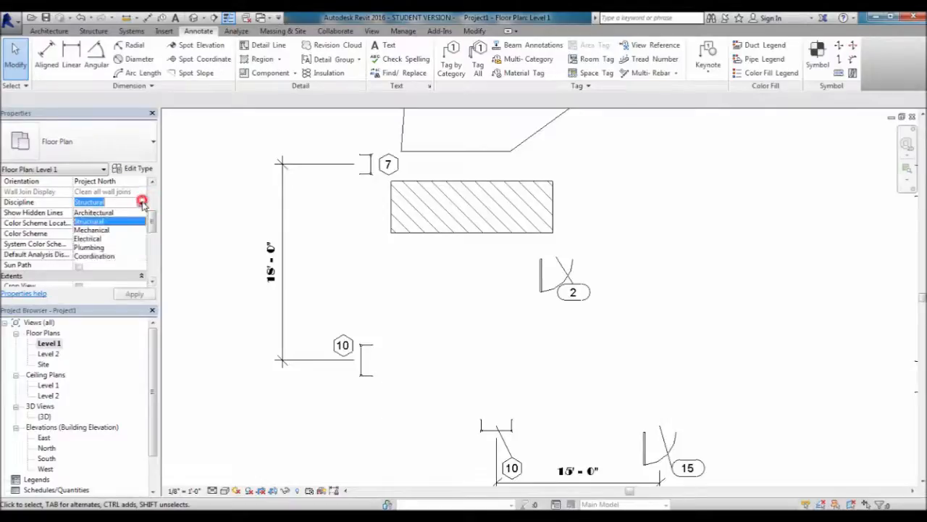
pyautogui.click(94, 255)
pyautogui.click(487, 294)
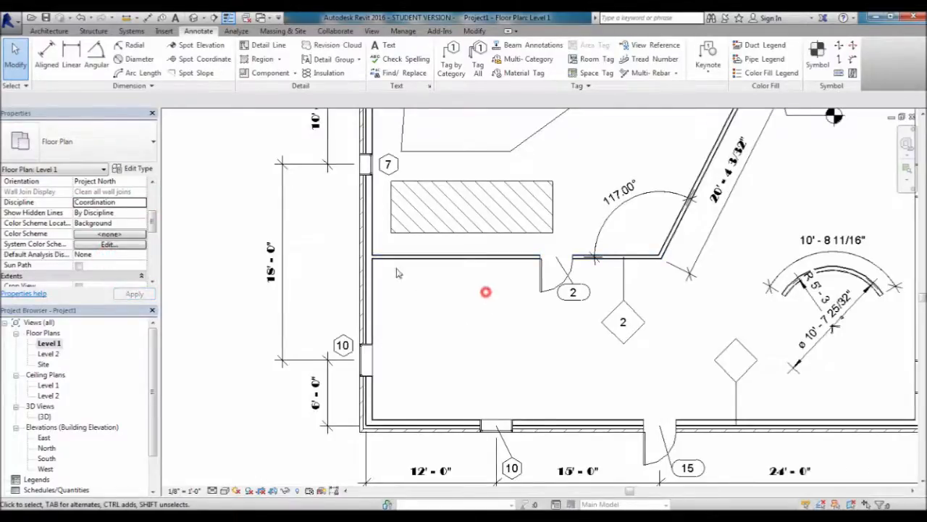
pyautogui.click(142, 203)
pyautogui.click(99, 212)
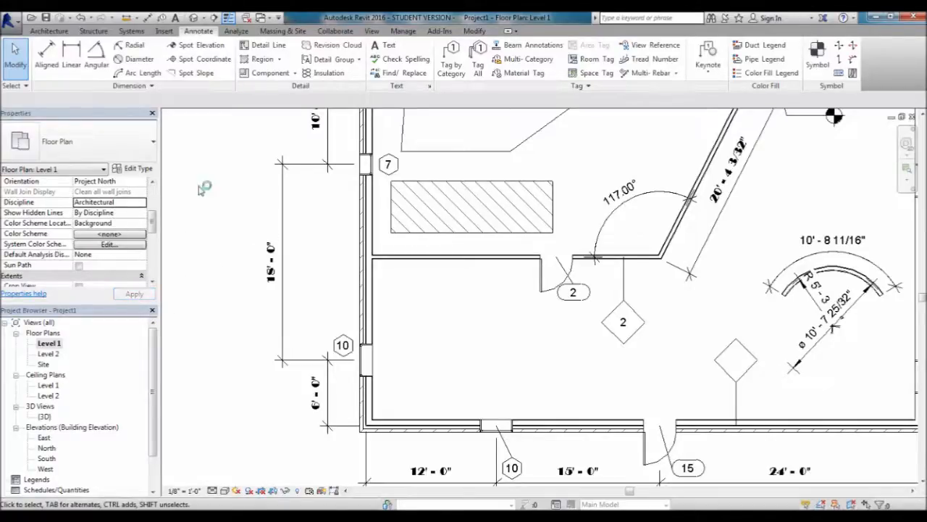
# Review the Show Hidden Lines options for the Level 1 plan, keeping By Discipline.
pyautogui.click(113, 214)
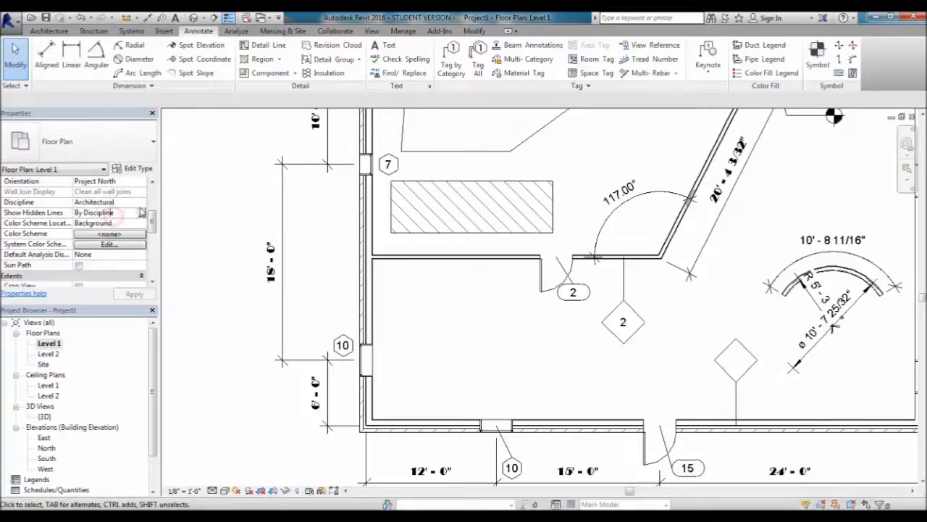
pyautogui.click(141, 213)
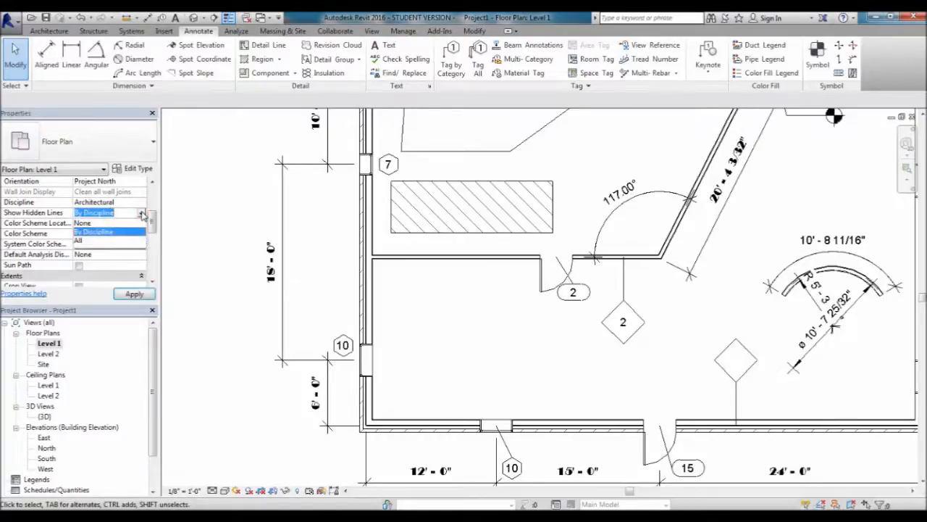
pyautogui.click(95, 232)
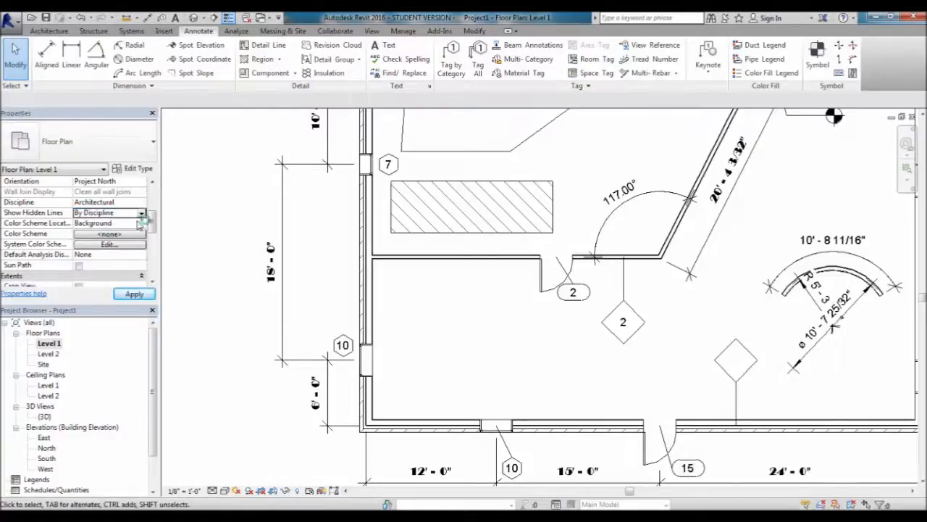
pyautogui.click(143, 213)
pyautogui.click(143, 213)
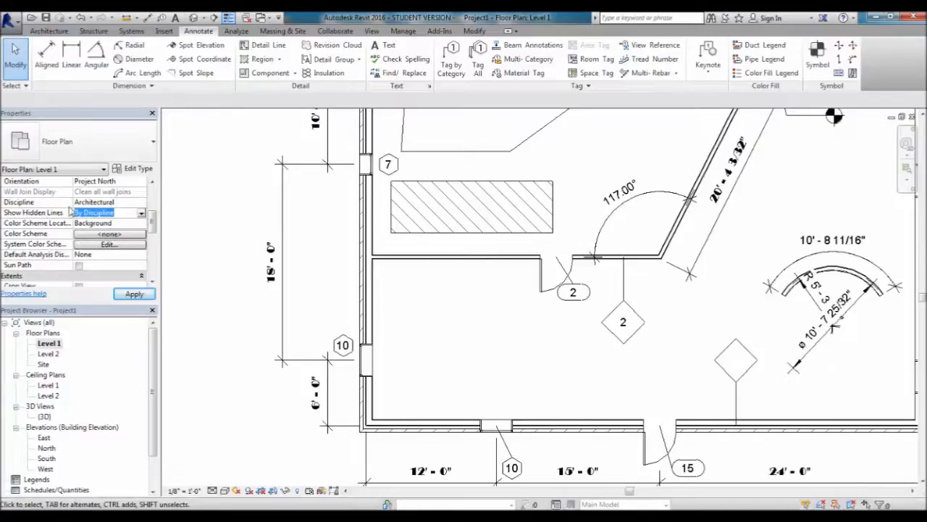
pyautogui.click(120, 211)
# Review the Color Scheme Location options and the Default Analysis Display Style property of the Level 1 plan.
pyautogui.click(129, 223)
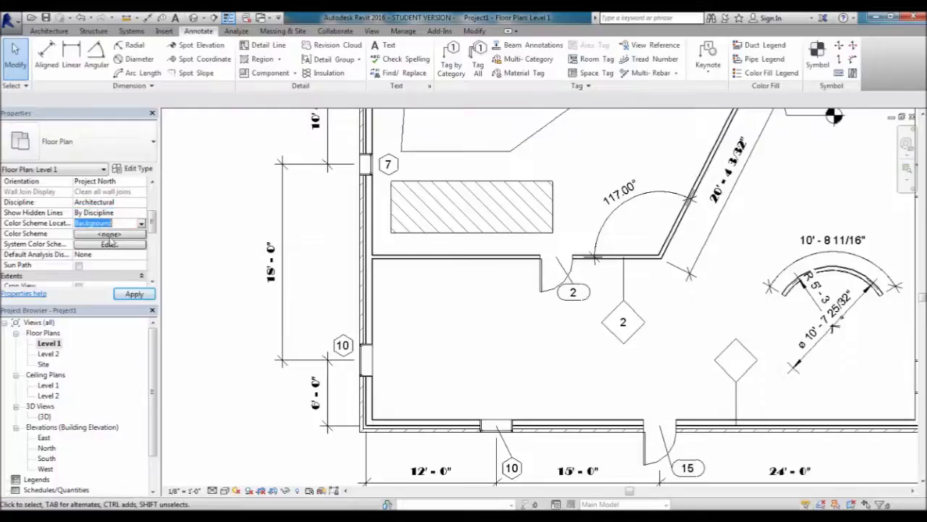
pyautogui.click(142, 224)
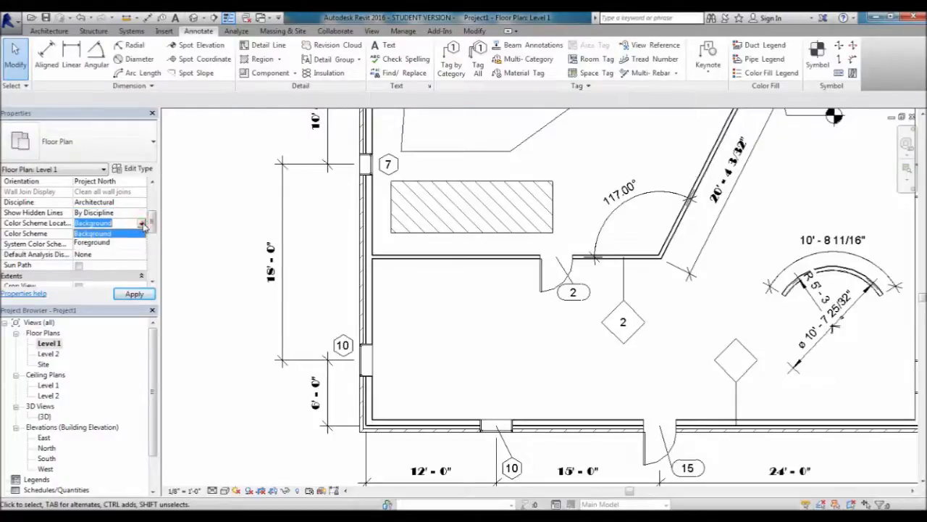
pyautogui.click(142, 223)
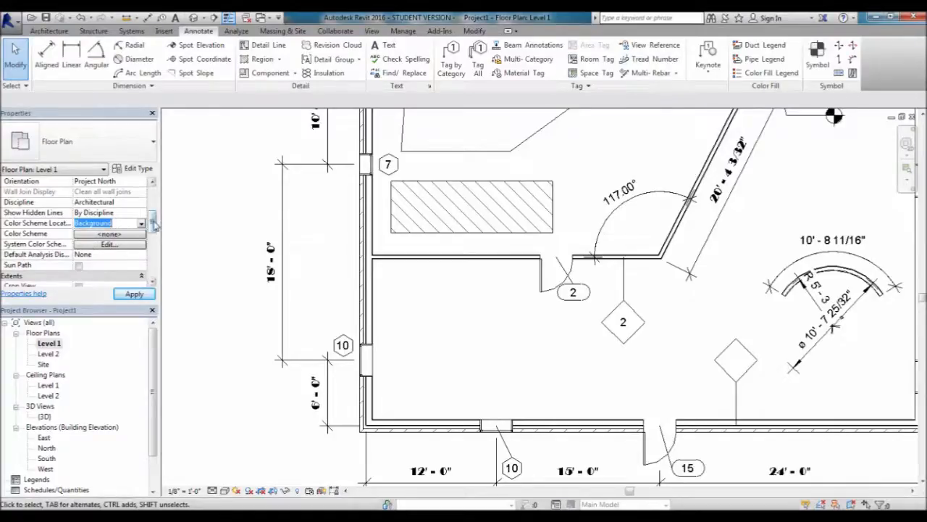
pyautogui.moveTo(153, 221); pyautogui.dragTo(153, 231)
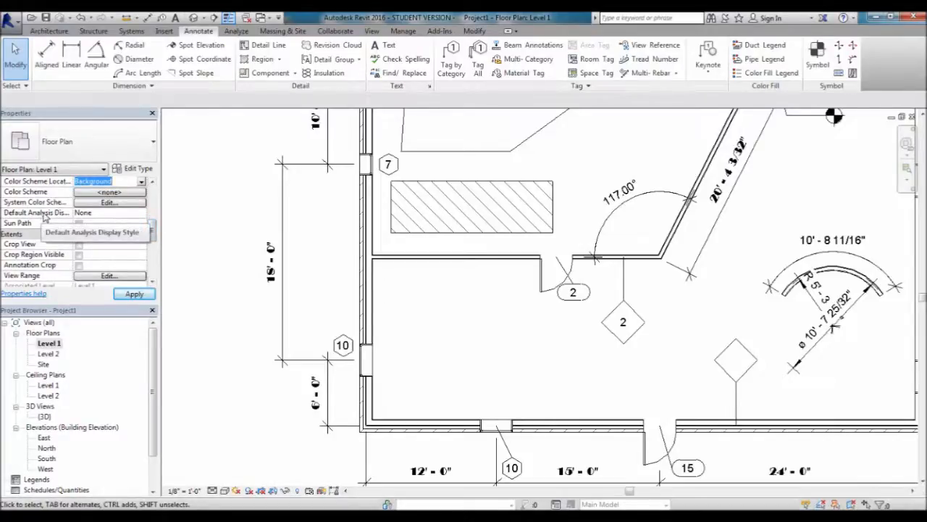
pyautogui.click(120, 212)
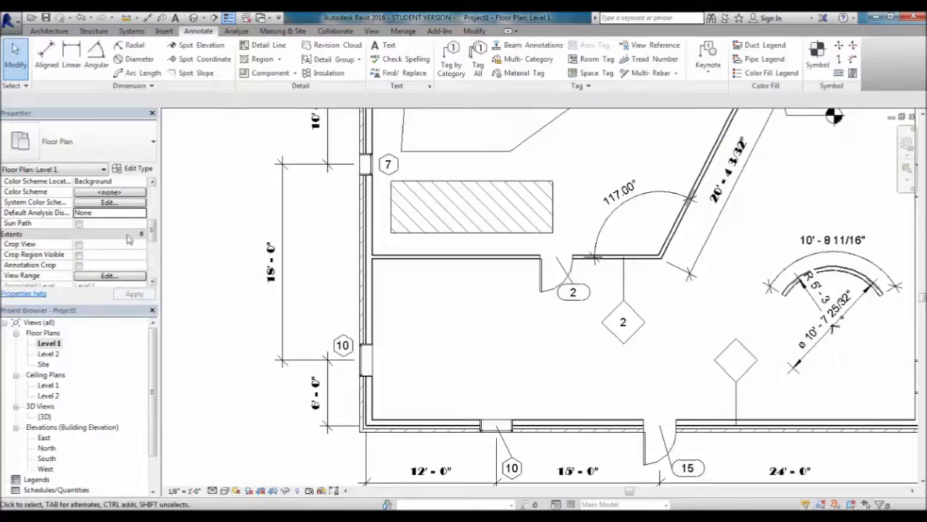
# Try the Sun Path display on the Level 1 plan, inspect it around the whole building, and switch it off again.
pyautogui.click(79, 224)
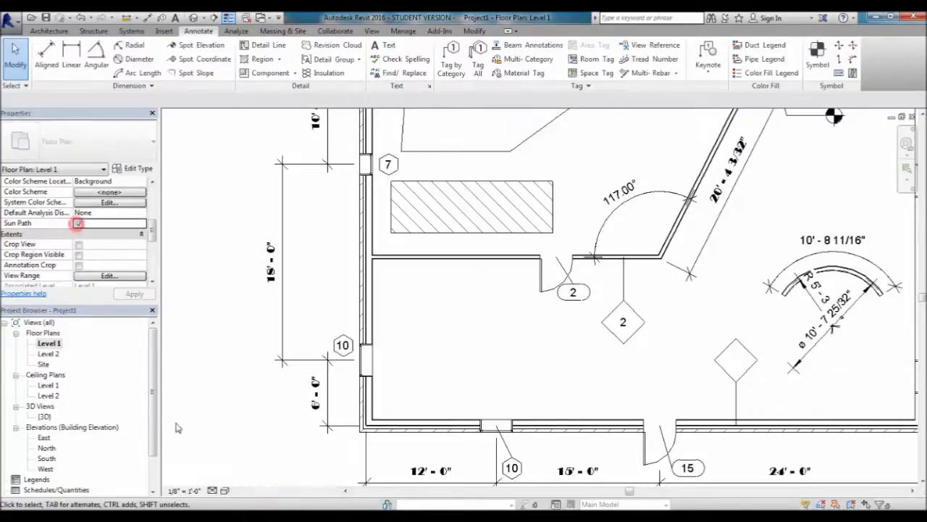
pyautogui.click(239, 404)
pyautogui.scroll(-3, 431, 356)
pyautogui.scroll(-1, 490, 331)
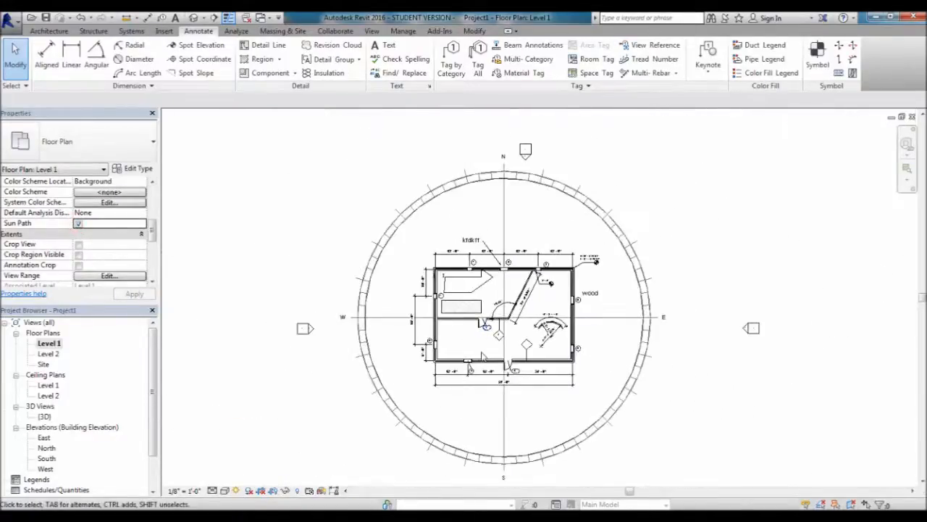
pyautogui.scroll(-2, 526, 289)
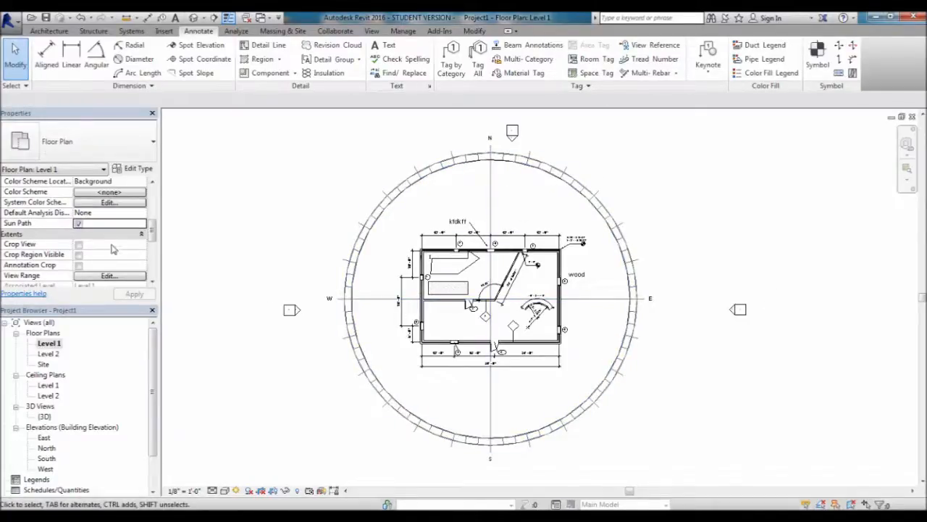
pyautogui.click(78, 224)
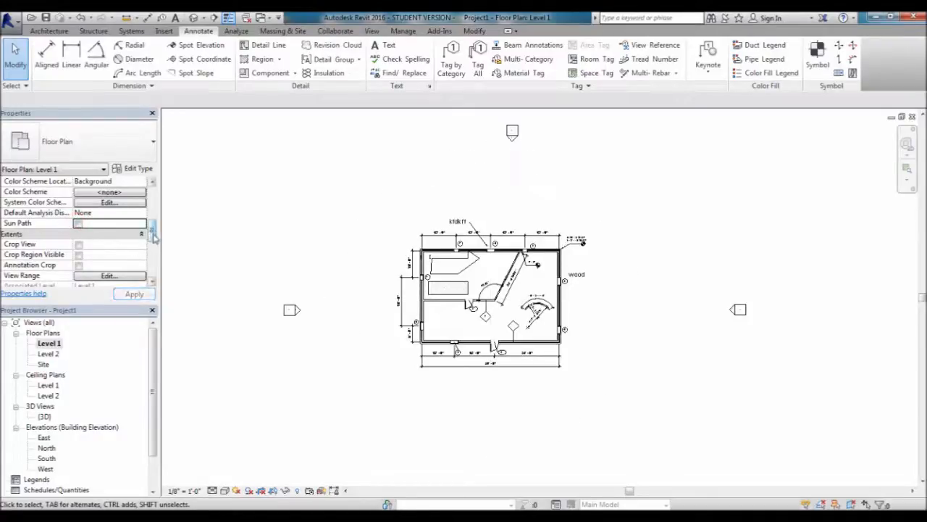
# Enable Crop View and Crop Region Visible for the Level 1 plan, and select the crop region boundary.
pyautogui.scroll(-3, 154, 238)
pyautogui.moveTo(164, 240)
pyautogui.mouseDown()
pyautogui.moveTo(169, 255)
pyautogui.moveTo(155, 260)
pyautogui.moveTo(149, 231)
pyautogui.mouseUp()
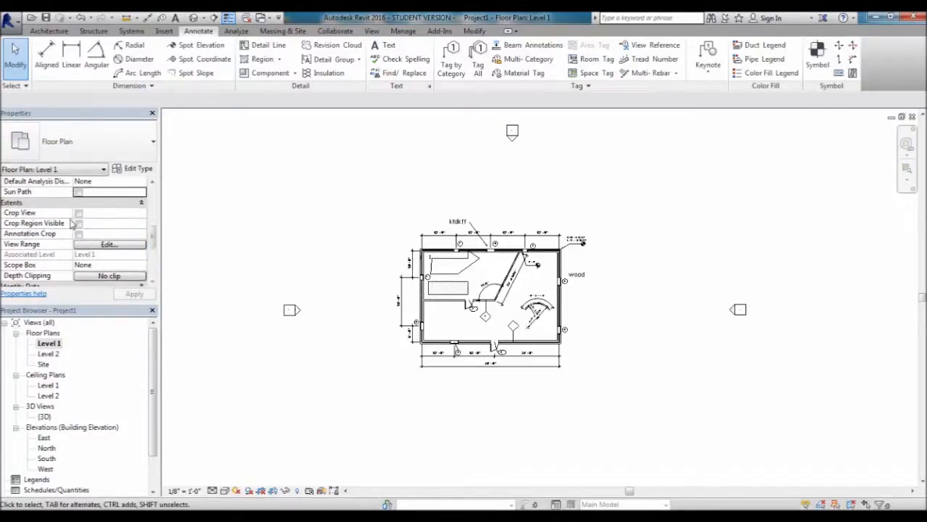
pyautogui.click(78, 213)
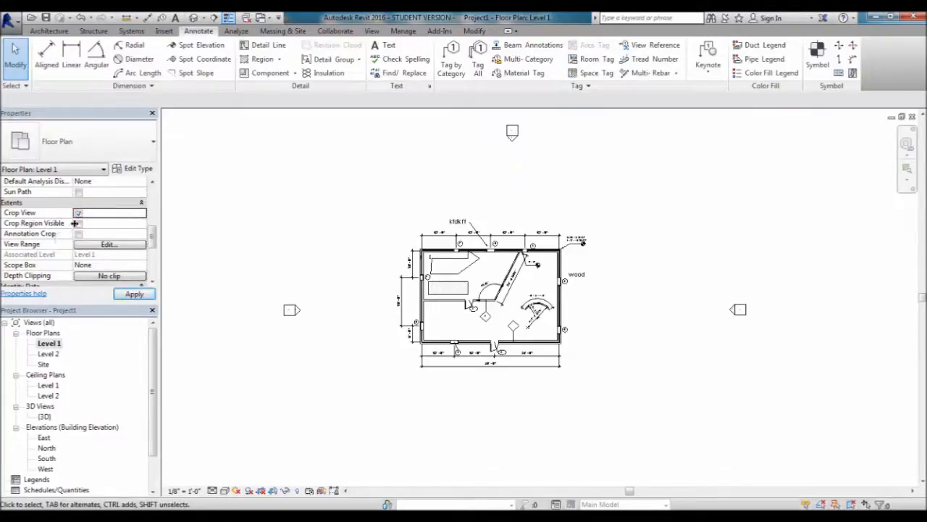
pyautogui.click(79, 223)
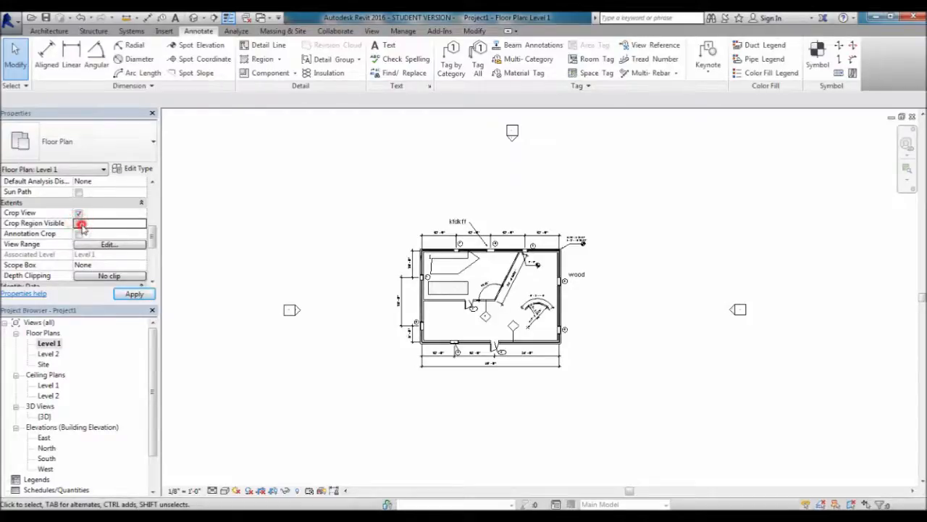
pyautogui.scroll(-2, 245, 323)
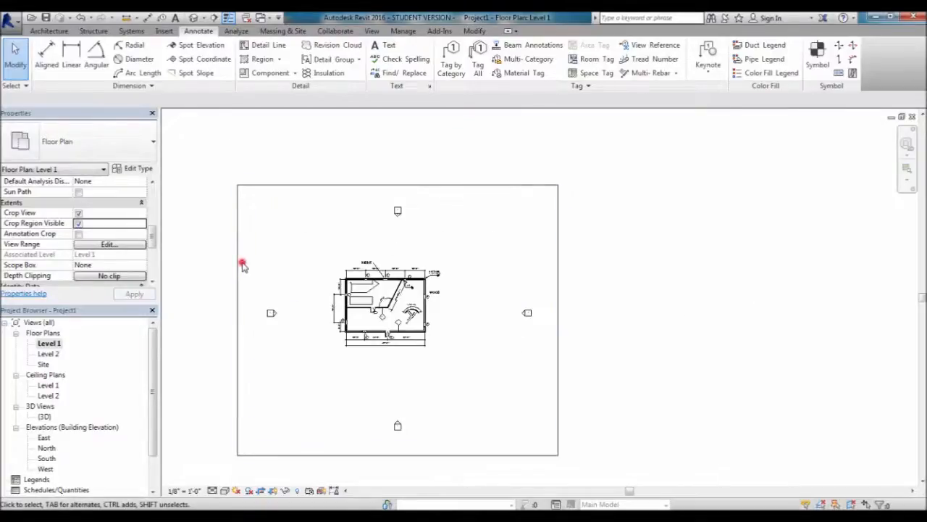
pyautogui.click(238, 315)
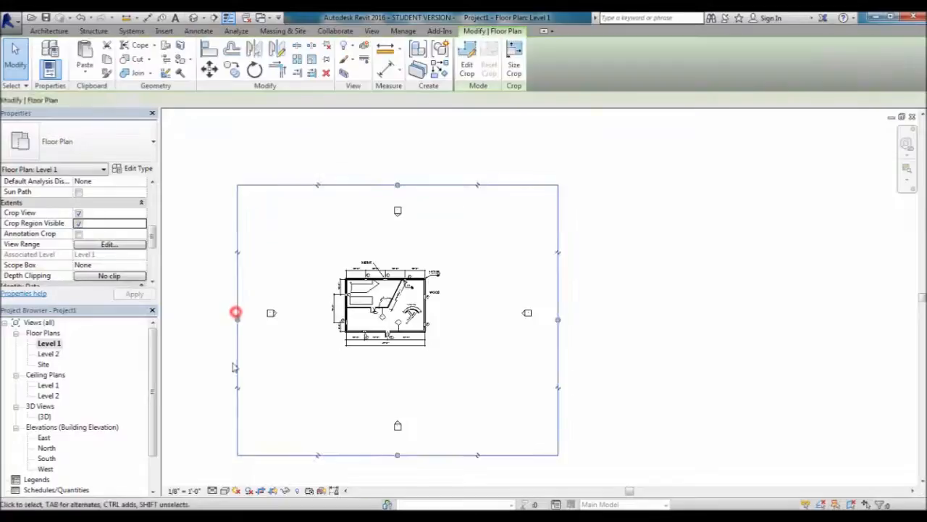
# Shrink the Level 1 crop region so its left edge cuts through the building and its lower edge crosses the curved wall area.
pyautogui.moveTo(238, 319); pyautogui.dragTo(355, 340)
pyautogui.scroll(3, 355, 323)
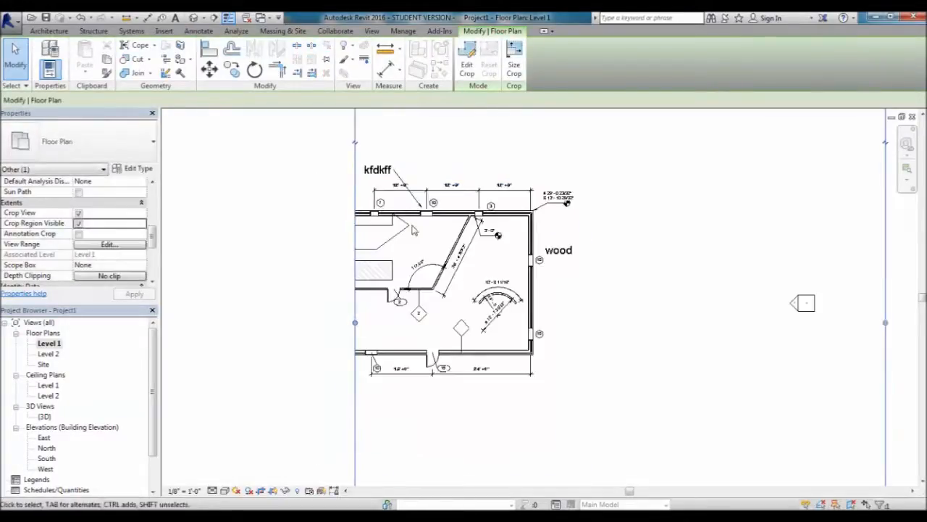
pyautogui.scroll(-3, 341, 297)
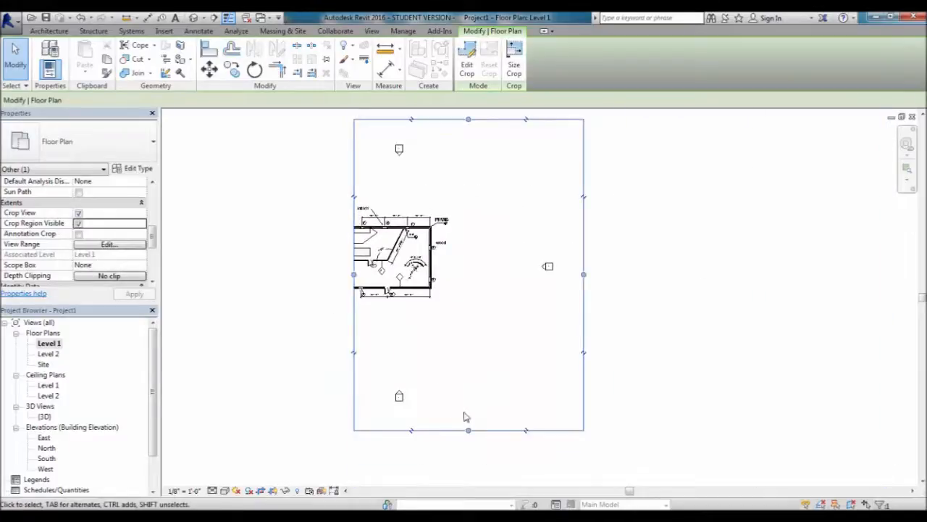
pyautogui.moveTo(468, 430); pyautogui.dragTo(463, 270)
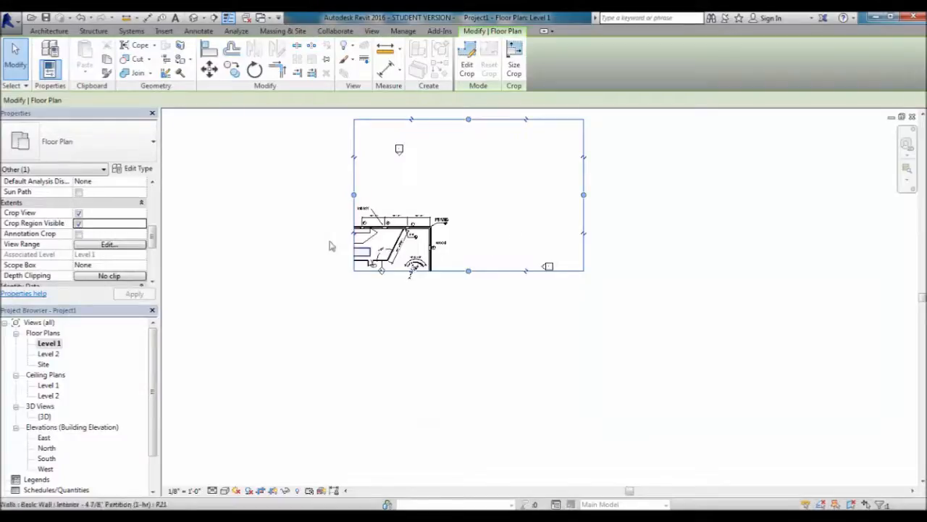
# Hide the crop region boundary on the Level 1 plan, inspect the cropped building, and turn off Crop View.
pyautogui.click(77, 223)
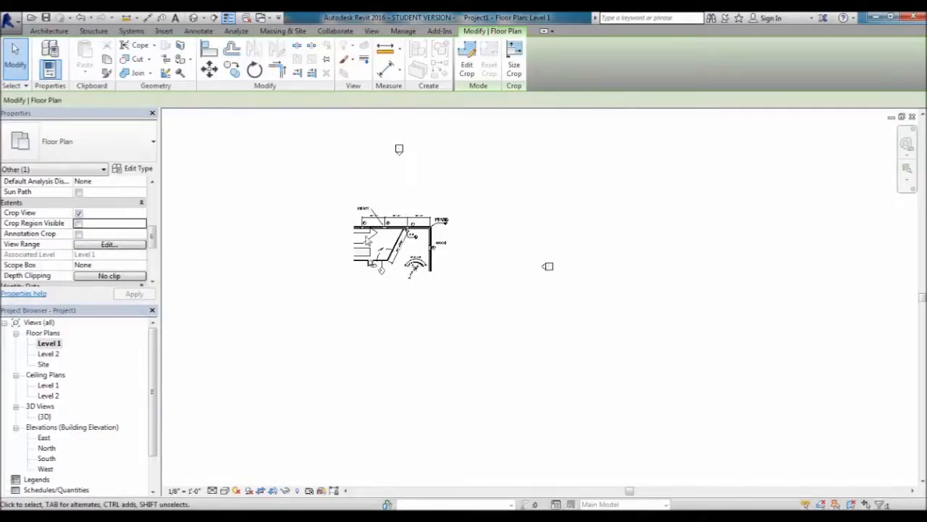
pyautogui.scroll(3, 324, 234)
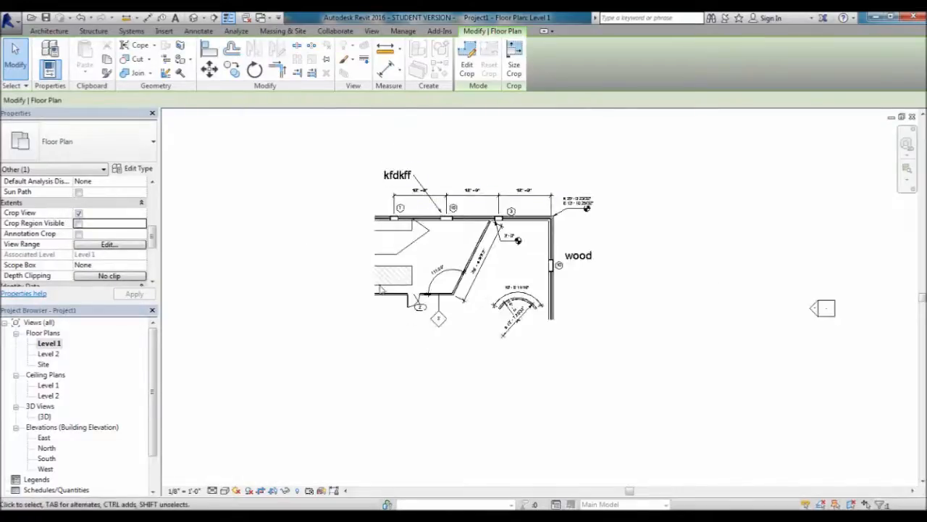
pyautogui.click(79, 223)
pyautogui.click(79, 213)
pyautogui.click(135, 293)
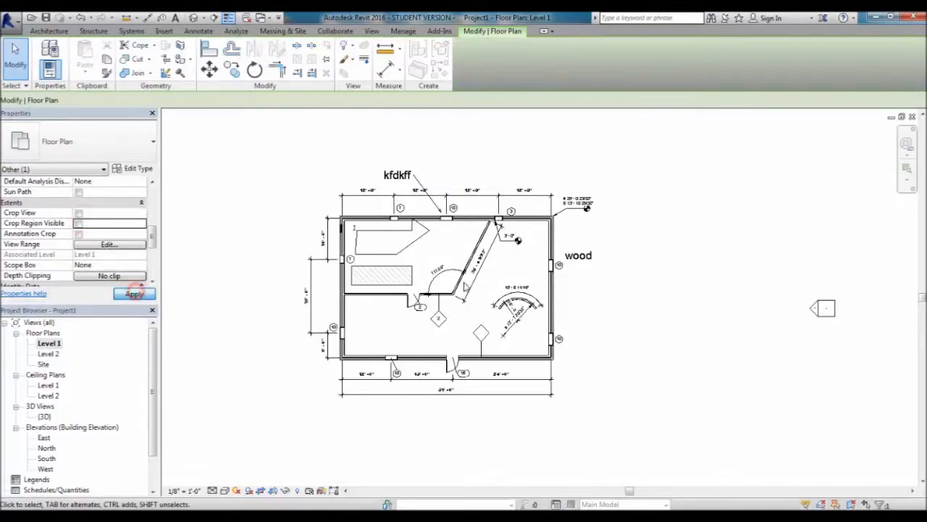
pyautogui.scroll(-2, 609, 299)
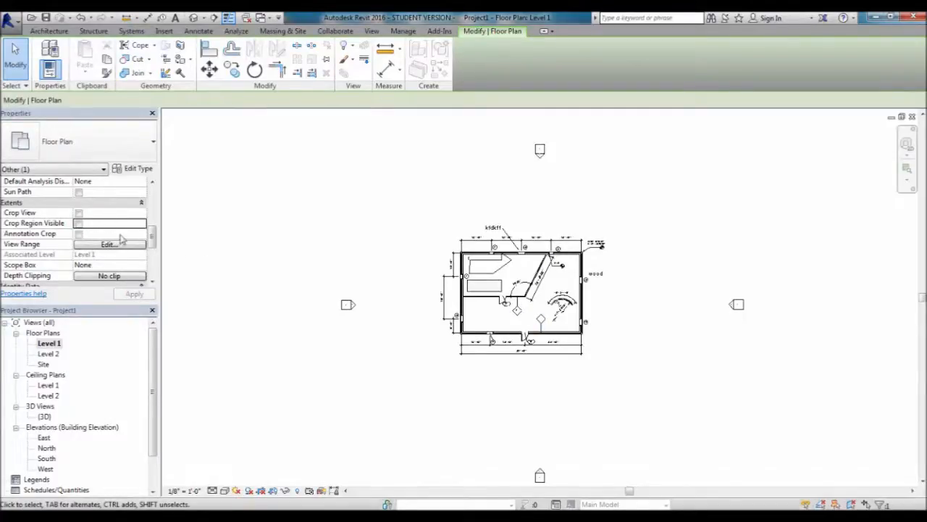
# Enable Crop View, Annotation Crop and Crop Region Visible for the Level 1 plan.
pyautogui.click(79, 213)
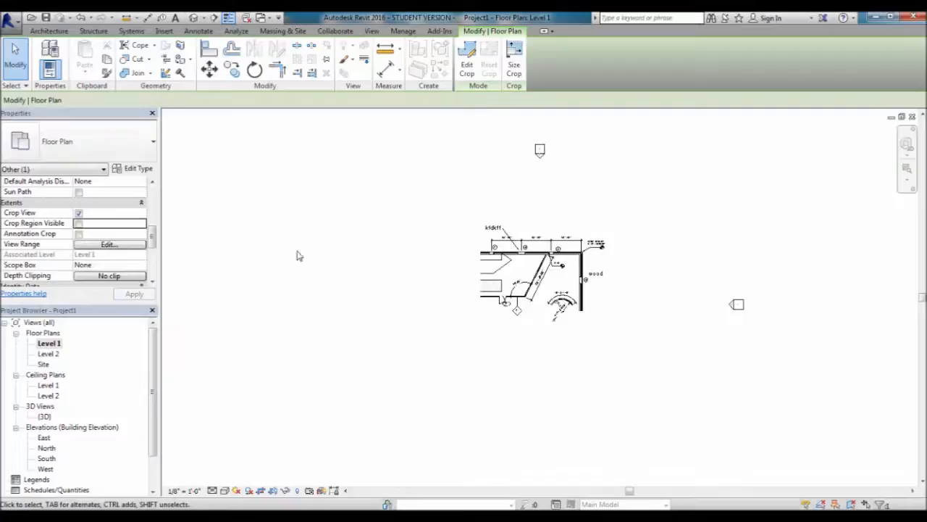
pyautogui.click(78, 234)
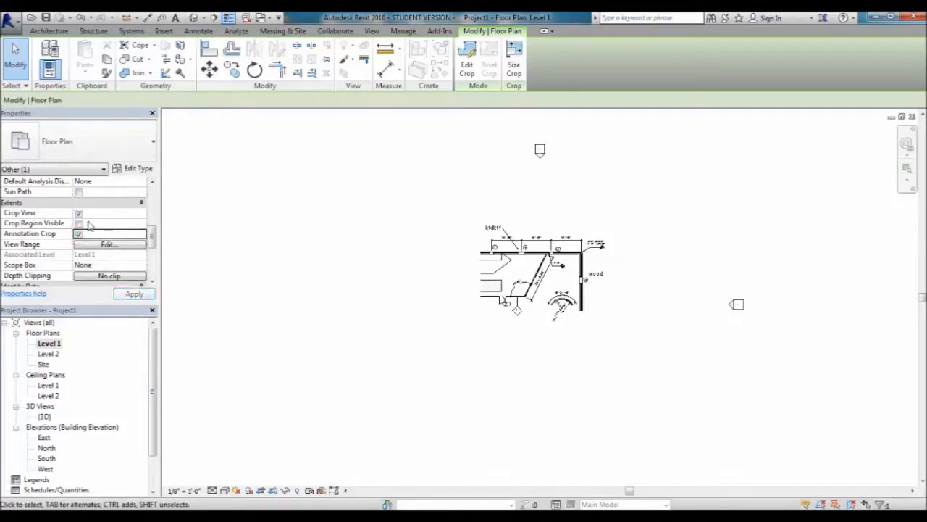
pyautogui.click(79, 223)
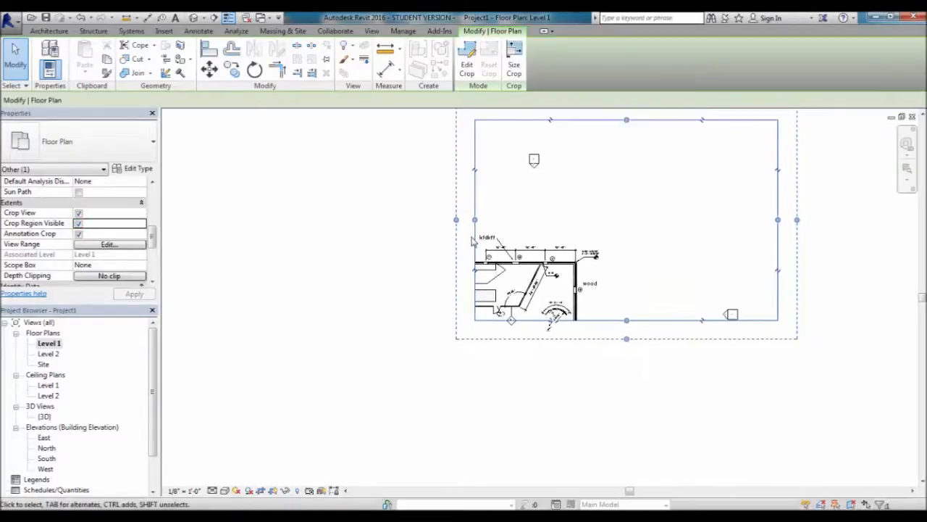
# Extend the dashed annotation crop boundary farther out beyond the left and lower edges of the crop region.
pyautogui.scroll(3, 484, 210)
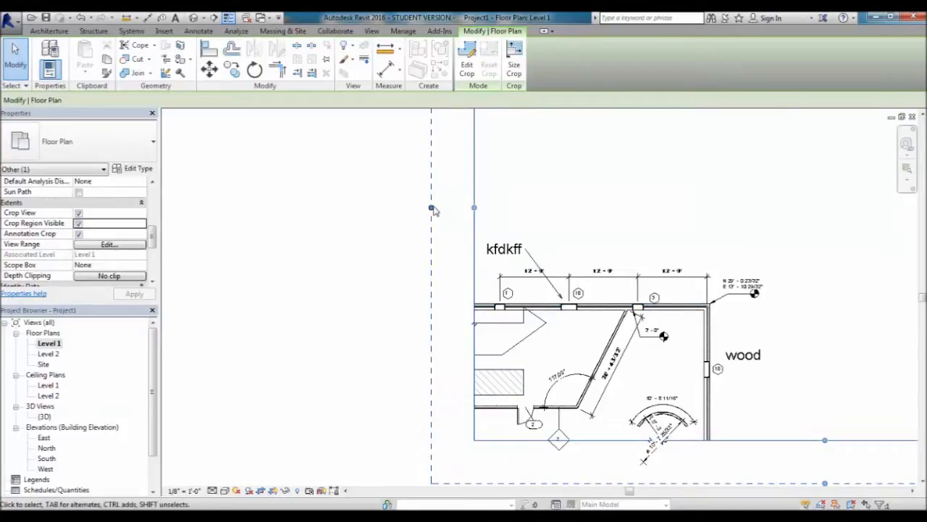
pyautogui.moveTo(431, 207); pyautogui.dragTo(269, 207)
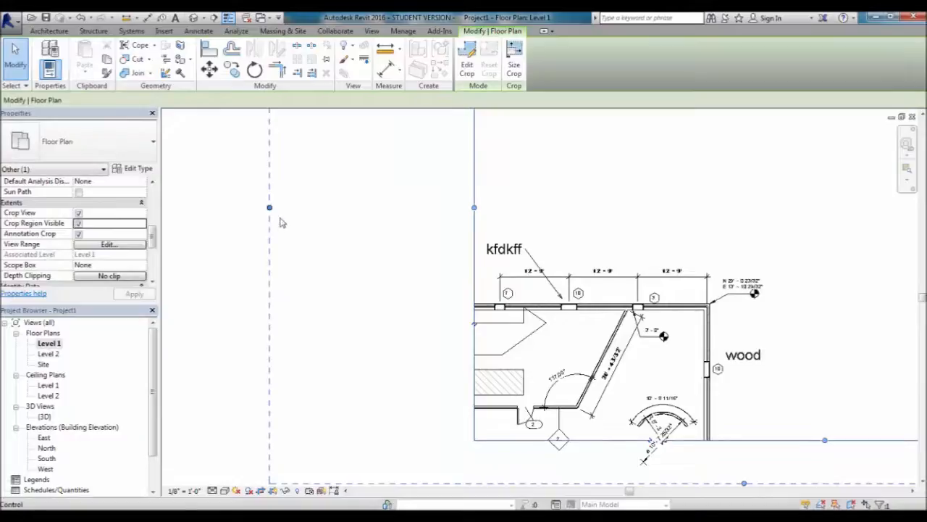
pyautogui.scroll(-3, 285, 232)
pyautogui.moveTo(513, 358)
pyautogui.mouseDown()
pyautogui.moveTo(522, 384)
pyautogui.moveTo(514, 383)
pyautogui.mouseUp()
pyautogui.scroll(3, 497, 355)
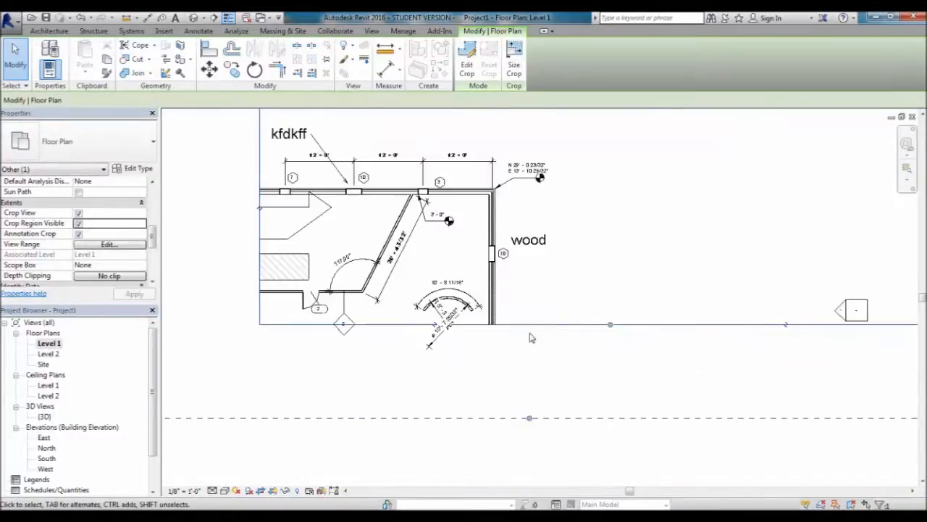
# Raise the crop region's lower edge slightly and bring the annotation crop's lower edge up to just beneath it.
pyautogui.moveTo(610, 324); pyautogui.dragTo(611, 307)
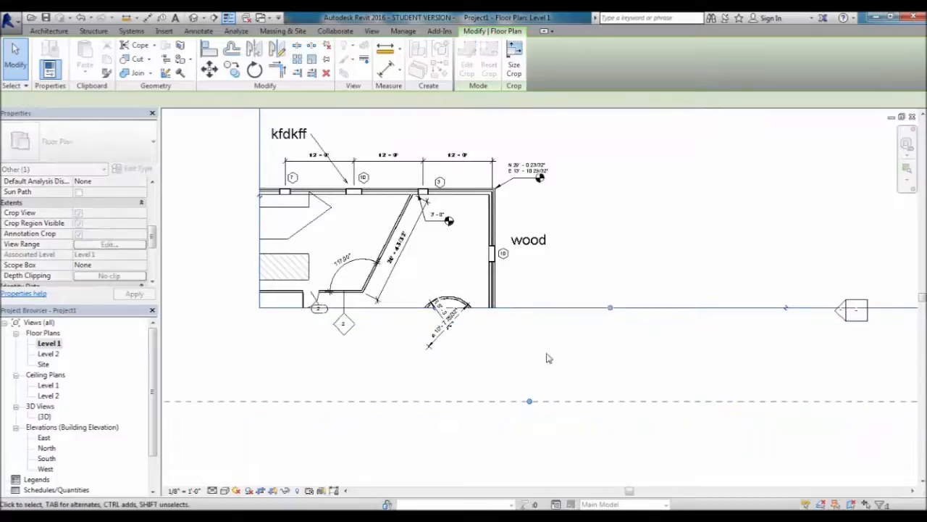
pyautogui.moveTo(529, 404); pyautogui.dragTo(550, 313)
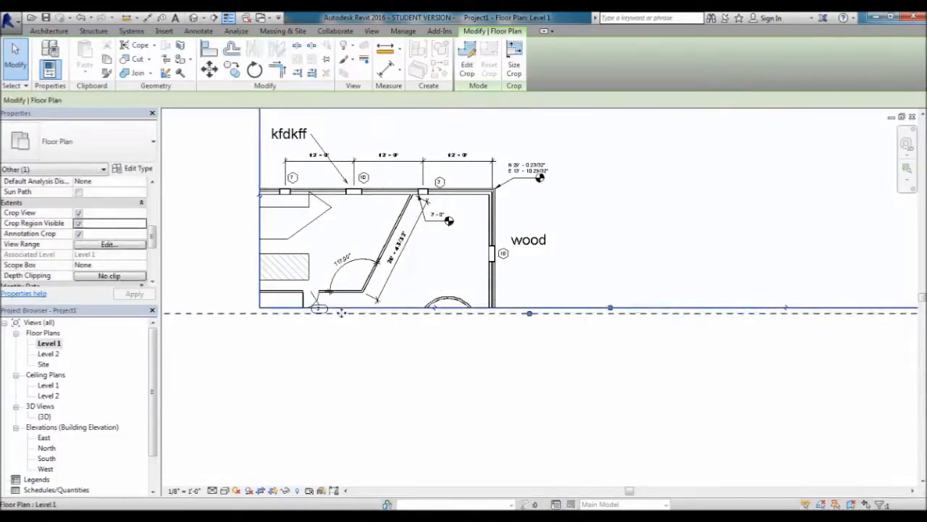
pyautogui.scroll(3, 369, 326)
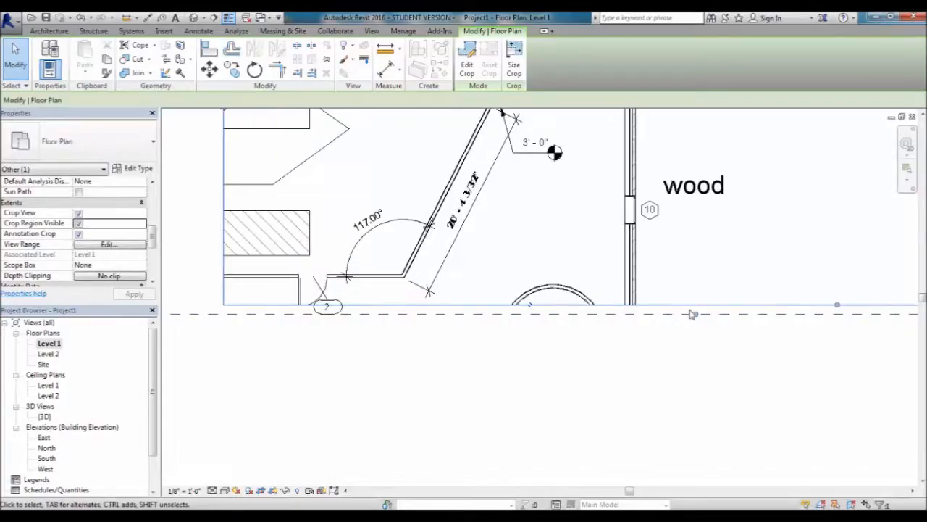
# Lower the annotation crop's bottom edge below the wall tag, raise the crop region's bottom edge, and inspect both boundaries.
pyautogui.moveTo(696, 315)
pyautogui.mouseDown()
pyautogui.moveTo(709, 342)
pyautogui.moveTo(700, 372)
pyautogui.mouseUp()
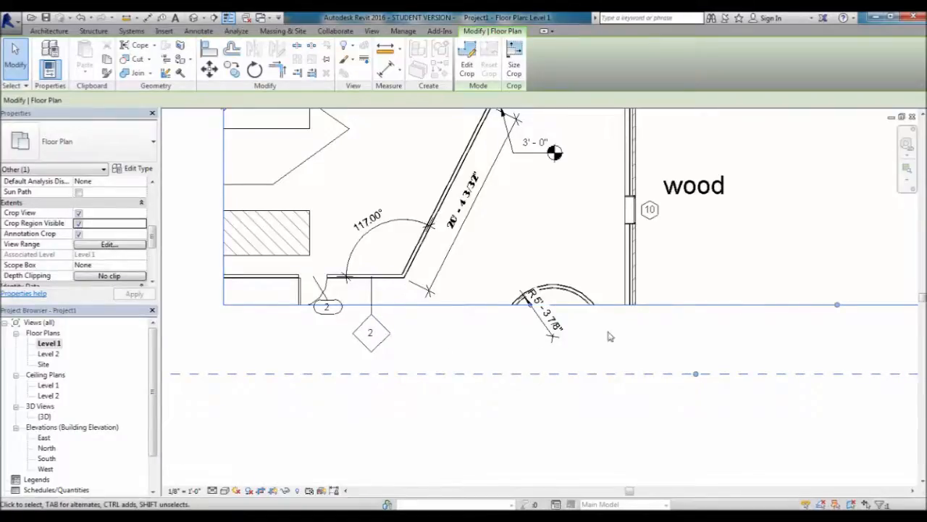
pyautogui.moveTo(839, 305); pyautogui.dragTo(843, 286)
pyautogui.click(572, 374)
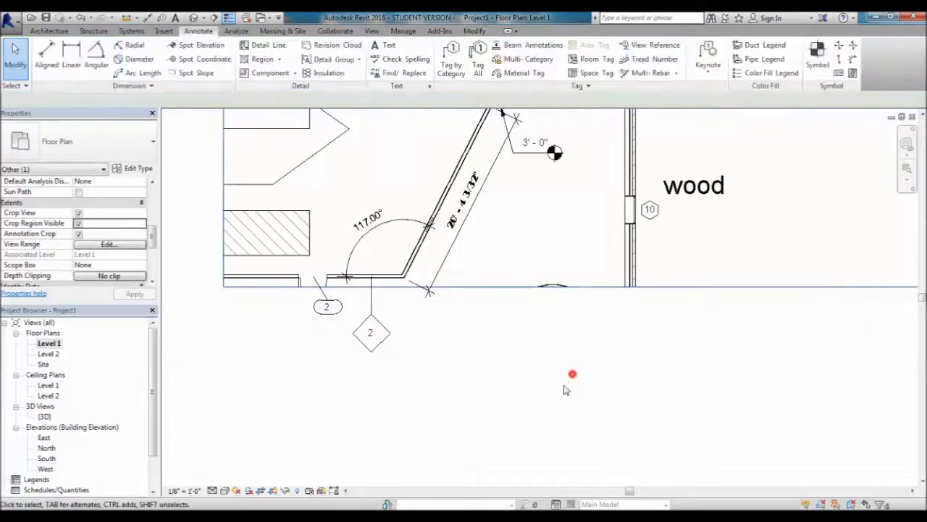
pyautogui.scroll(-3, 596, 339)
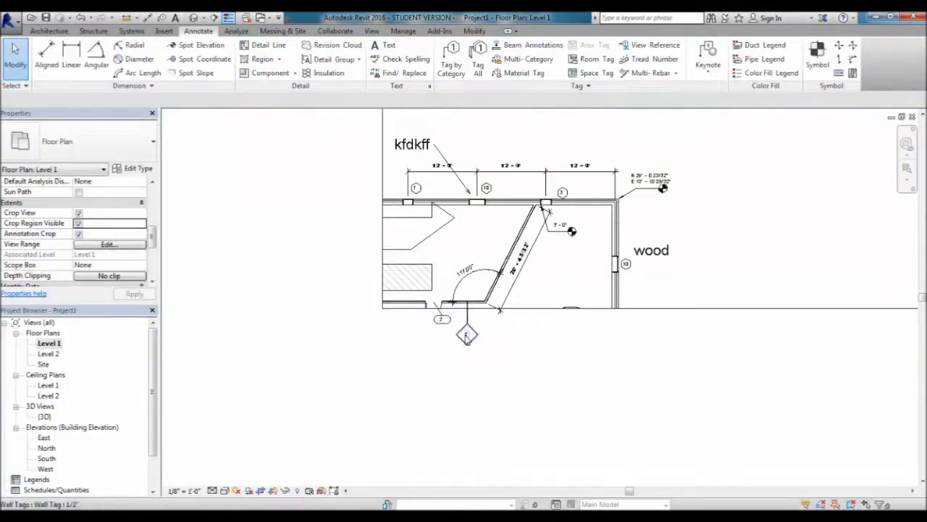
pyautogui.click(521, 309)
pyautogui.scroll(-2, 435, 383)
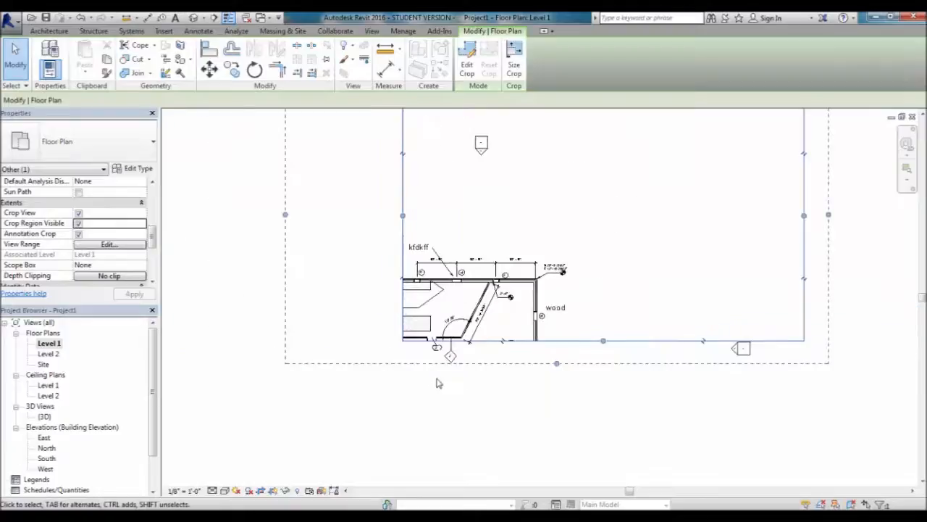
pyautogui.scroll(-4, 456, 333)
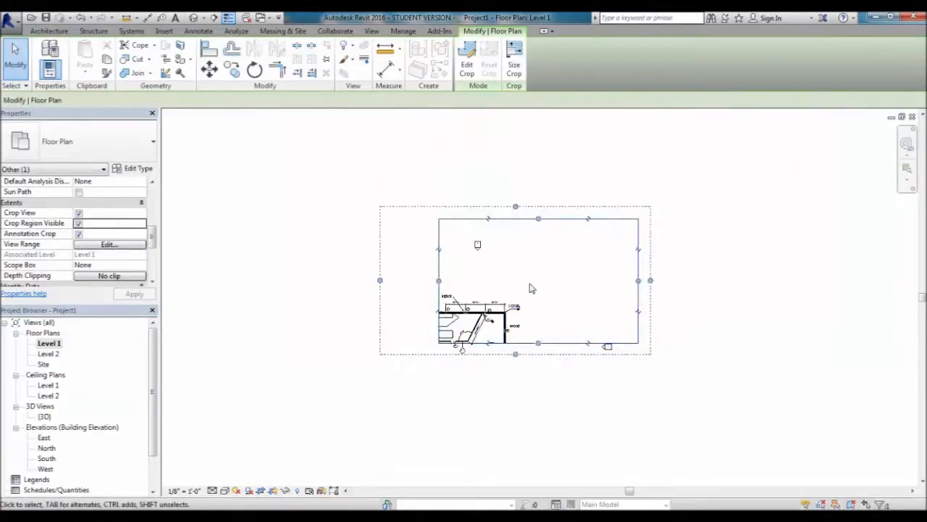
# Turn off Crop Region Visible, Crop View and Annotation Crop for the Level 1 plan and apply the changes.
pyautogui.click(78, 223)
pyautogui.click(78, 213)
pyautogui.click(78, 234)
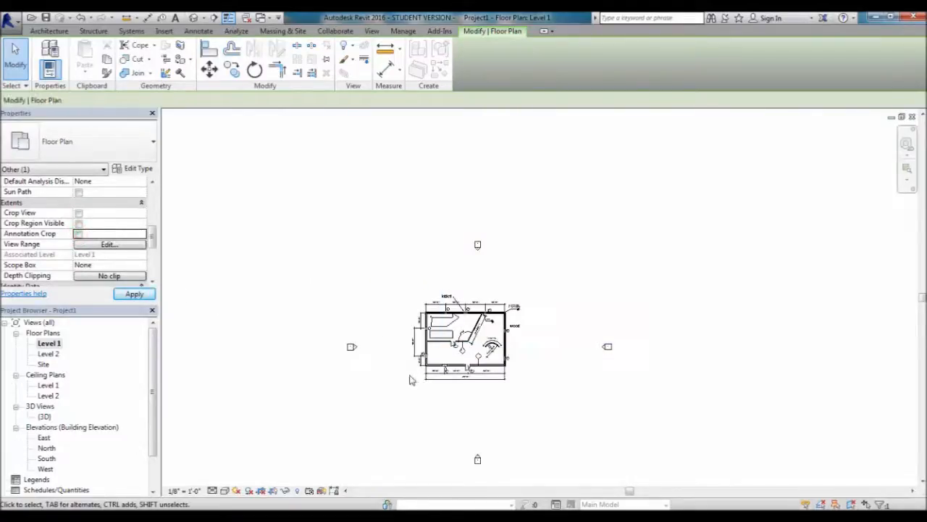
pyautogui.click(134, 294)
pyautogui.moveTo(408, 375); pyautogui.dragTo(437, 362, button='middle')
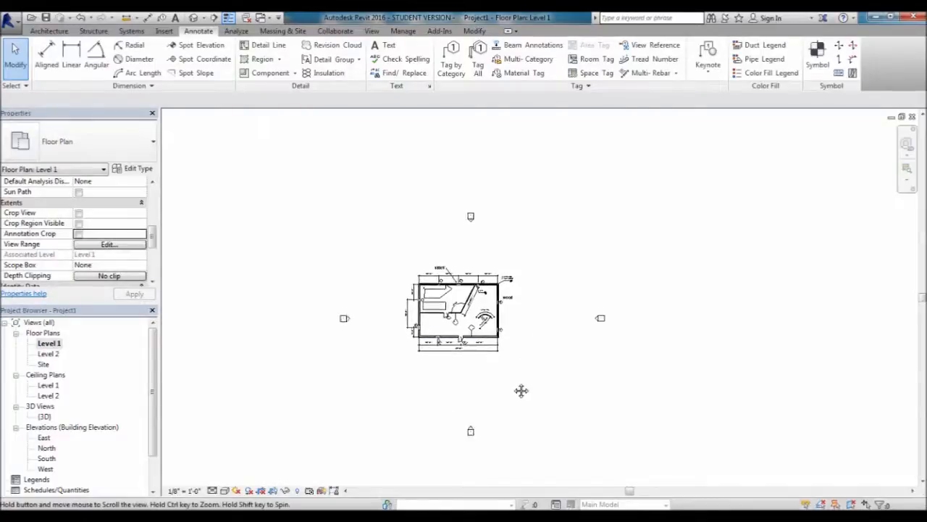
# Review the View Range settings of the Level 1 plan, followed by its Identity Data and Phasing properties.
pyautogui.scroll(4, 477, 335)
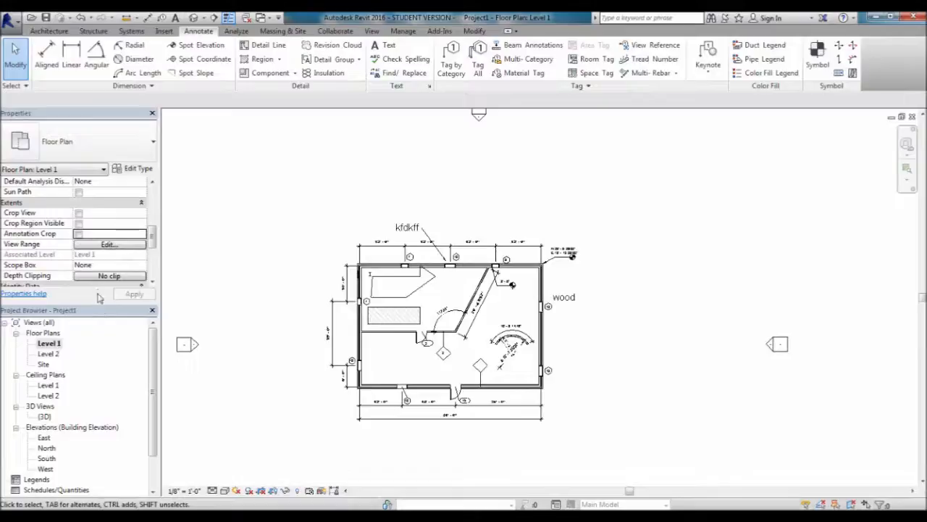
pyautogui.click(121, 246)
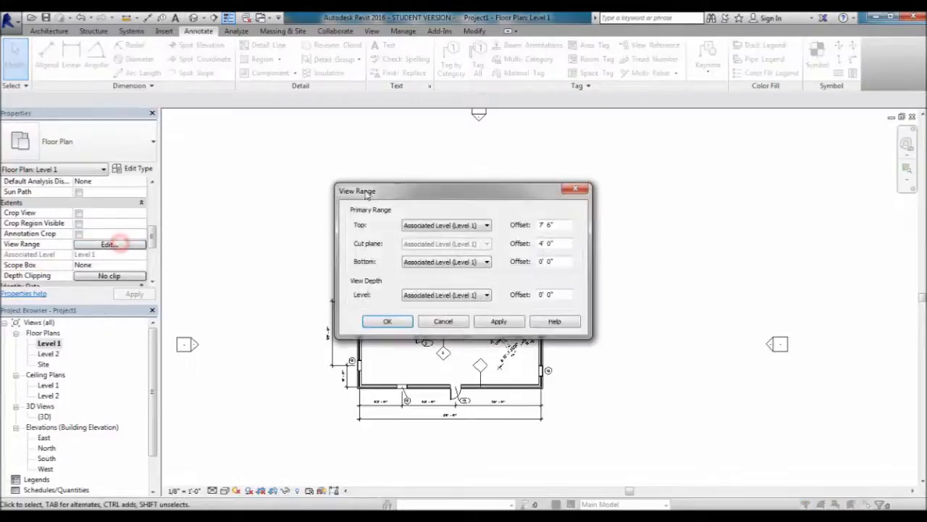
pyautogui.moveTo(417, 185); pyautogui.dragTo(671, 150)
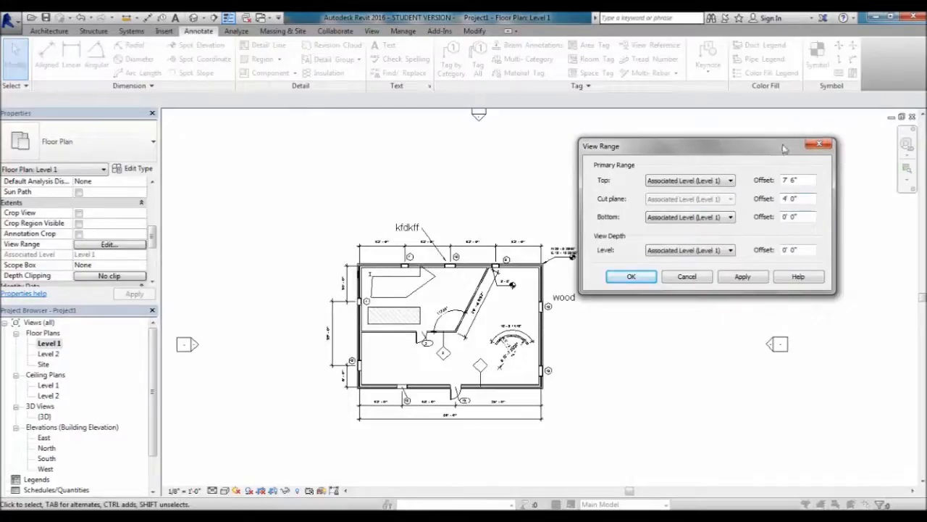
pyautogui.click(650, 277)
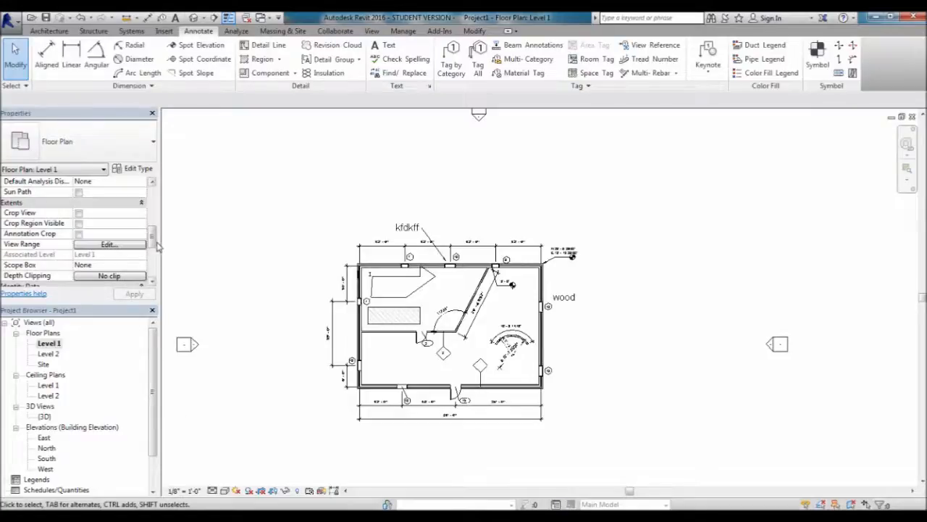
pyautogui.moveTo(155, 240); pyautogui.dragTo(160, 261)
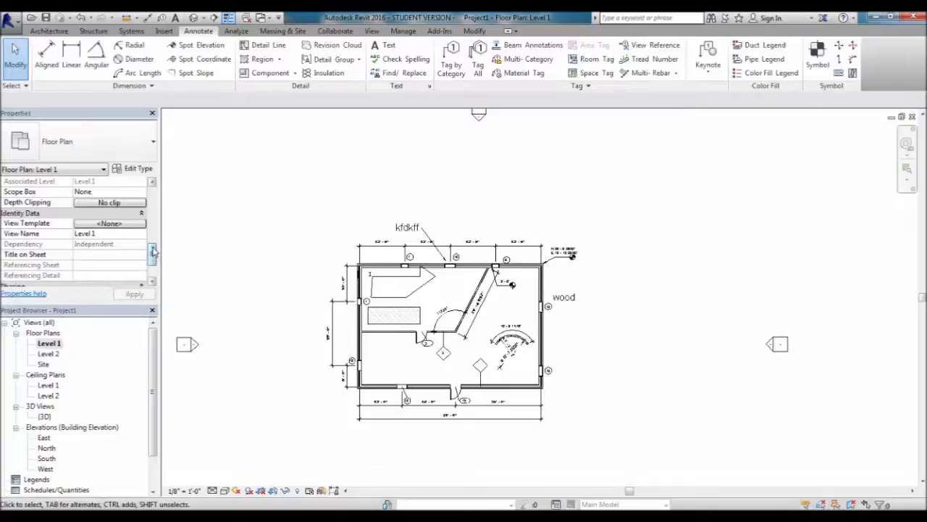
pyautogui.scroll(-2, 151, 246)
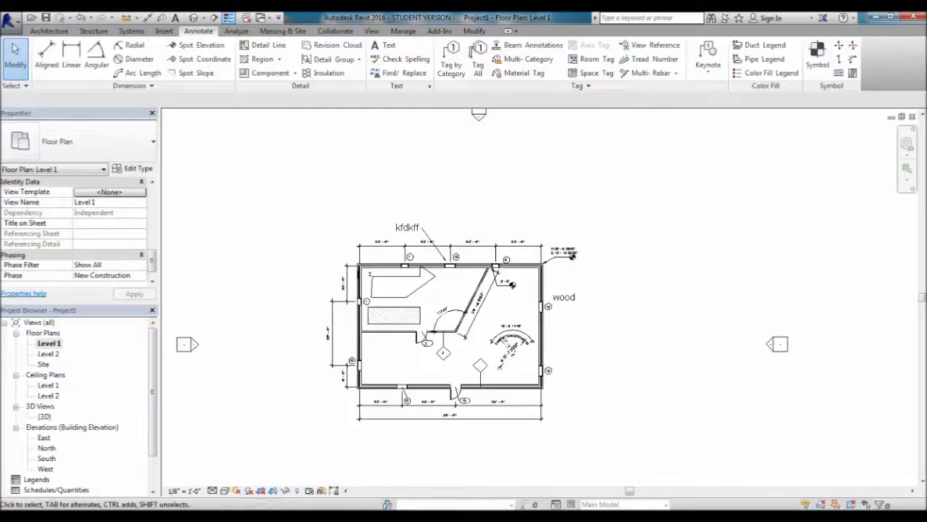
# Try shadows and the Sun Path on the Level 1 plan, continuing with the current sun settings, and switch both off again.
pyautogui.click(248, 491)
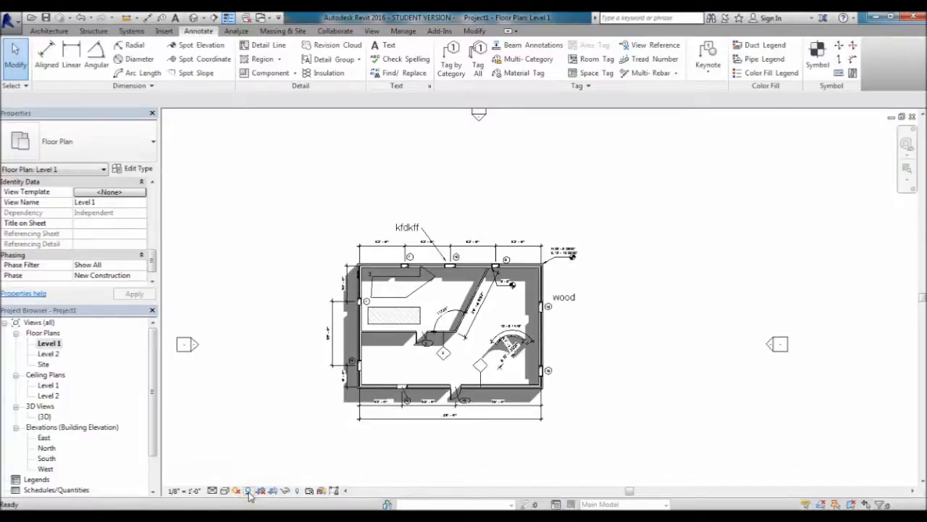
pyautogui.click(248, 491)
pyautogui.click(248, 492)
pyautogui.click(236, 491)
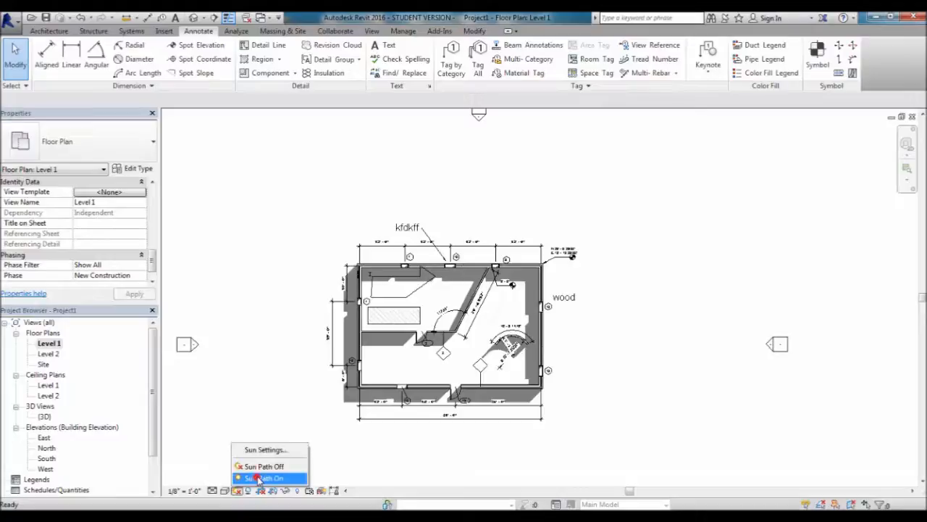
pyautogui.click(259, 478)
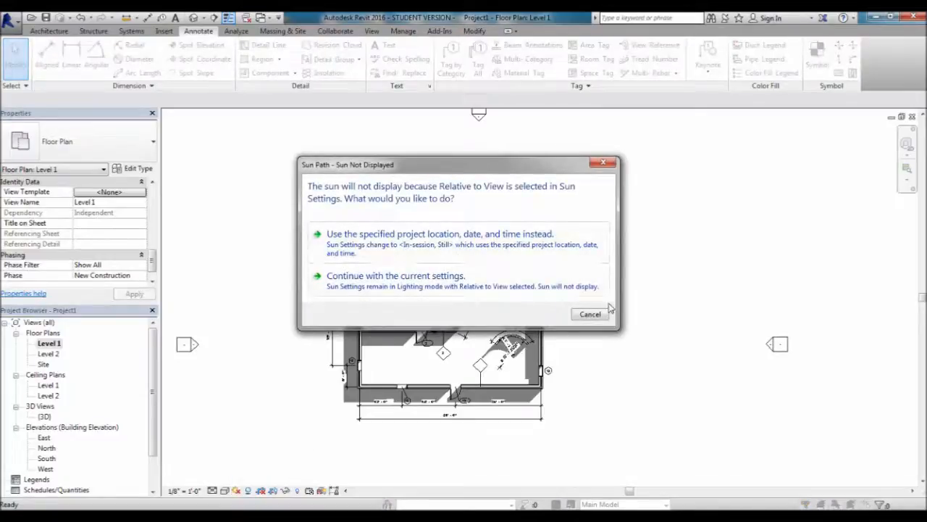
pyautogui.click(467, 283)
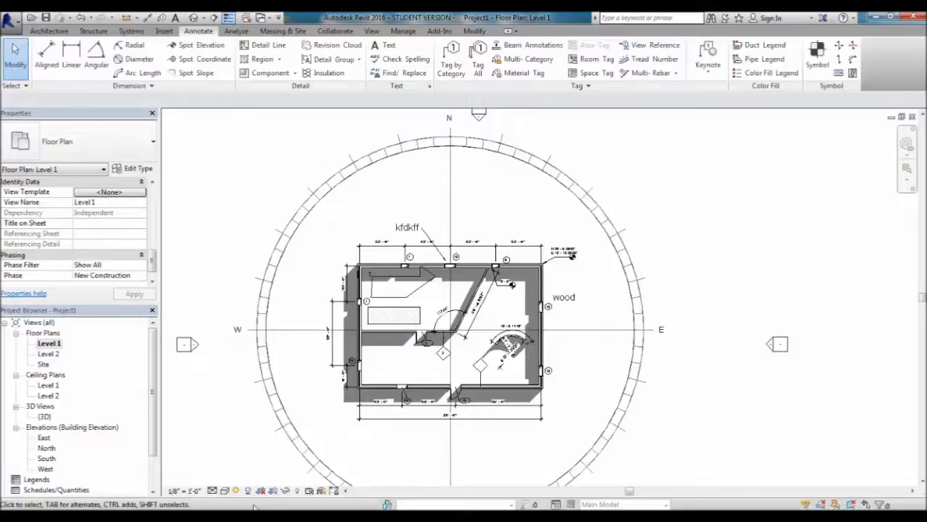
pyautogui.click(235, 490)
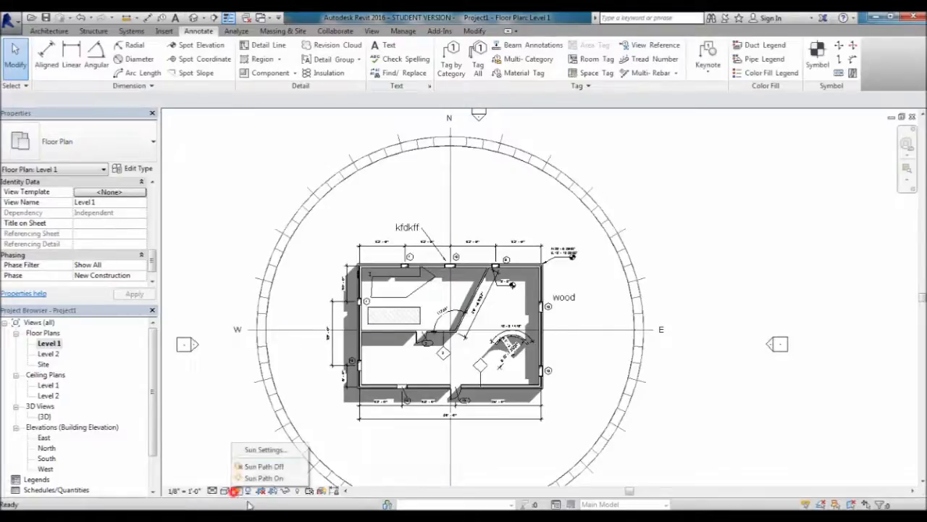
pyautogui.click(266, 466)
pyautogui.click(250, 491)
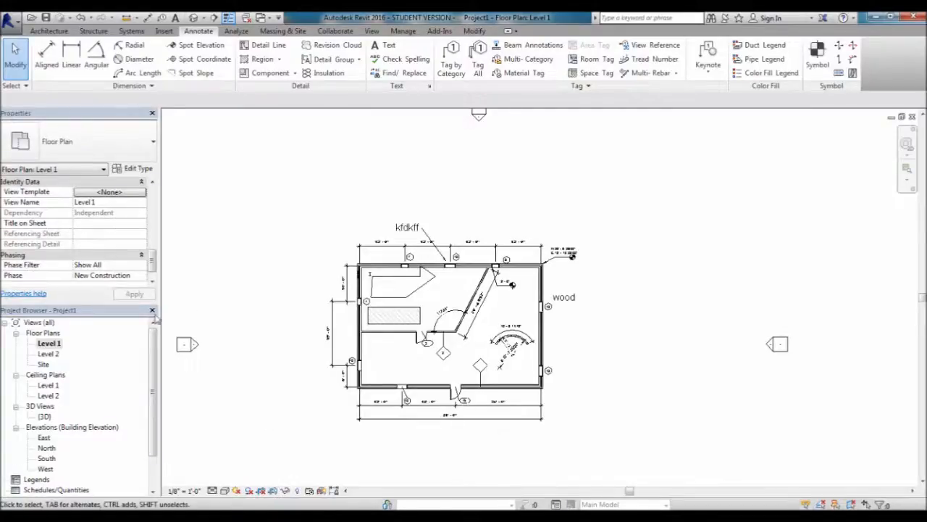
pyautogui.click(441, 443)
pyautogui.moveTo(468, 422); pyautogui.dragTo(452, 386, button='middle')
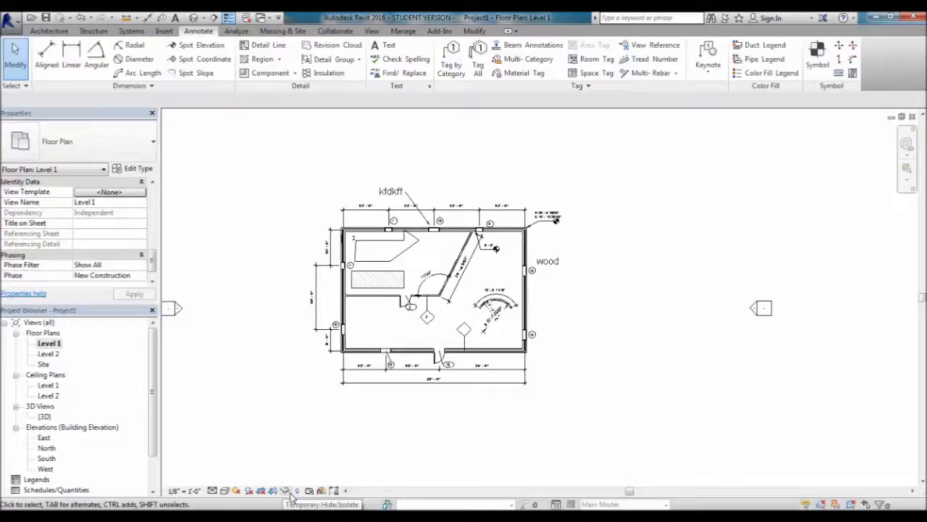
pyautogui.click(388, 406)
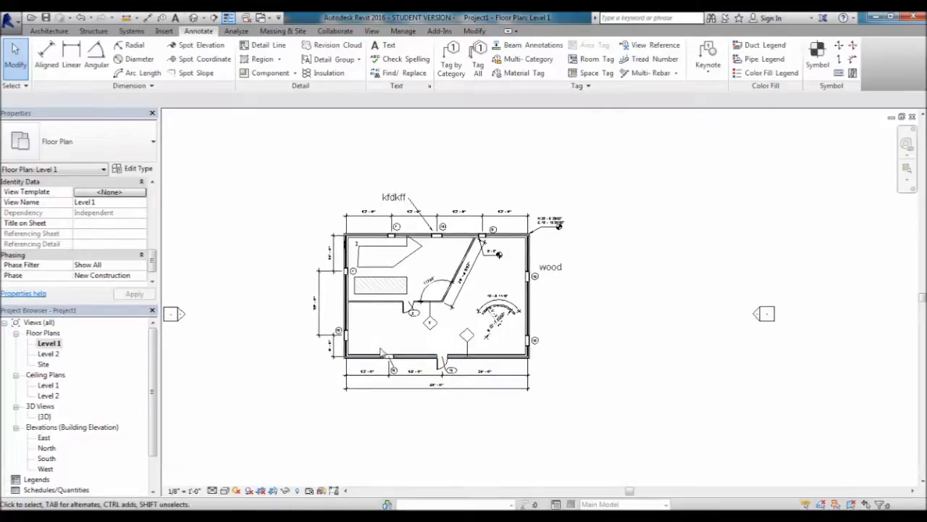
pyautogui.scroll(5, 386, 358)
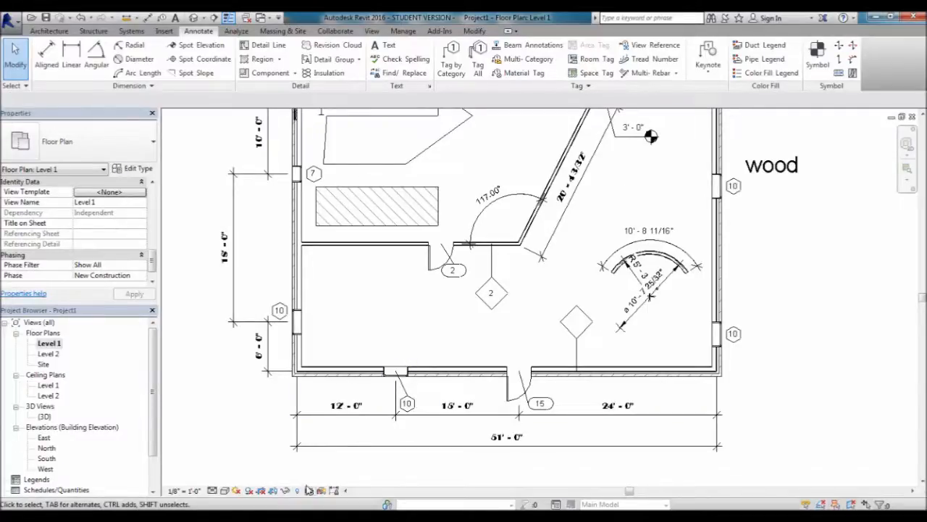
pyautogui.moveTo(450, 373); pyautogui.dragTo(450, 407, button='middle')
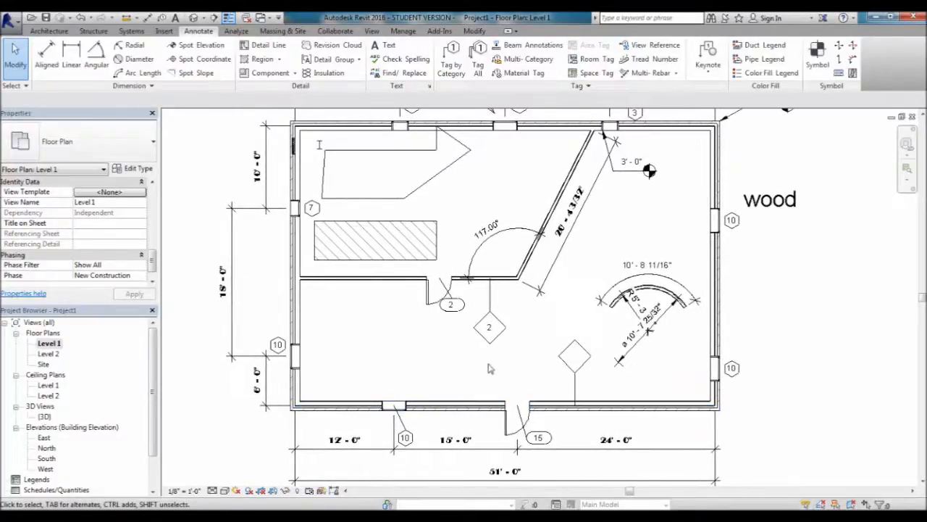
pyautogui.moveTo(460, 397); pyautogui.dragTo(408, 356, button='middle')
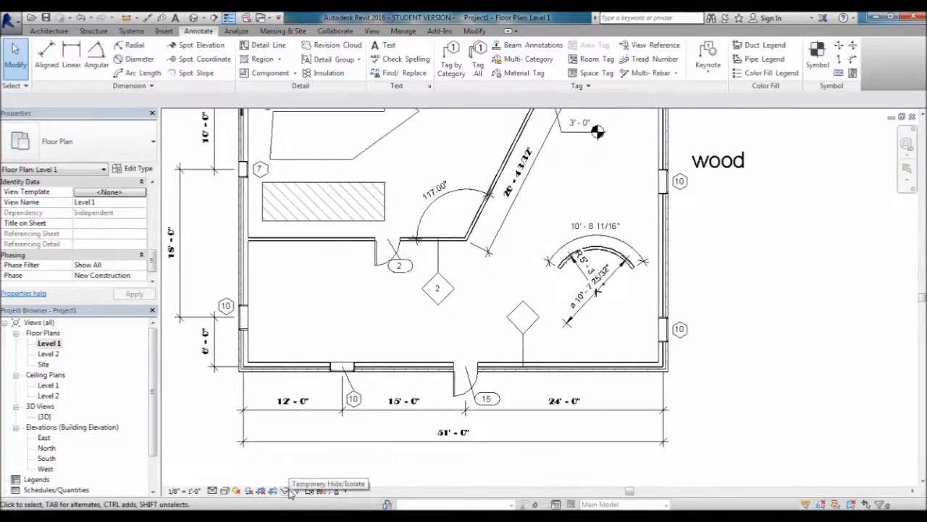
# Temporarily hide the horizontal interior partition wall in the Level 1 plan, and reset the temporary hide/isolate.
pyautogui.moveTo(382, 376); pyautogui.dragTo(400, 426, button='middle')
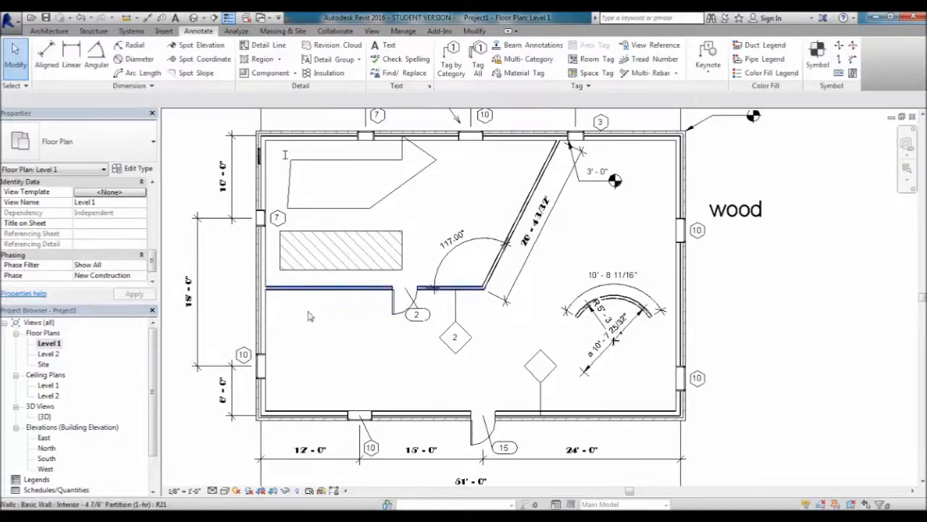
pyautogui.moveTo(346, 328); pyautogui.dragTo(391, 342, button='middle')
pyautogui.moveTo(374, 331); pyautogui.dragTo(388, 335, button='middle')
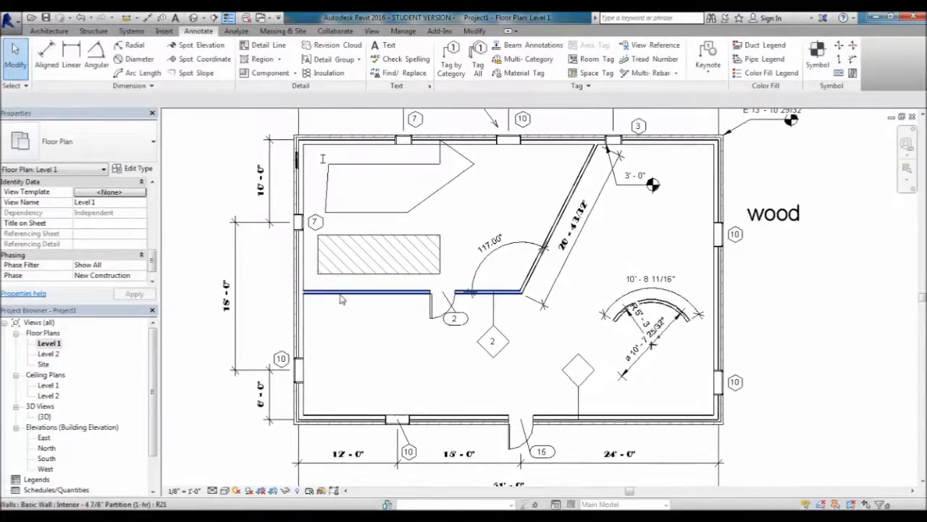
pyautogui.click(343, 292)
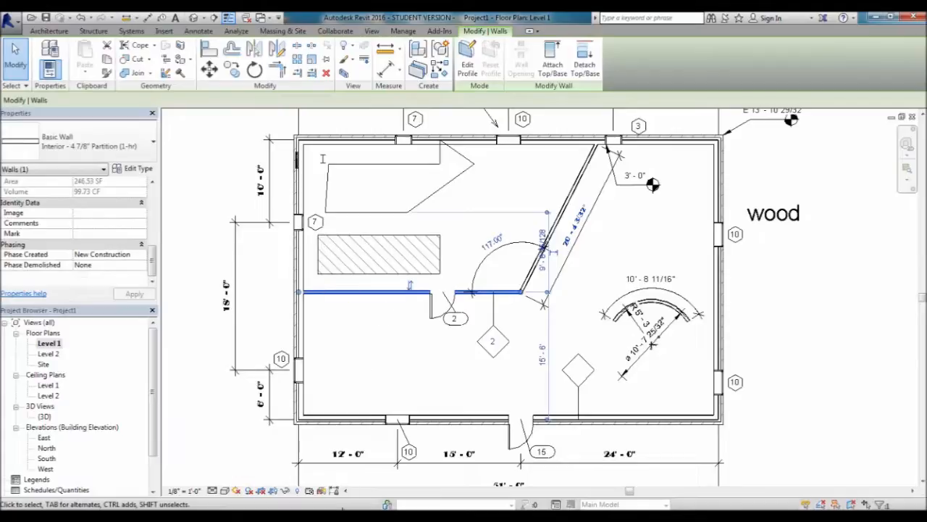
pyautogui.click(286, 491)
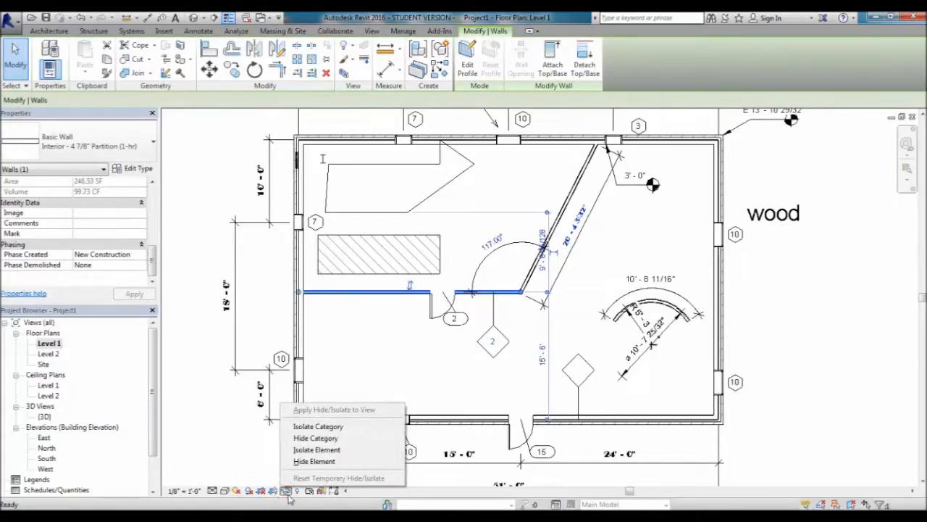
pyautogui.click(315, 462)
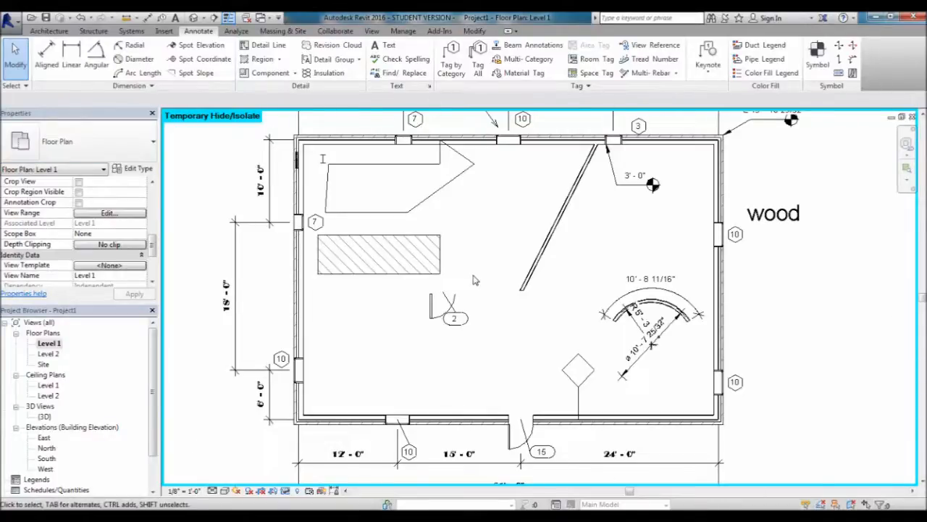
pyautogui.scroll(-2, 492, 304)
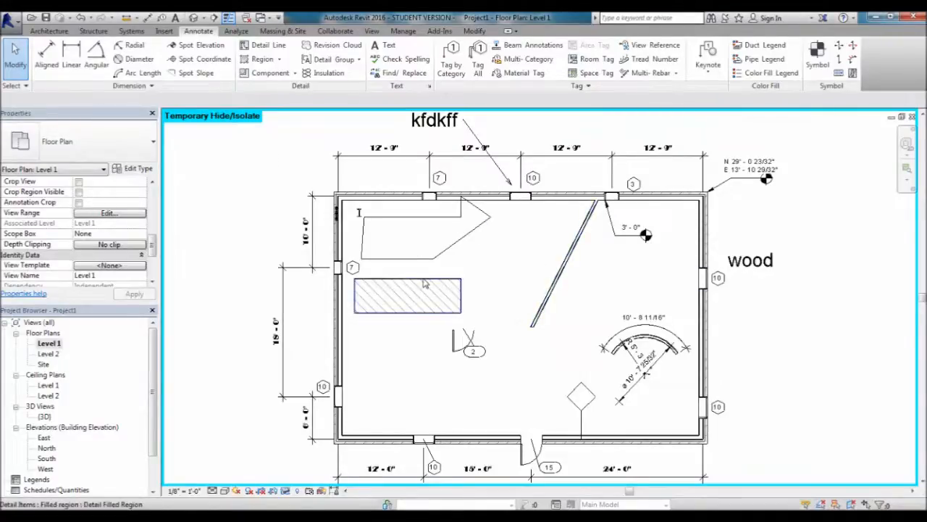
pyautogui.moveTo(531, 364); pyautogui.dragTo(478, 374, button='middle')
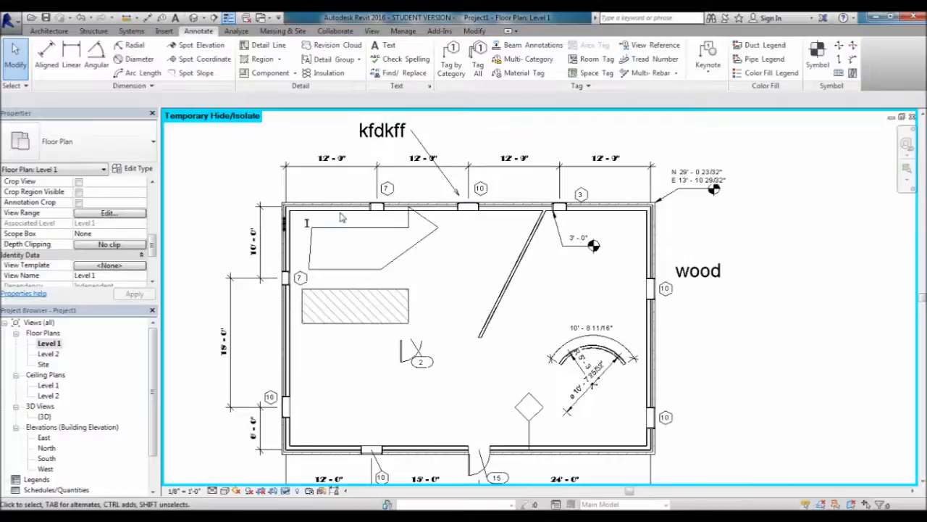
pyautogui.click(286, 491)
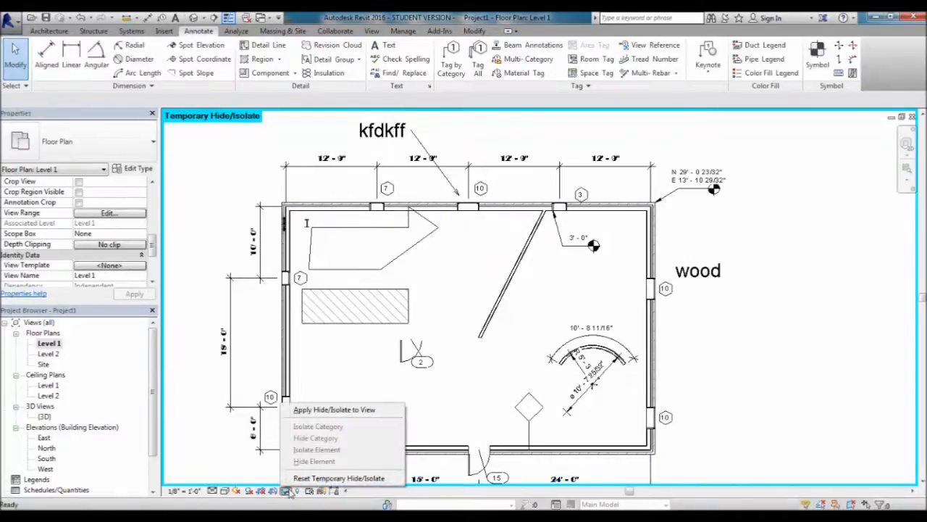
pyautogui.click(337, 479)
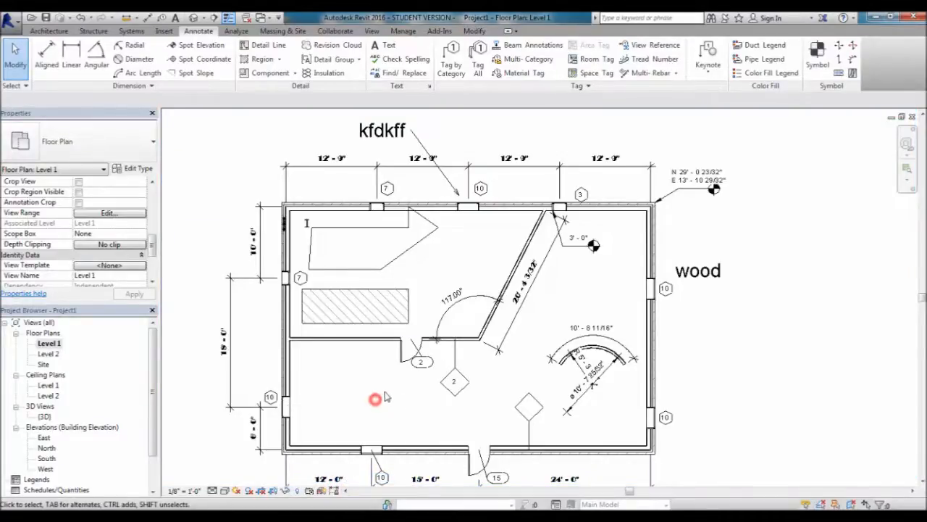
# Open the {3D} view and temporarily hide the front exterior brick wall that contains the door.
pyautogui.doubleClick(45, 417)
pyautogui.click(327, 418)
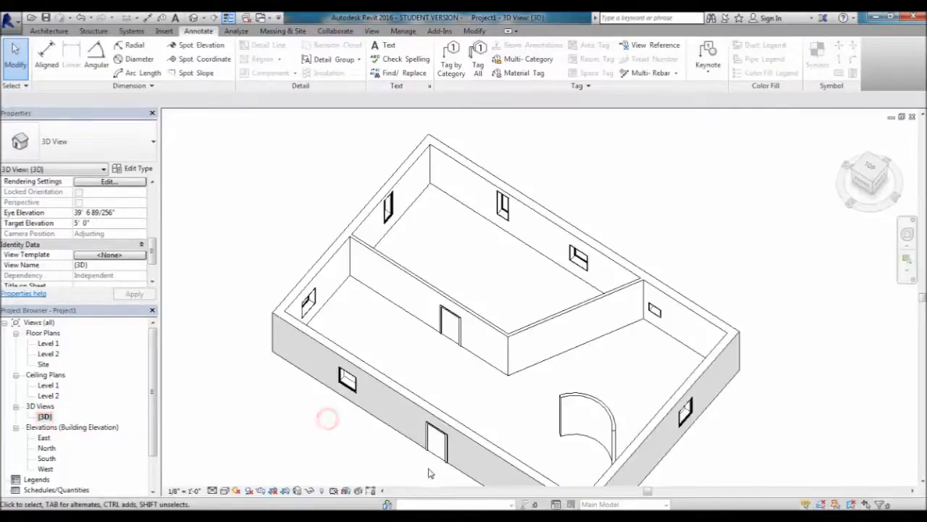
pyautogui.keyDown('shift'); pyautogui.moveTo(424, 456); pyautogui.dragTo(447, 408, button='middle'); pyautogui.keyUp('shift')
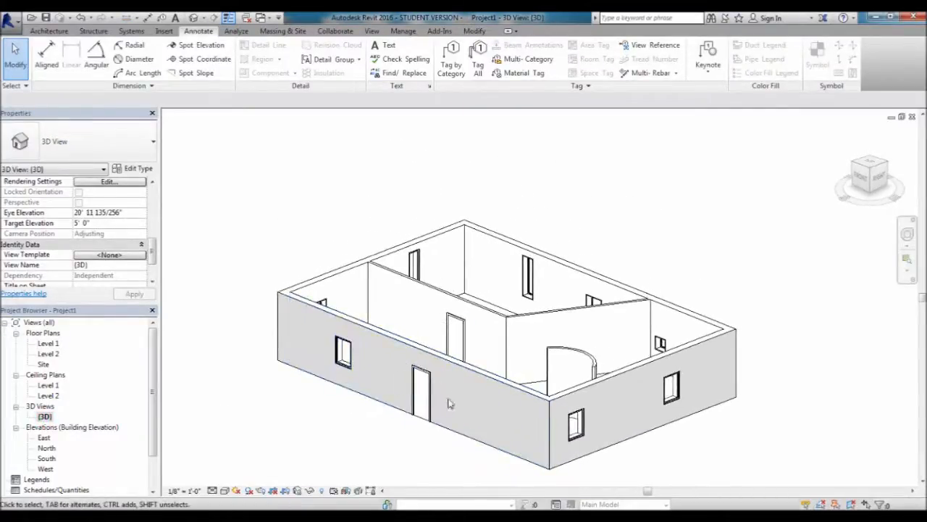
pyautogui.scroll(-1, 452, 386)
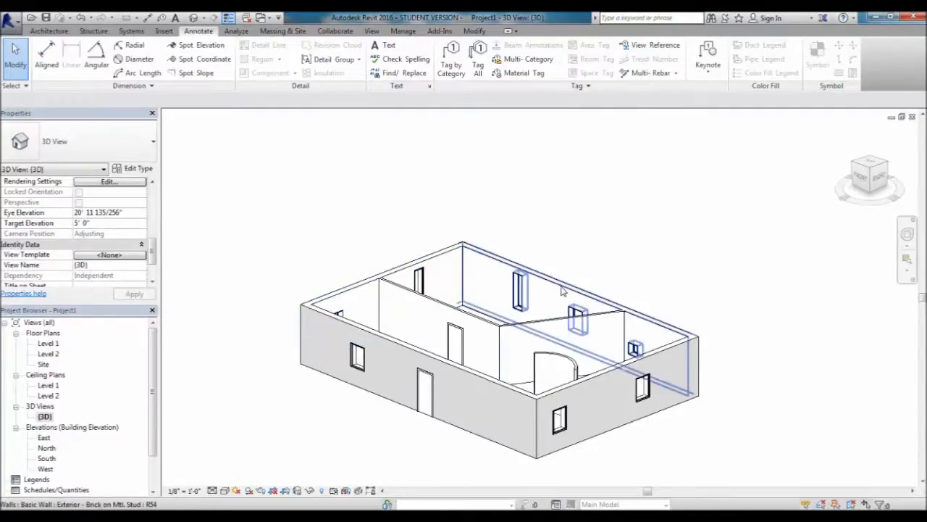
pyautogui.scroll(3, 446, 482)
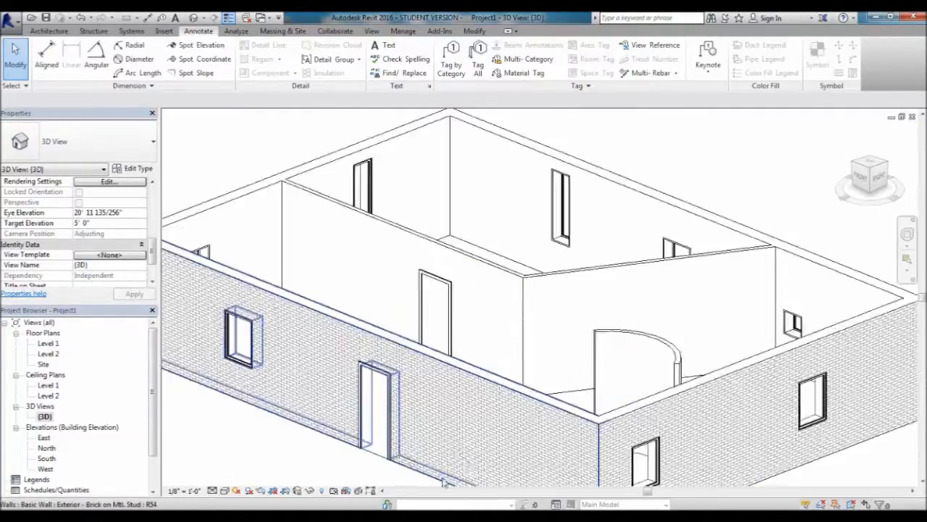
pyautogui.click(500, 403)
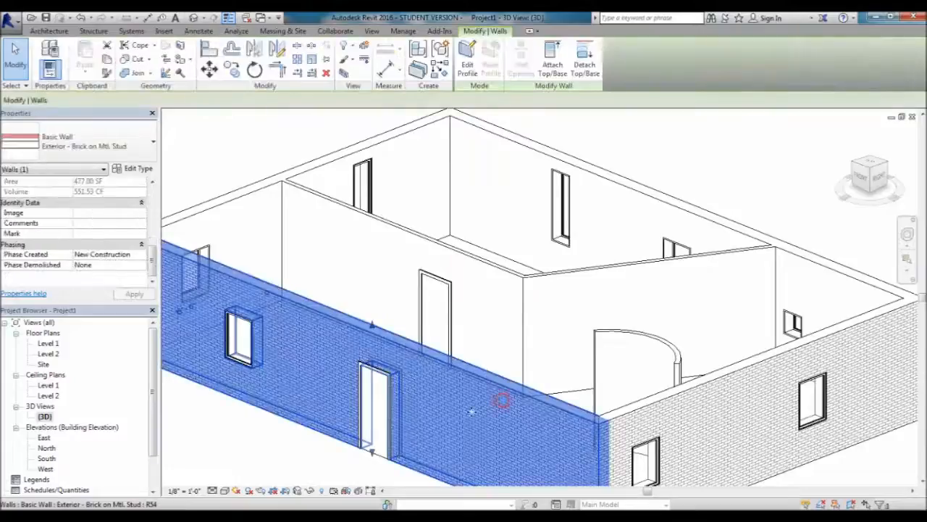
pyautogui.click(311, 487)
pyautogui.click(309, 491)
pyautogui.click(330, 356)
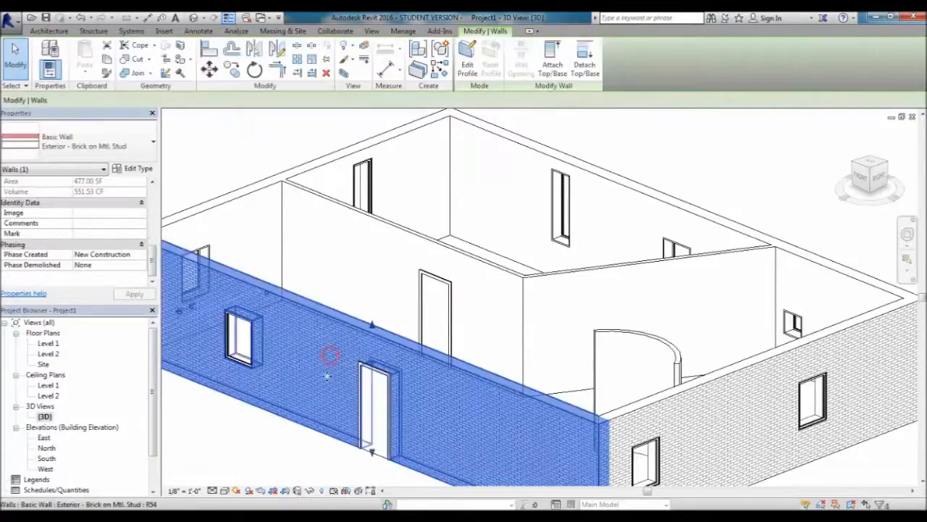
pyautogui.click(309, 491)
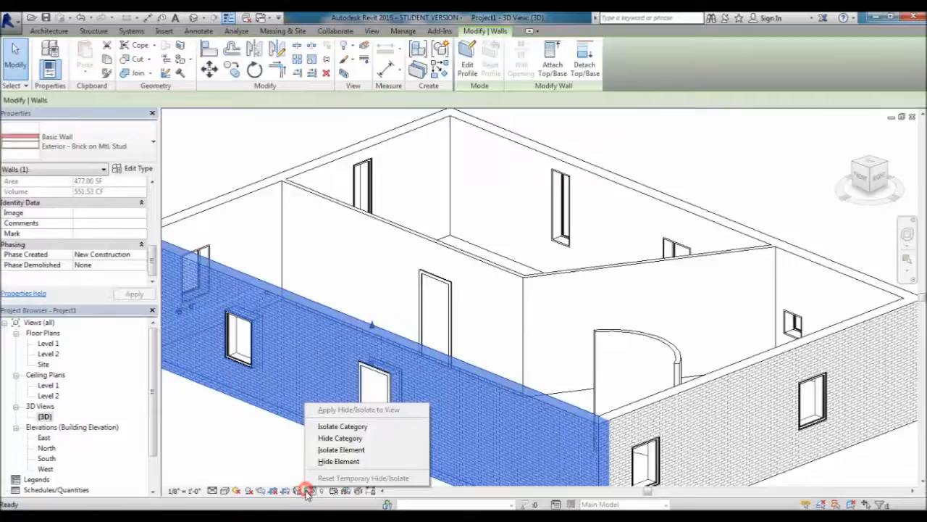
pyautogui.click(335, 462)
pyautogui.click(290, 438)
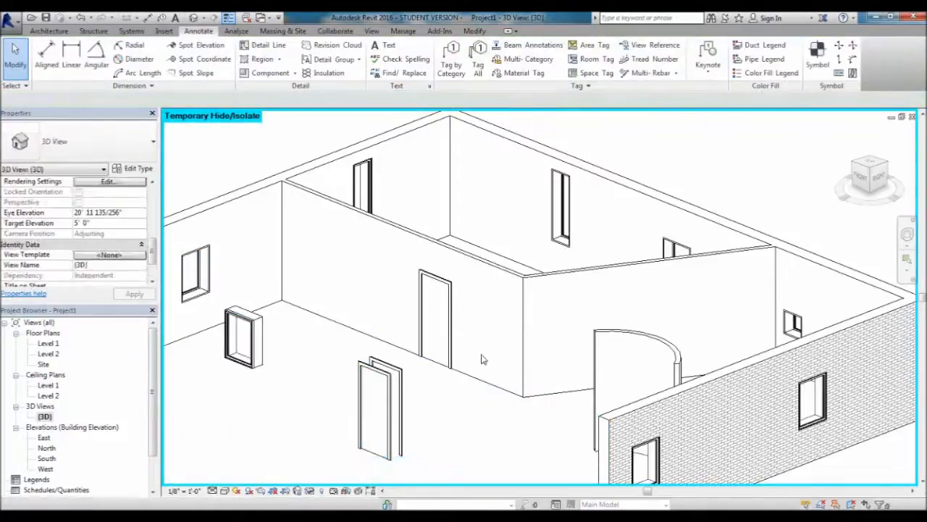
pyautogui.scroll(-3, 461, 449)
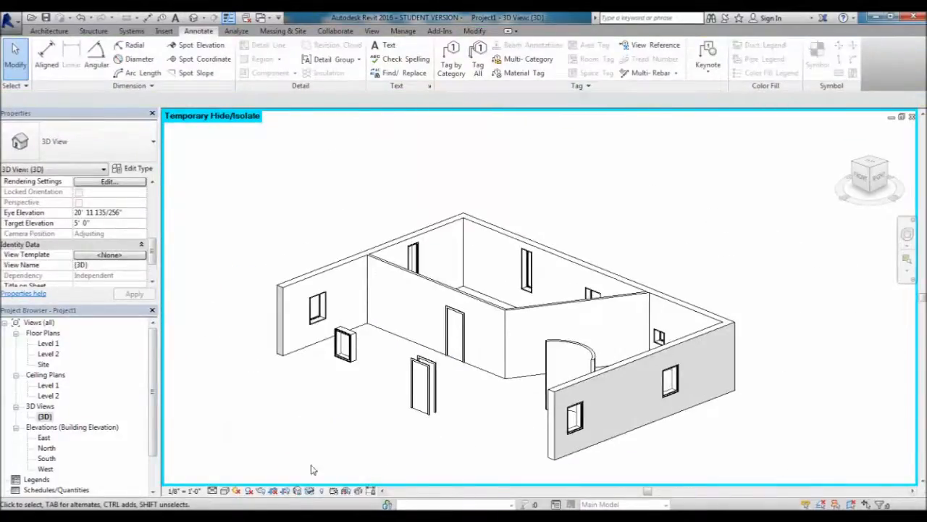
# Reset the temporary hide/isolate in the {3D} view to bring back the front exterior wall.
pyautogui.click(308, 490)
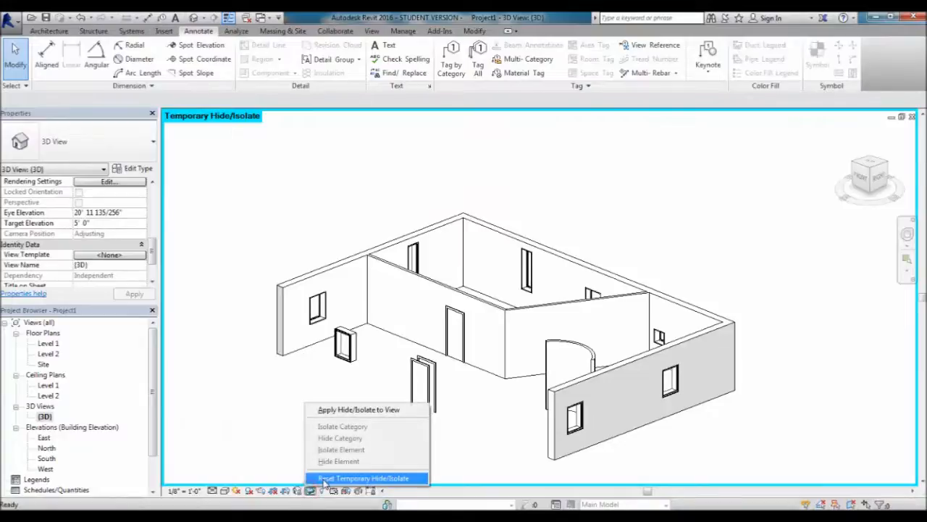
pyautogui.click(323, 479)
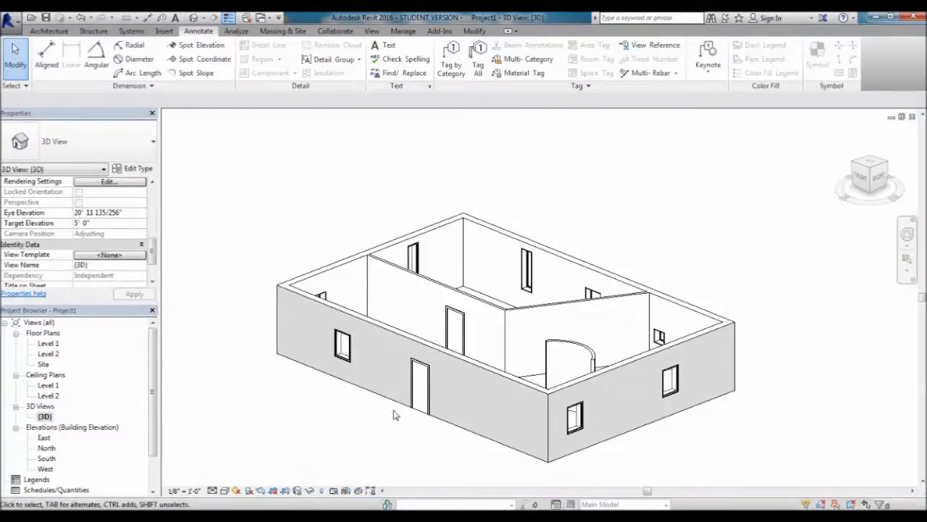
pyautogui.click(370, 422)
# Return to the Level 1 floor plan and turn on Reveal Hidden Elements.
pyautogui.doubleClick(48, 344)
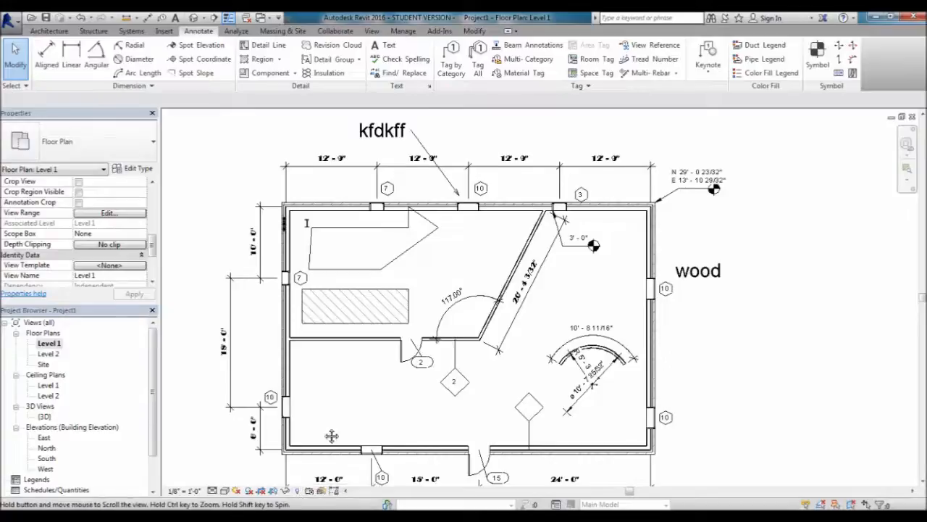
pyautogui.moveTo(325, 437); pyautogui.dragTo(310, 380, button='middle')
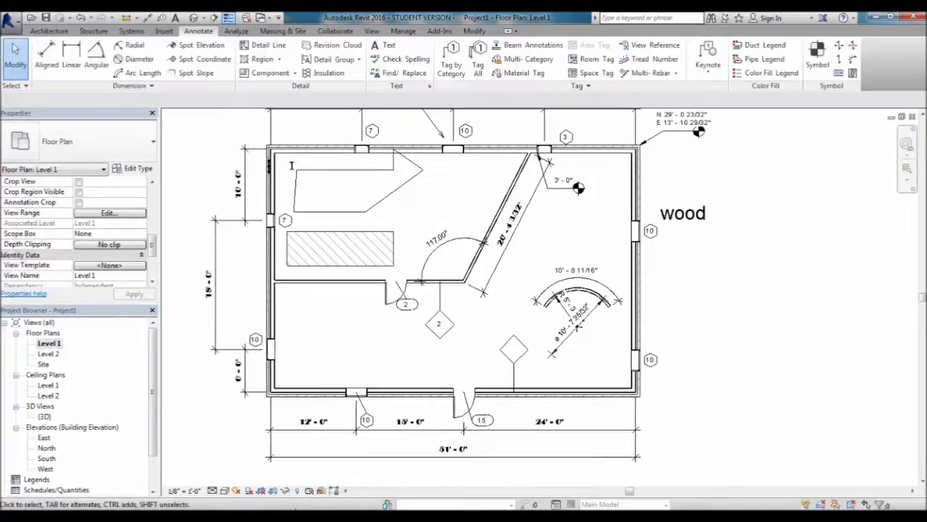
pyautogui.click(295, 494)
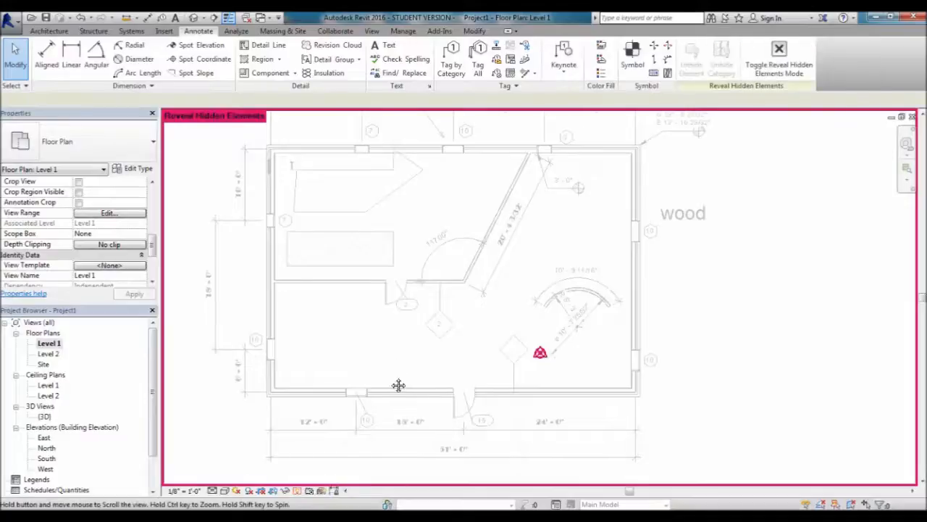
pyautogui.moveTo(396, 379); pyautogui.dragTo(410, 392, button='middle')
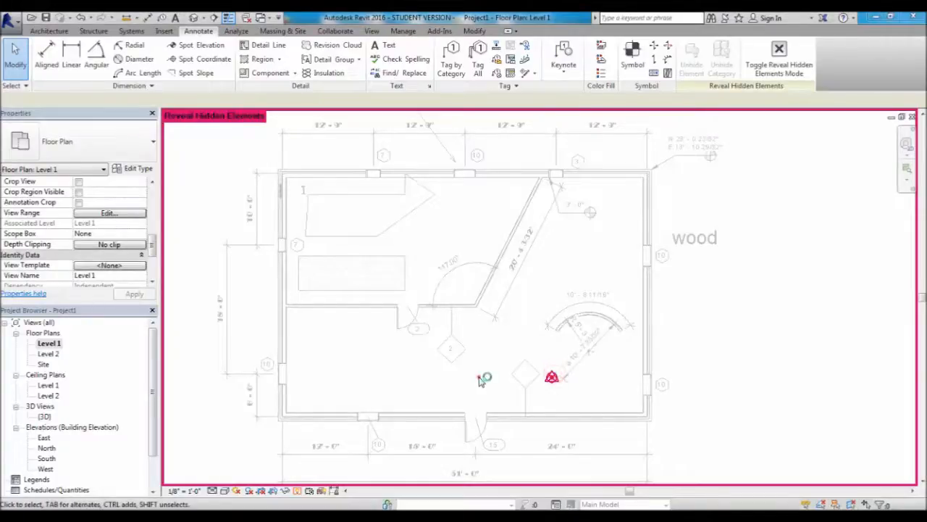
# Select the hidden Project Base Point, look at its Unhide in View option without applying it, and turn off Reveal Hidden Elements.
pyautogui.click(552, 378)
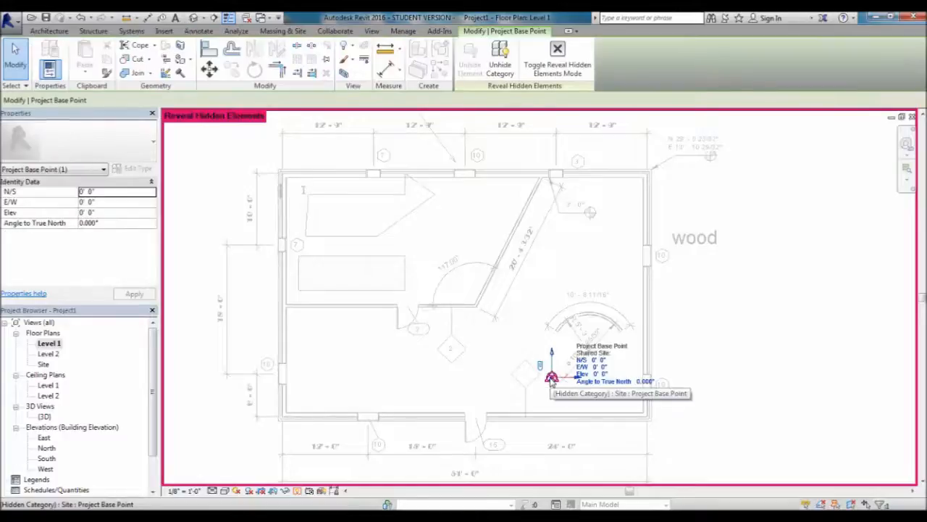
pyautogui.rightClick(551, 377)
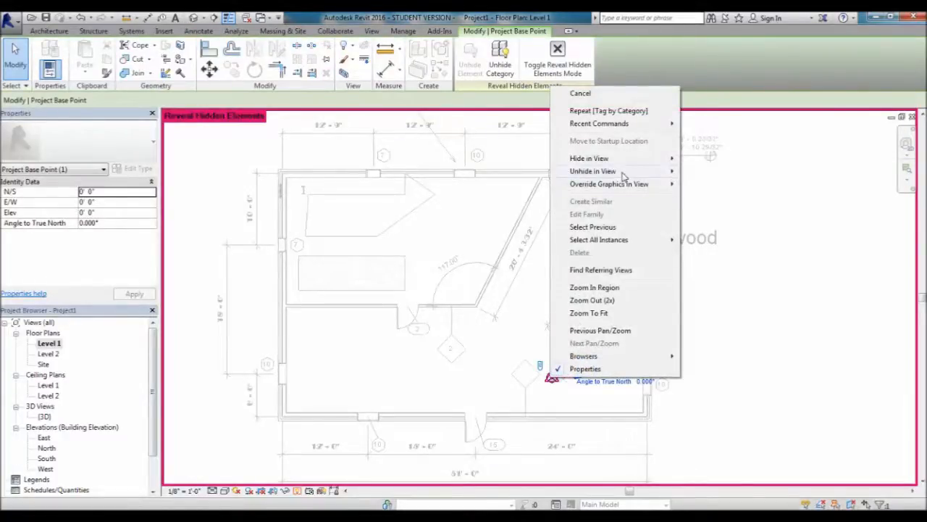
pyautogui.moveTo(623, 176)
pyautogui.click(438, 347)
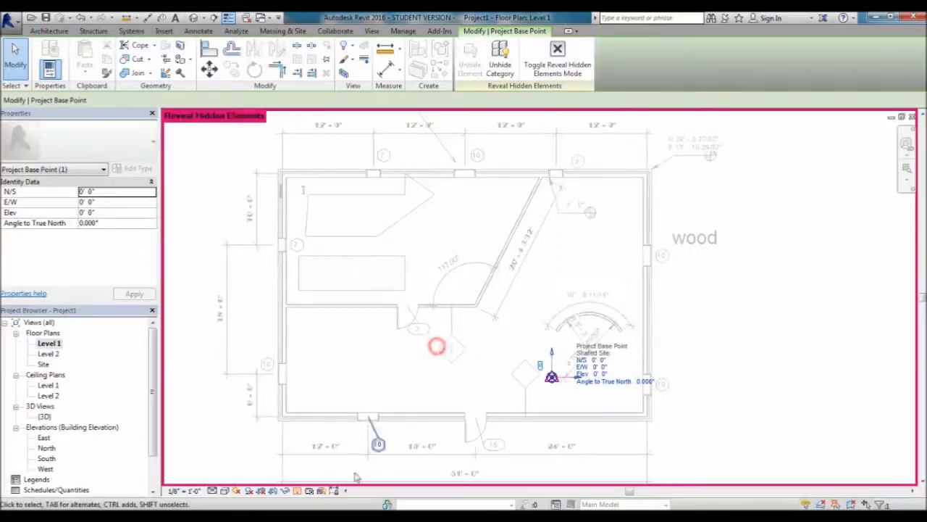
pyautogui.click(298, 492)
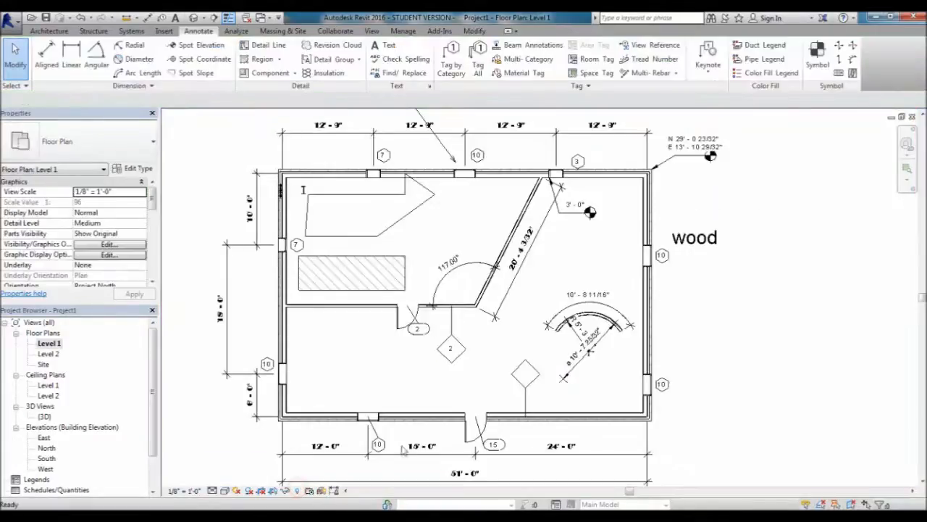
pyautogui.click(589, 377)
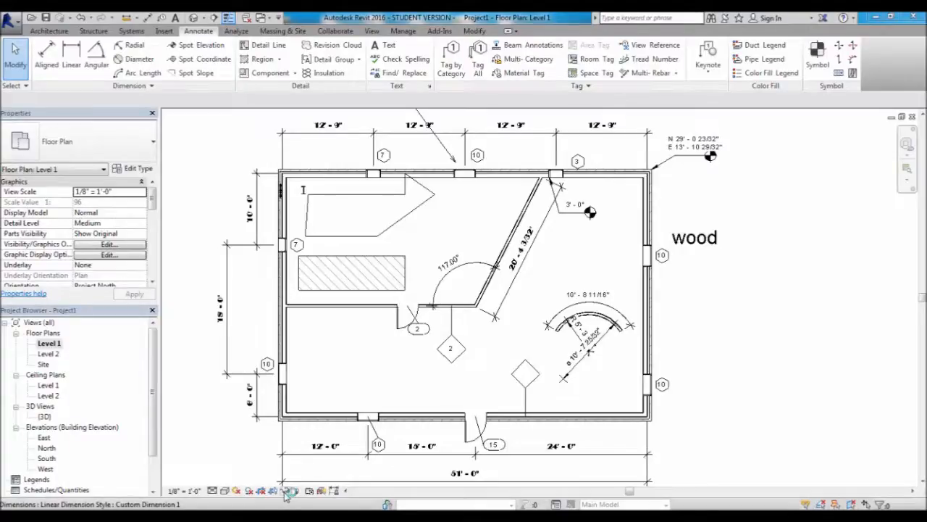
pyautogui.click(369, 364)
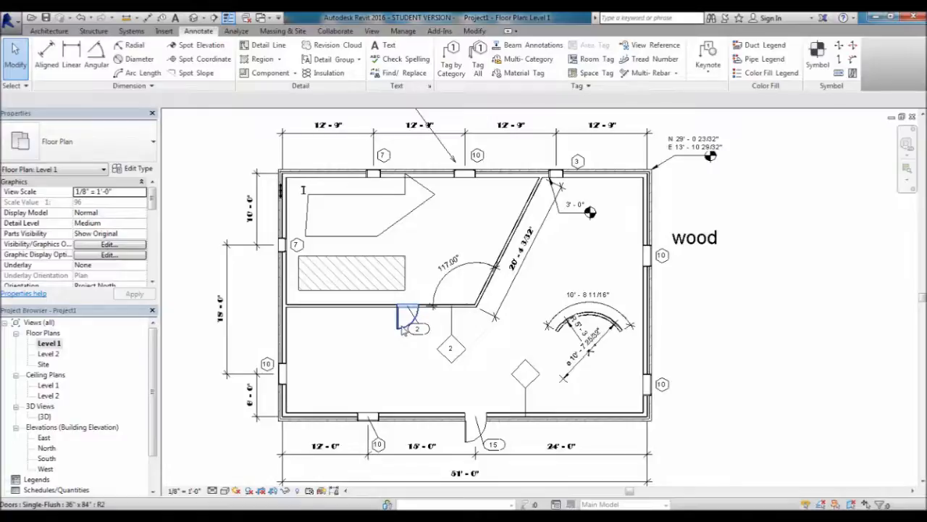
pyautogui.click(395, 333)
pyautogui.click(368, 336)
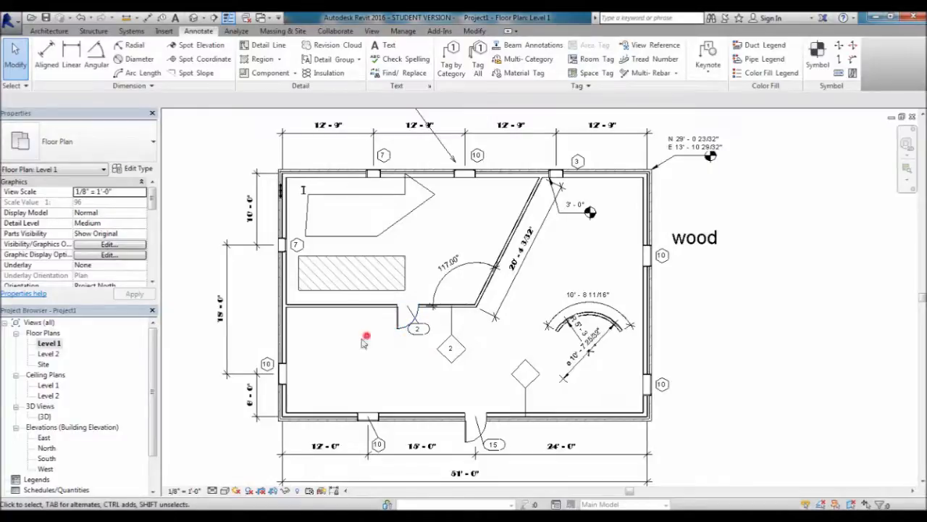
pyautogui.click(327, 375)
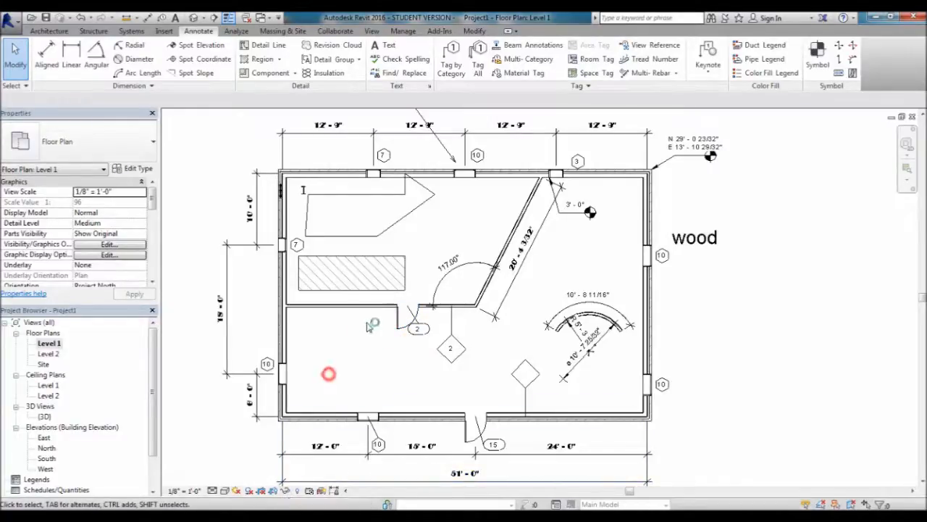
pyautogui.click(286, 490)
pyautogui.click(340, 384)
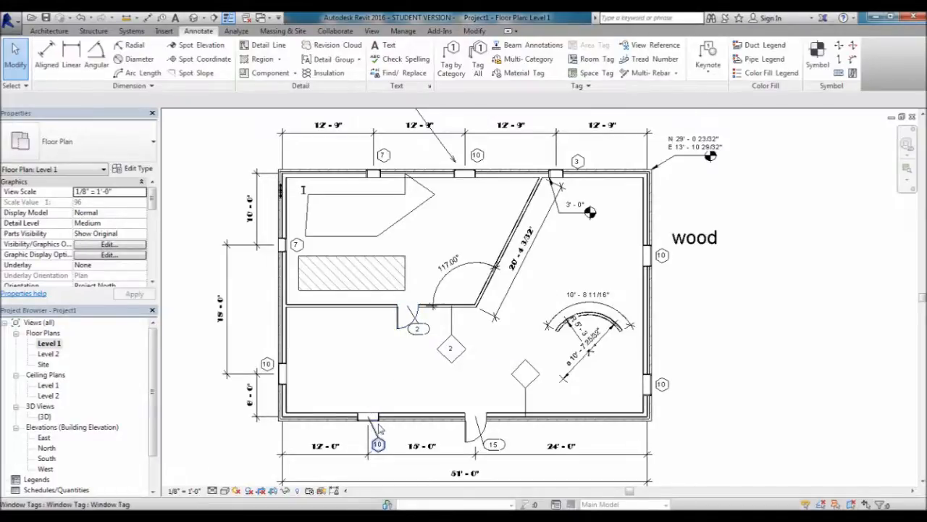
pyautogui.click(398, 390)
pyautogui.click(365, 360)
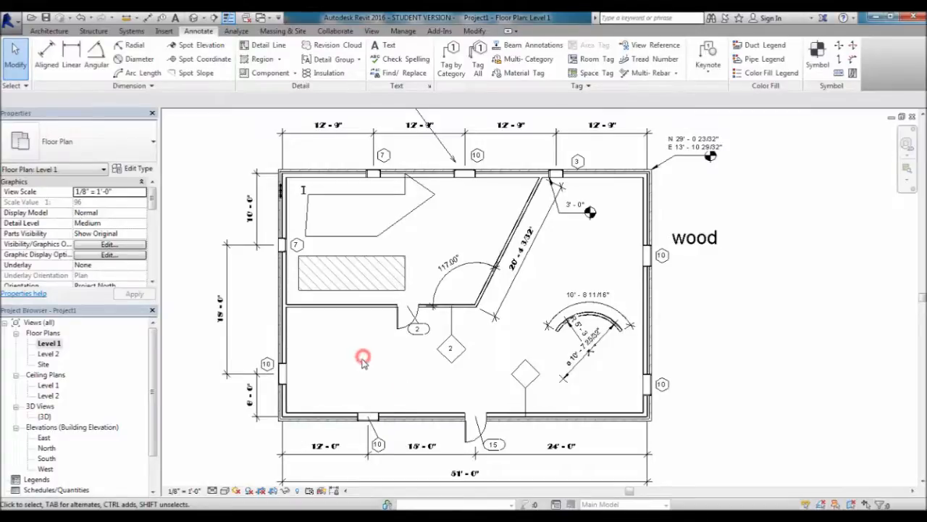
# Hide the horizontal interior partition wall that holds the door in the Level 1 plan, as an element.
pyautogui.click(364, 308)
pyautogui.scroll(4, 378, 356)
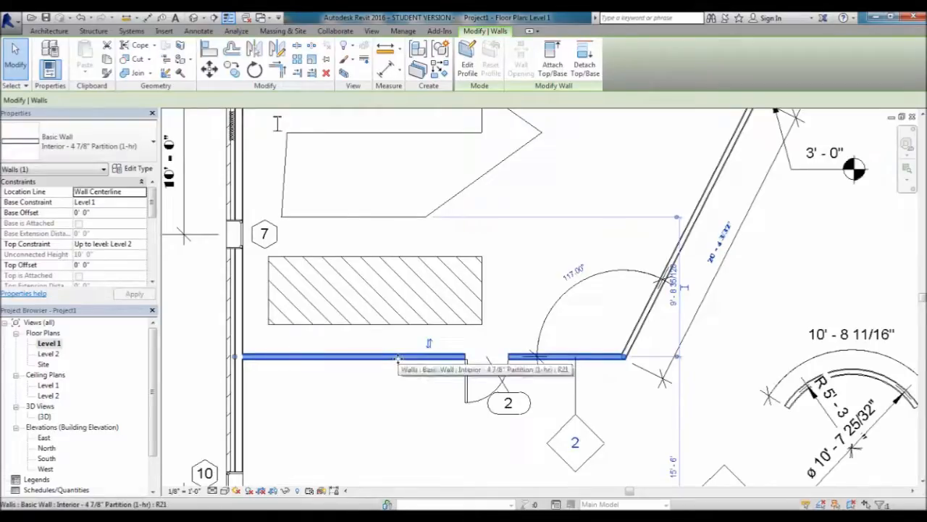
pyautogui.rightClick(397, 358)
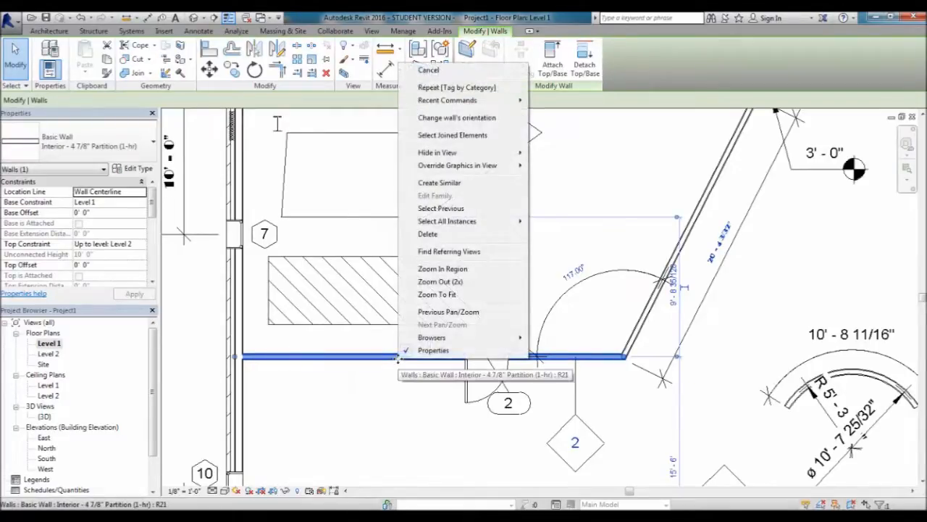
pyautogui.moveTo(472, 157)
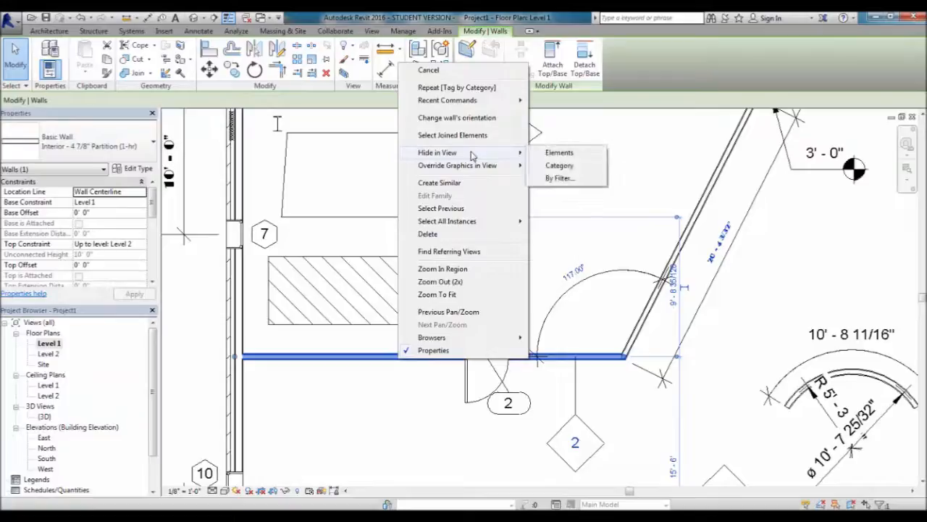
pyautogui.click(554, 153)
pyautogui.click(389, 380)
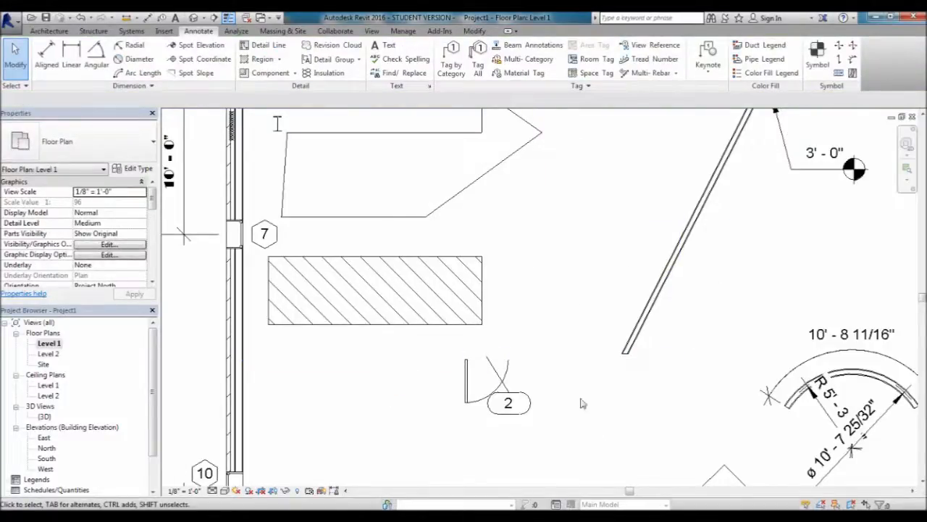
pyautogui.click(569, 358)
pyautogui.scroll(-4, 509, 294)
pyautogui.moveTo(420, 390); pyautogui.dragTo(420, 394, button='middle')
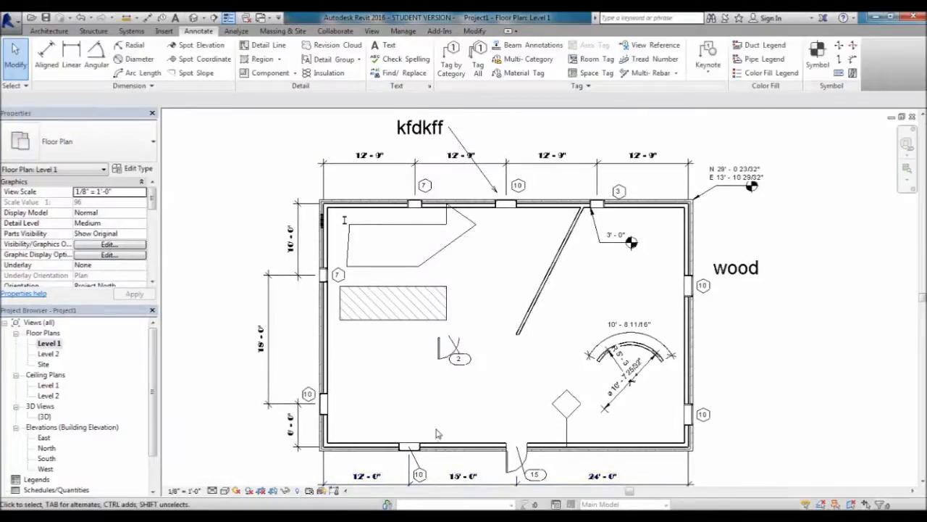
pyautogui.scroll(2, 472, 341)
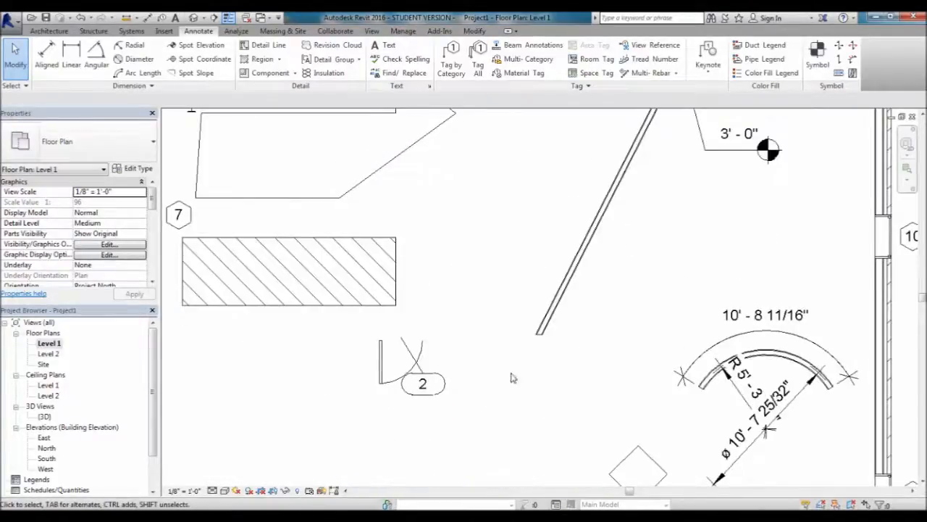
pyautogui.scroll(-1, 481, 354)
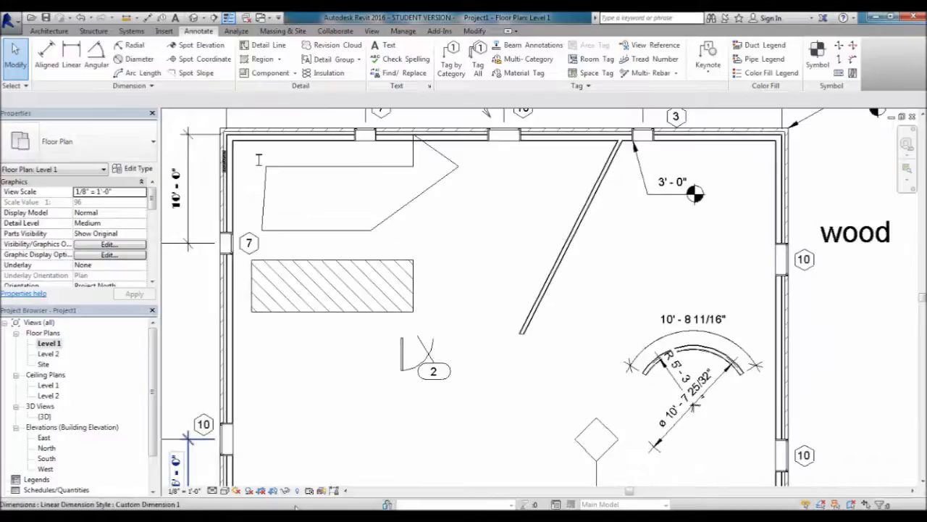
pyautogui.click(317, 345)
pyautogui.click(375, 330)
pyautogui.click(359, 351)
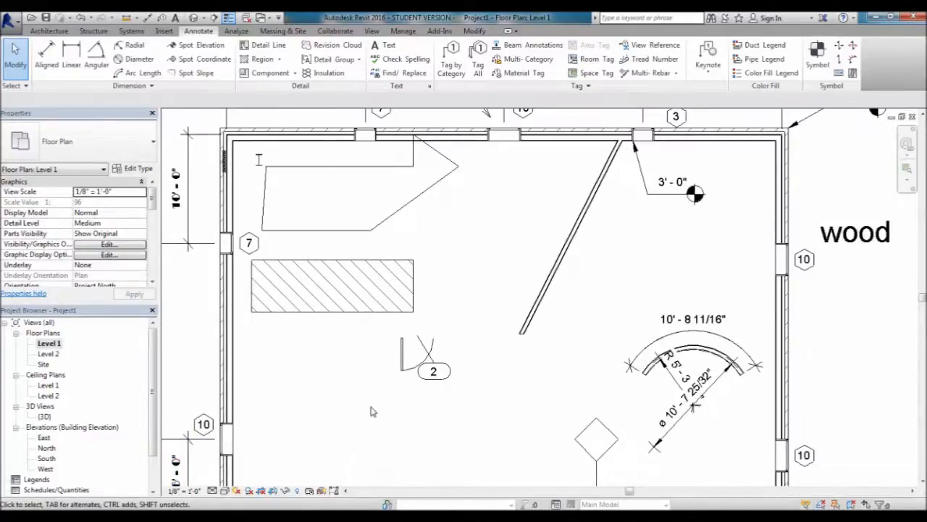
# In Reveal Hidden Elements mode, unhide the horizontal interior partition wall as an element and exit the mode.
pyautogui.click(297, 491)
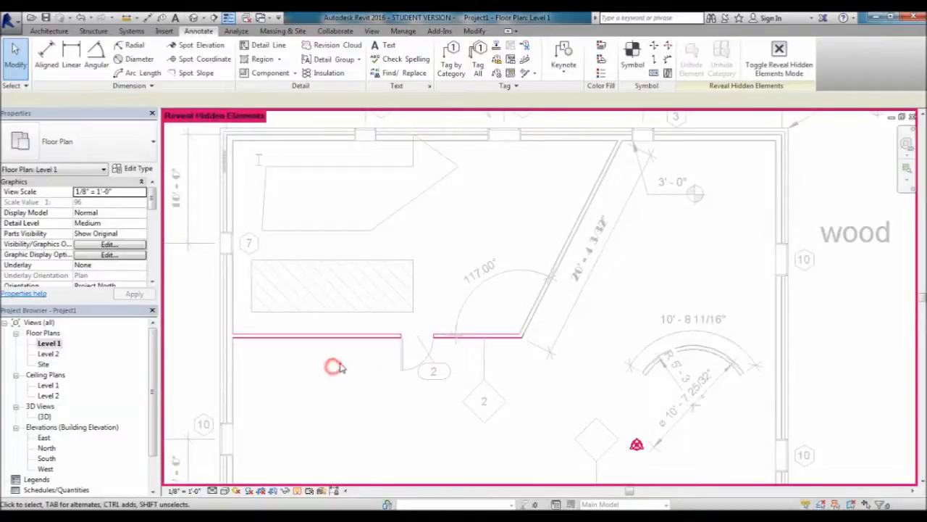
pyautogui.click(370, 338)
pyautogui.rightClick(376, 334)
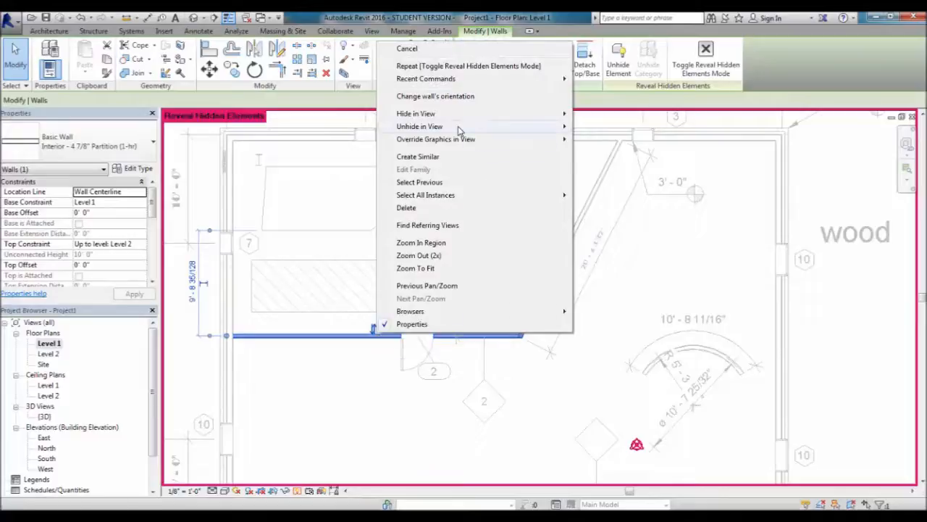
pyautogui.moveTo(457, 129)
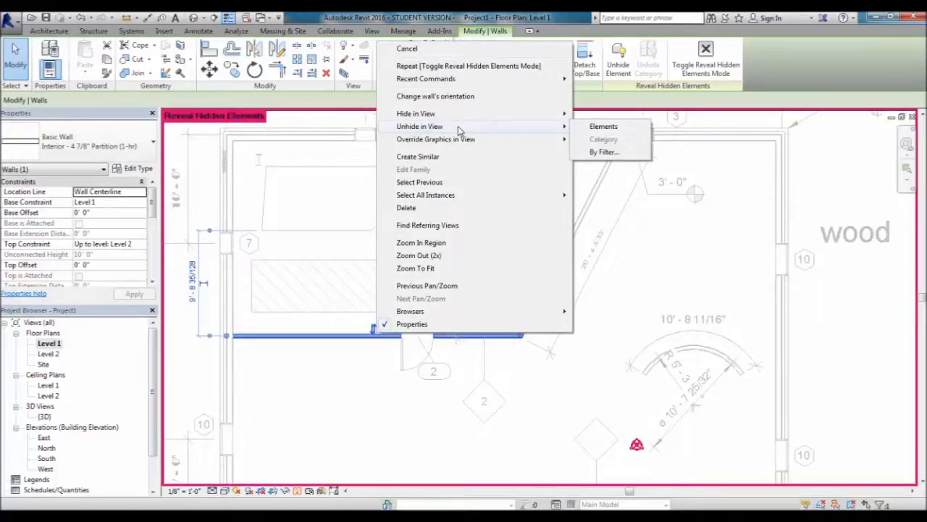
pyautogui.click(600, 127)
pyautogui.click(337, 360)
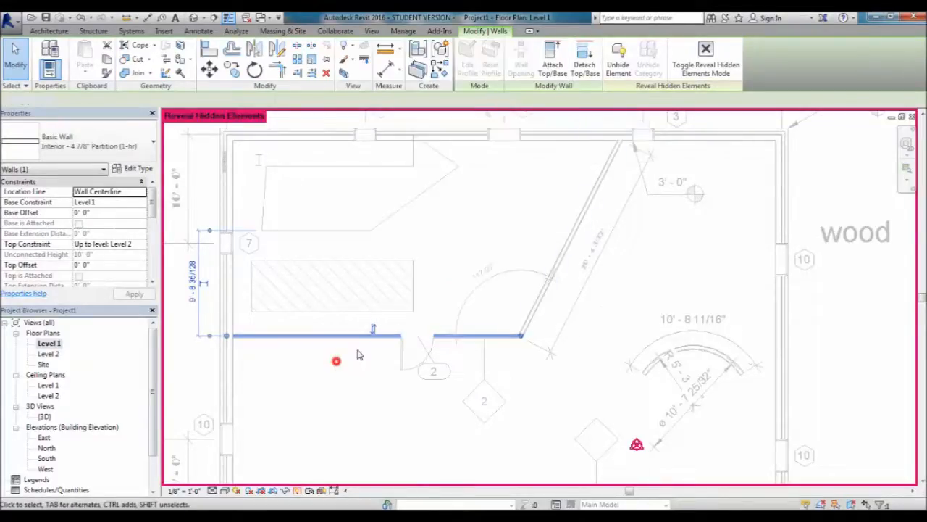
pyautogui.click(296, 490)
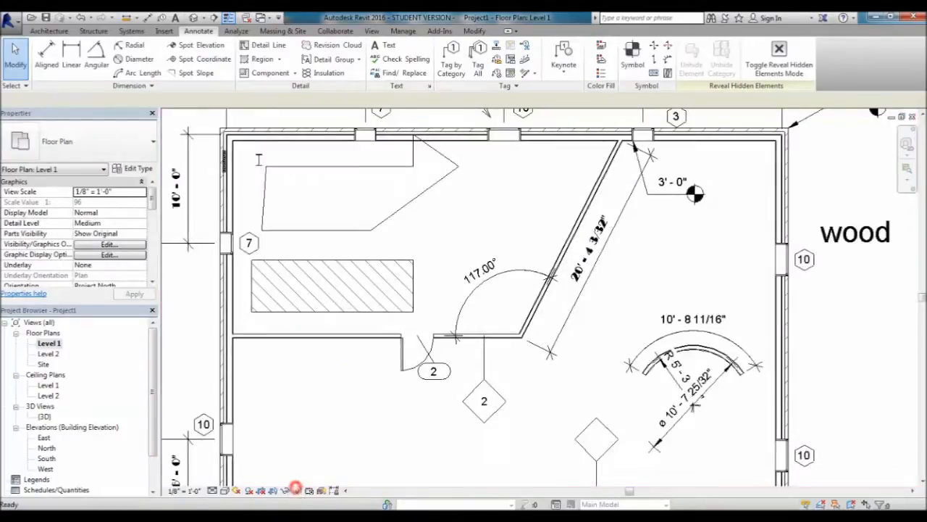
pyautogui.click(329, 395)
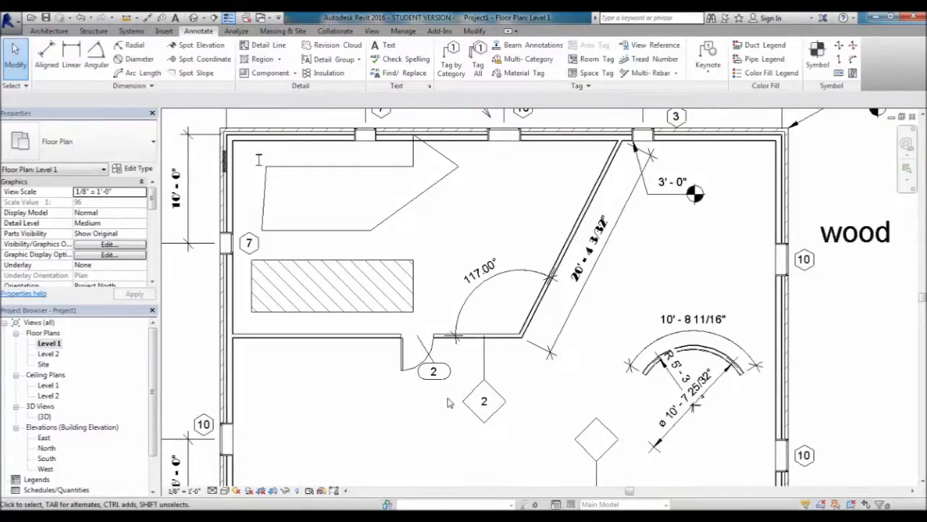
# Open the Level 1 plan's Graphic Display Options and look through the model display styles, keeping Hidden Line.
pyautogui.scroll(-2, 516, 362)
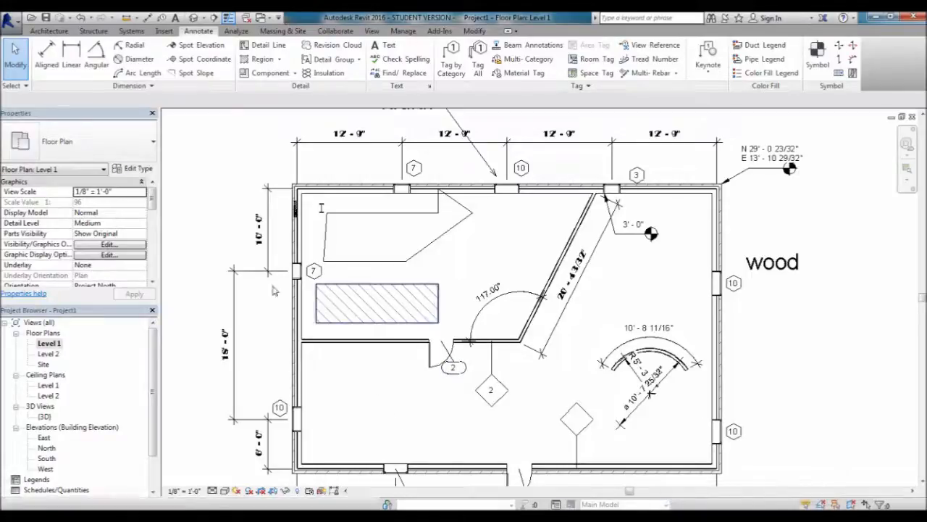
pyautogui.click(190, 155)
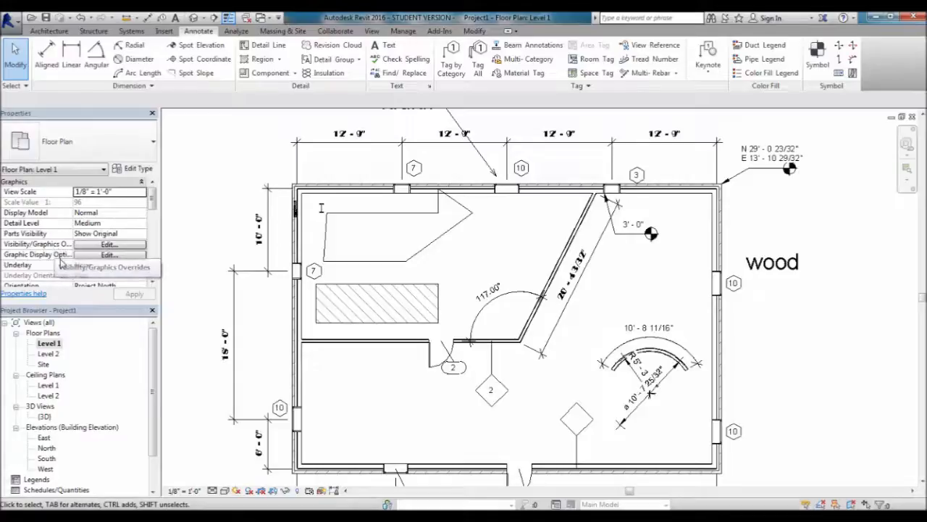
pyautogui.click(113, 255)
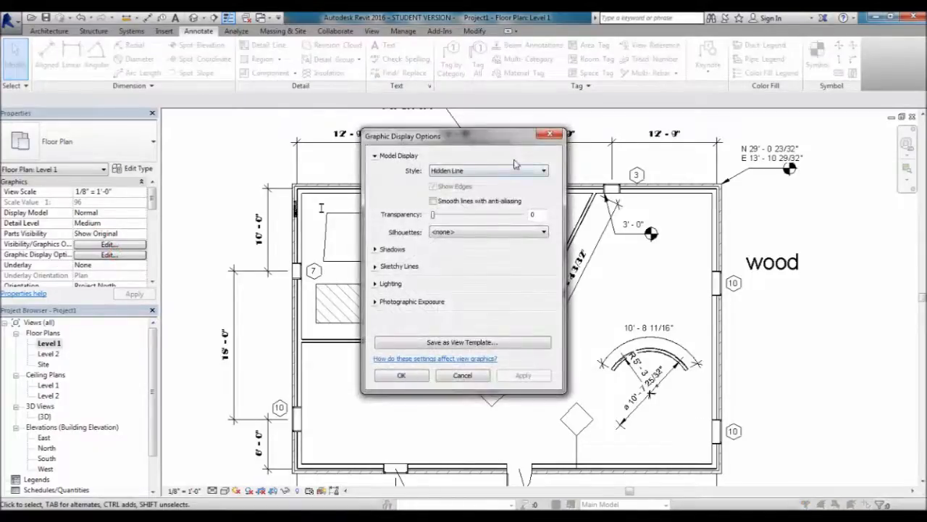
pyautogui.click(484, 172)
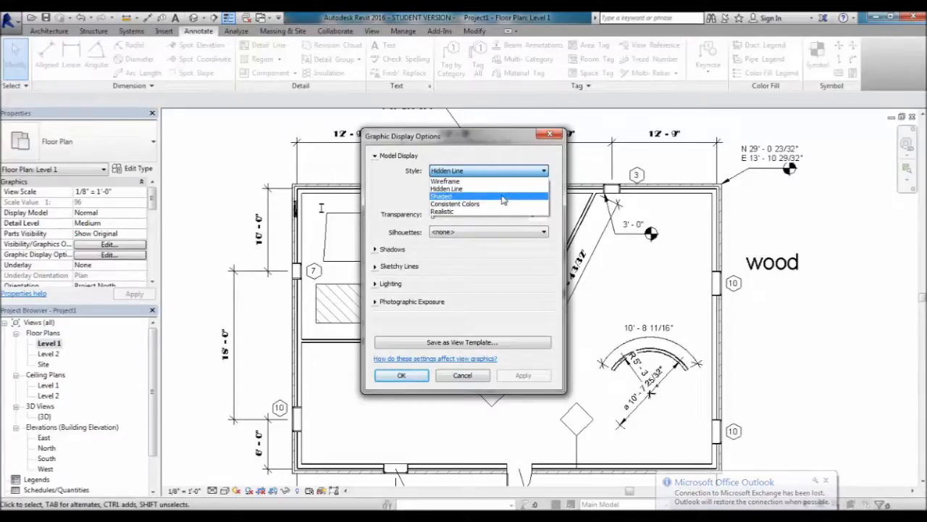
pyautogui.click(407, 185)
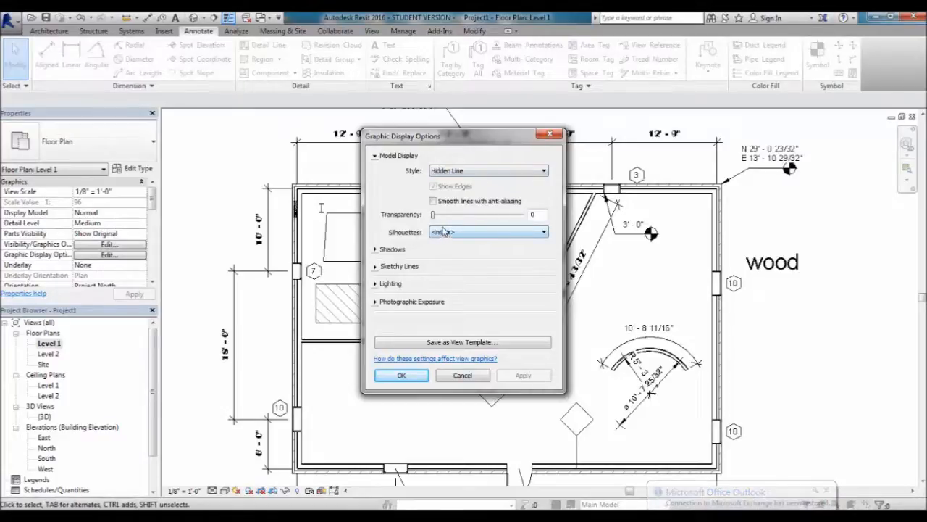
# Examine the Shadows, Lighting, Photographic Exposure and Sketchy Lines groups of the Graphic Display Options and close the dialog without changes.
pyautogui.click(374, 249)
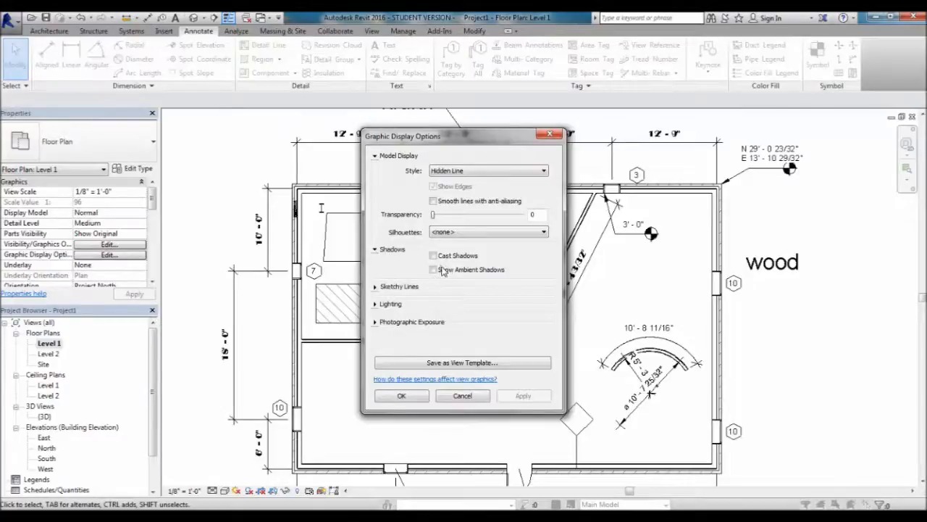
pyautogui.click(374, 305)
pyautogui.click(374, 304)
pyautogui.click(375, 322)
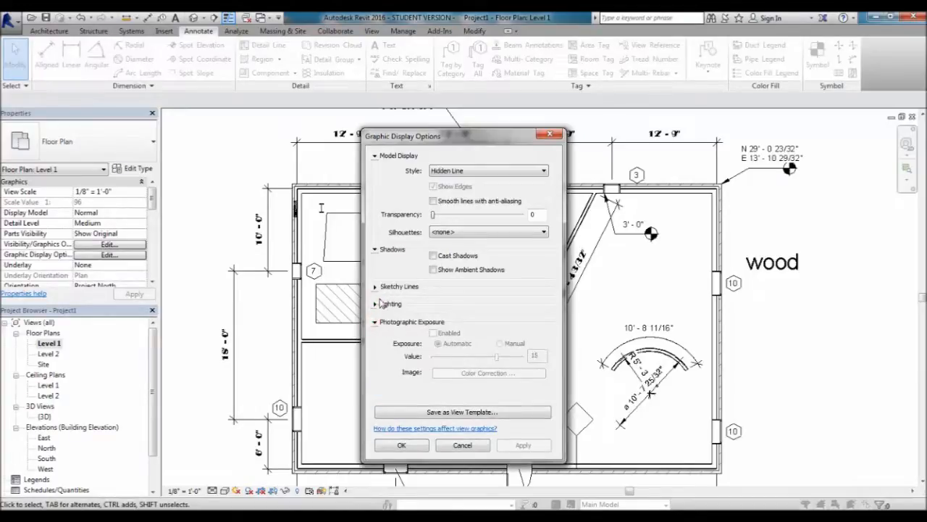
pyautogui.click(376, 286)
pyautogui.click(377, 285)
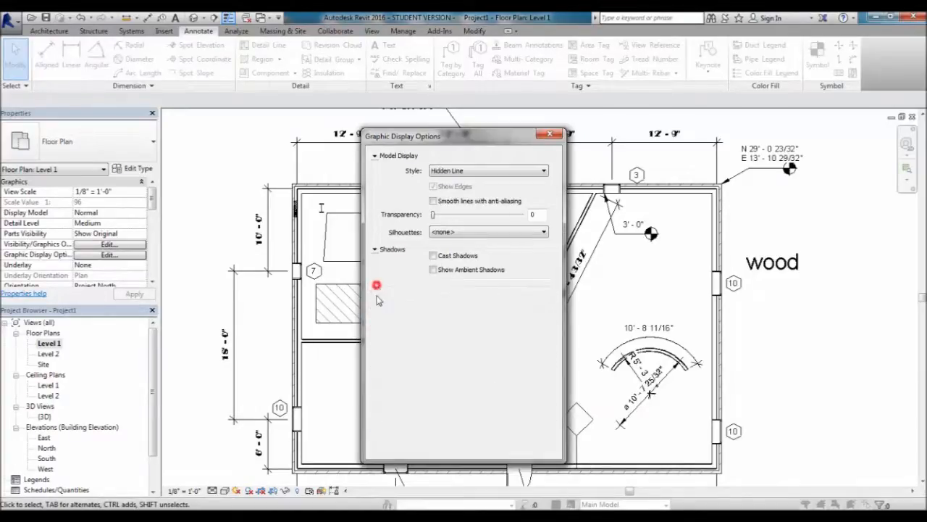
pyautogui.click(374, 322)
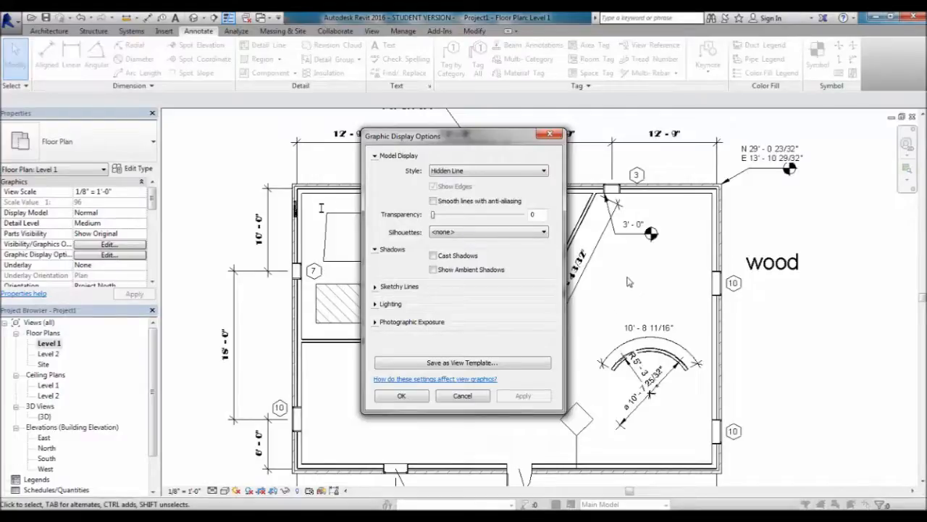
pyautogui.click(402, 396)
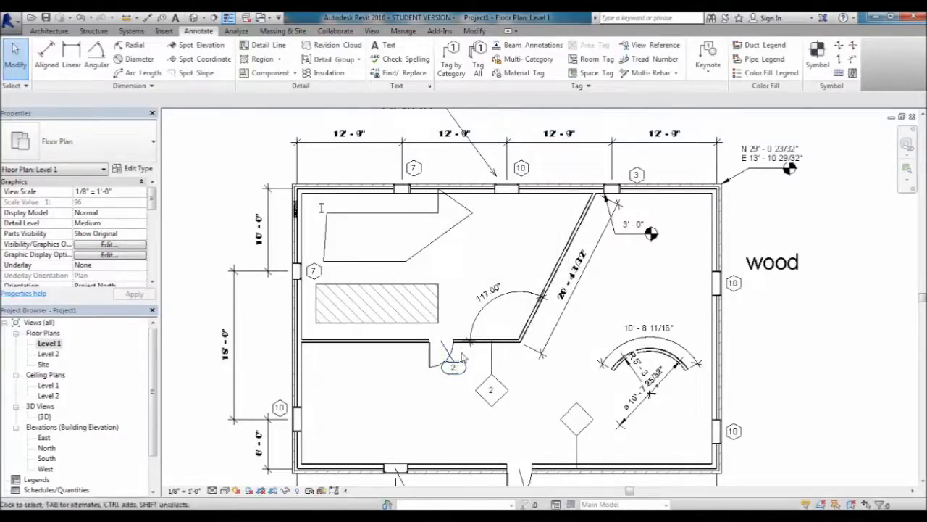
# Open the Level 1 plan's Visibility/Graphic Overrides and review the annotation, analytical, imported and filter settings, ending at the model categories.
pyautogui.moveTo(432, 391); pyautogui.dragTo(425, 380, button='middle')
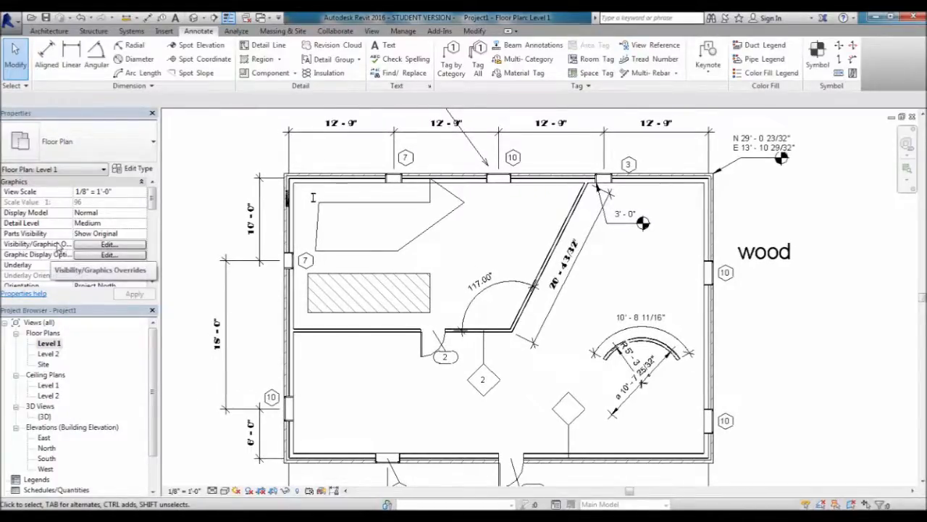
pyautogui.click(98, 247)
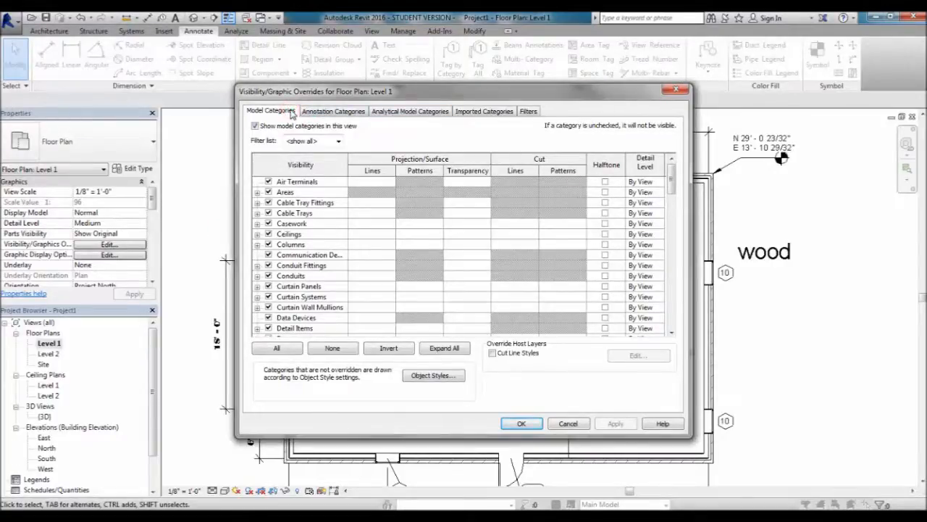
pyautogui.click(351, 113)
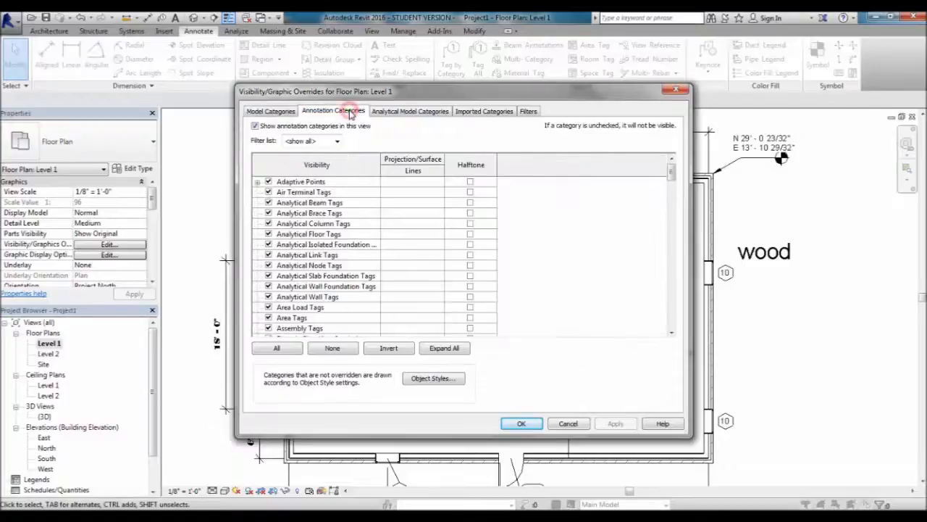
pyautogui.click(408, 112)
pyautogui.click(490, 110)
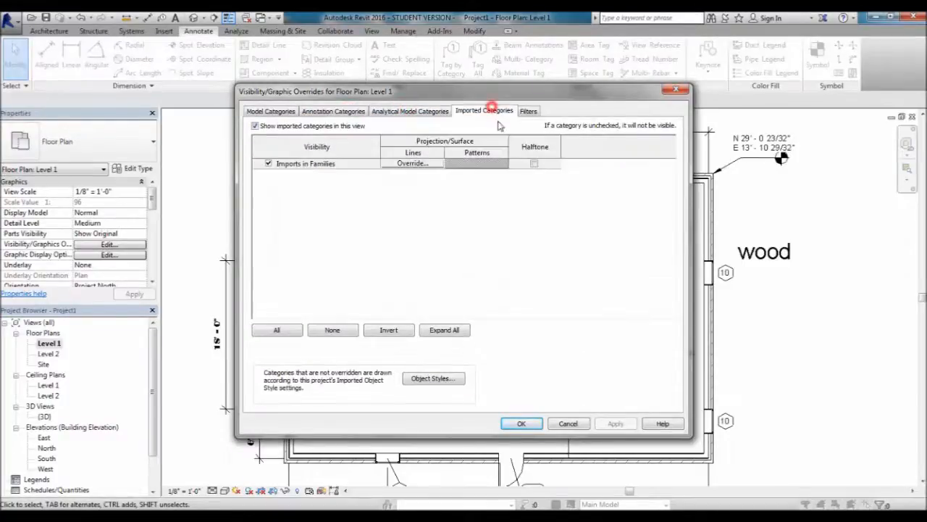
pyautogui.click(529, 112)
pyautogui.click(287, 112)
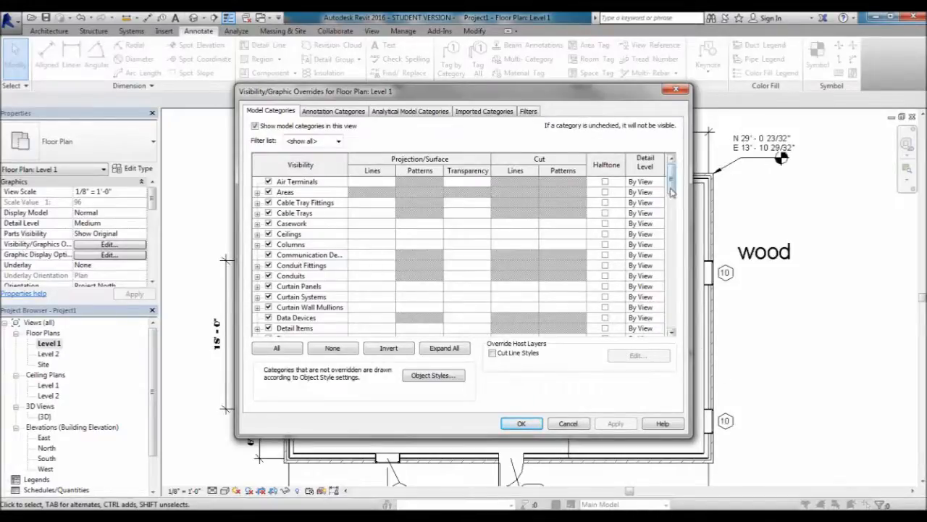
# Turn off the visibility of the Doors model category in the Level 1 plan's overrides.
pyautogui.scroll(-3, 673, 194)
pyautogui.scroll(3, 678, 207)
pyautogui.click(313, 246)
pyautogui.scroll(-3, 330, 269)
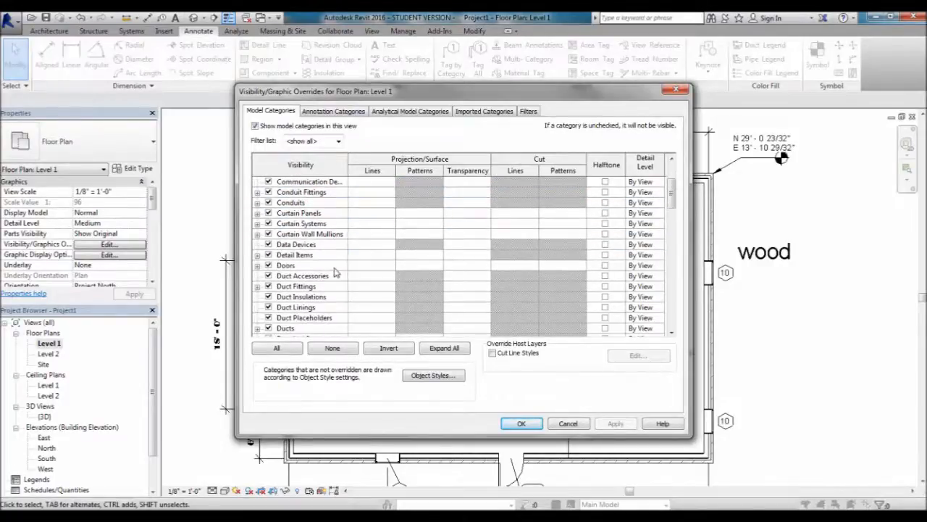
pyautogui.click(268, 265)
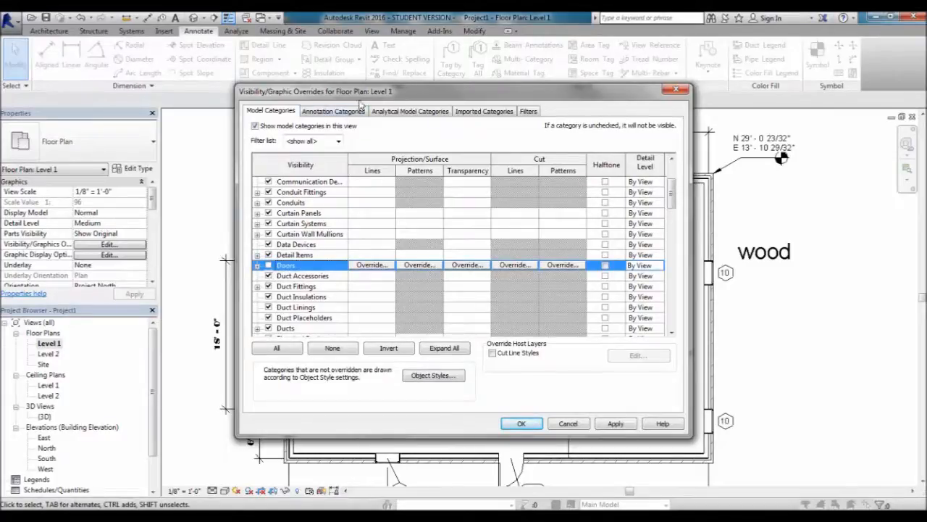
# Apply the hidden Doors category to the Level 1 plan, check the drawing, and make the Doors category visible again.
pyautogui.click(616, 424)
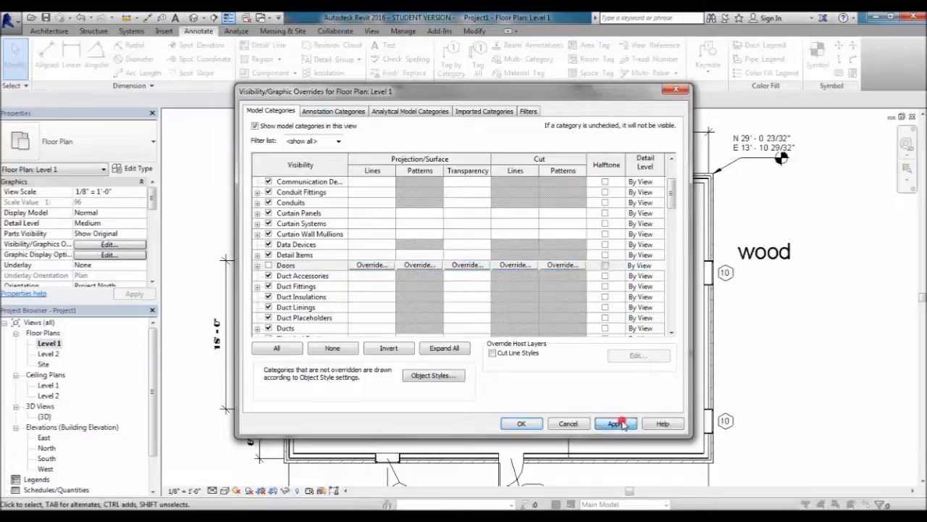
pyautogui.moveTo(397, 100); pyautogui.dragTo(48, 74)
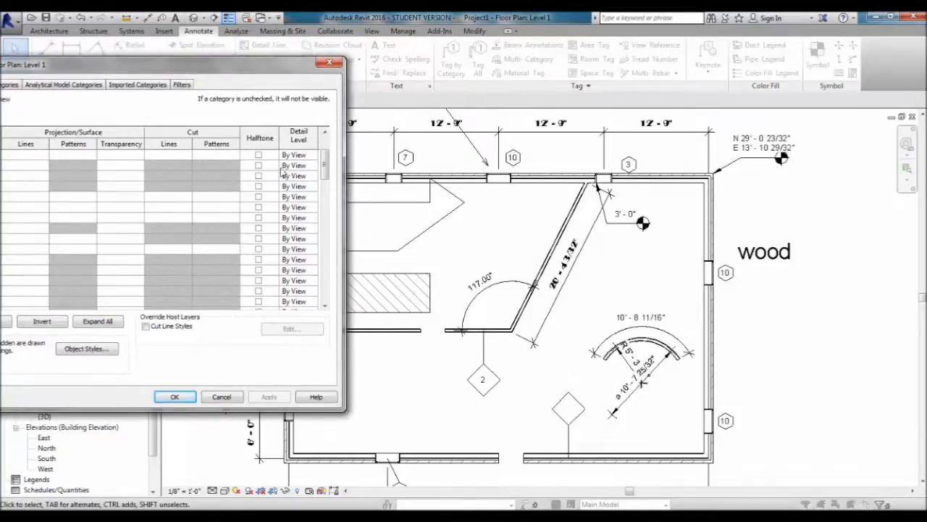
pyautogui.moveTo(222, 68); pyautogui.dragTo(584, 58)
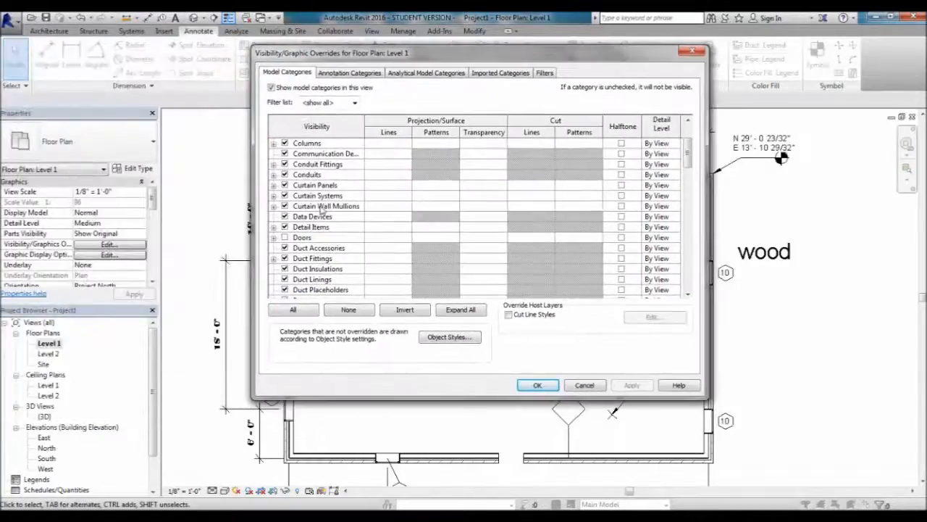
pyautogui.click(296, 238)
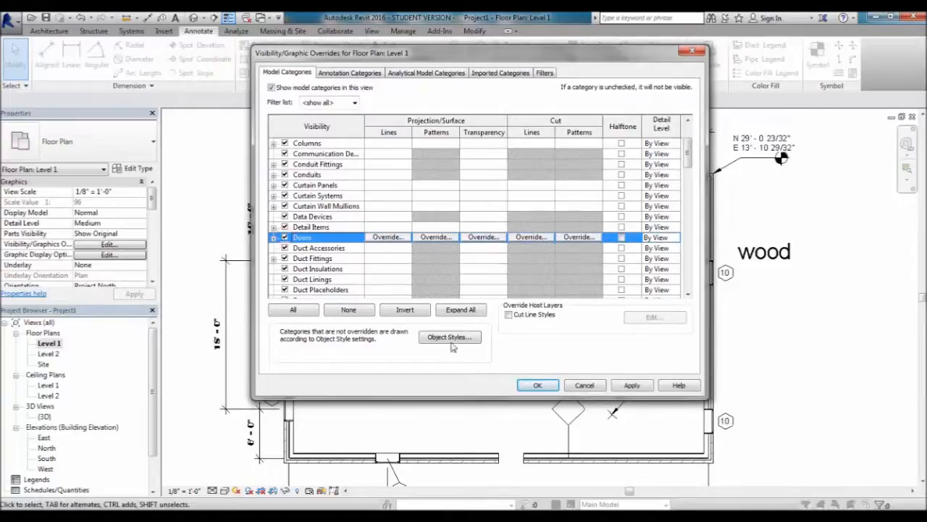
pyautogui.click(632, 384)
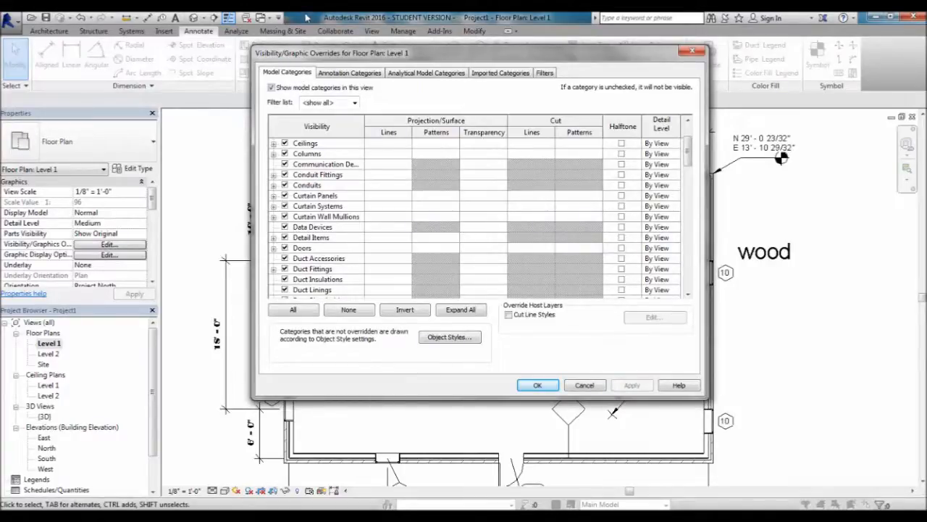
# Turn off the visibility of the Walls model category in the plan and turn it back on, applying each change.
pyautogui.click(335, 196)
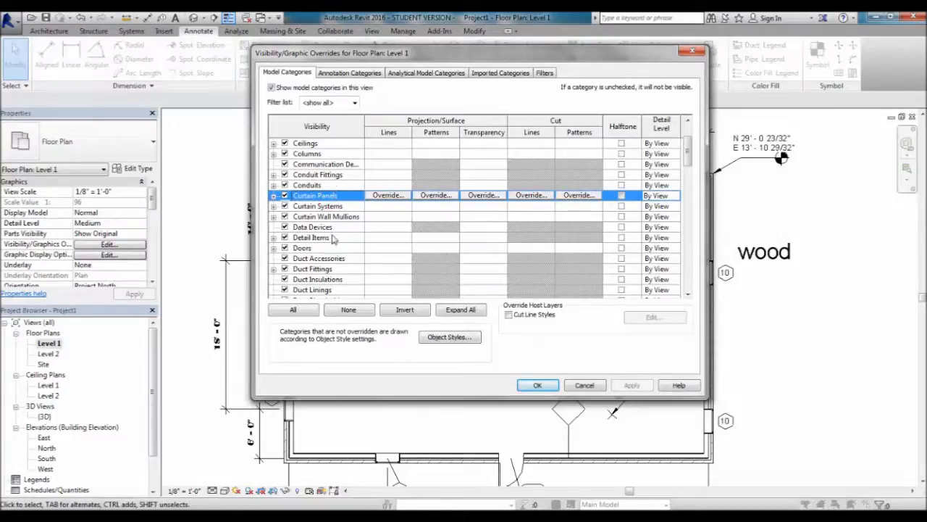
pyautogui.scroll(-4, 329, 239)
pyautogui.scroll(-16, 326, 195)
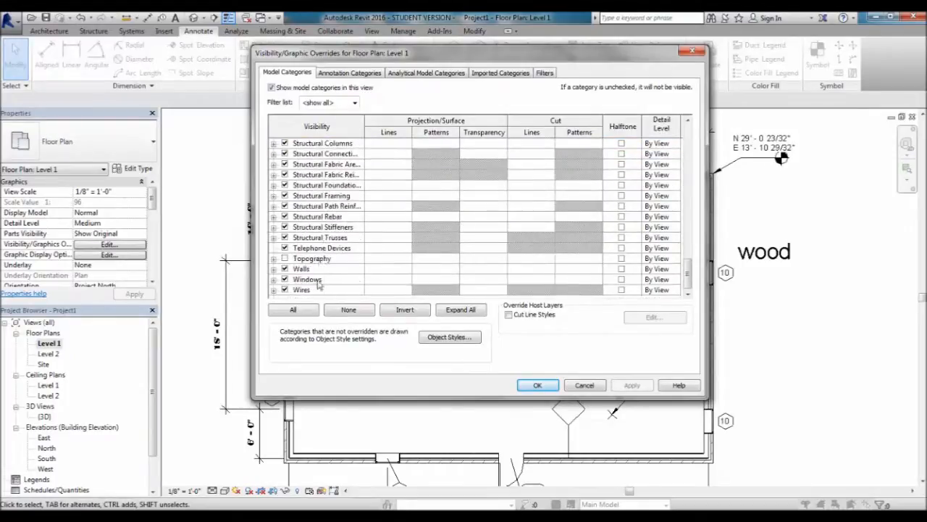
pyautogui.click(284, 269)
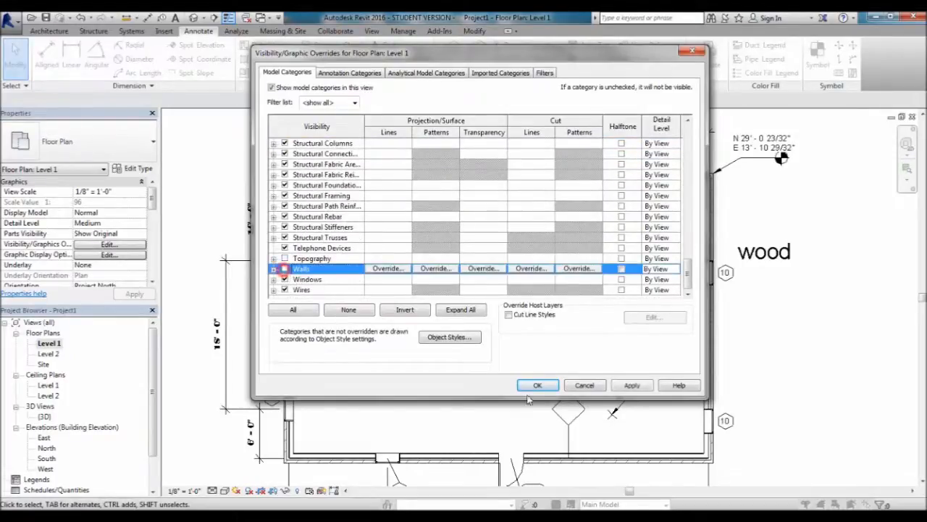
pyautogui.click(622, 385)
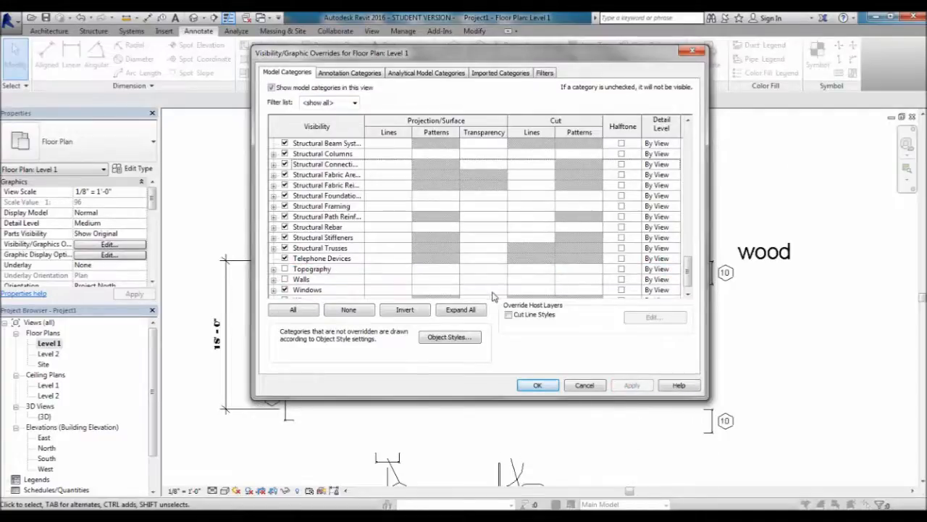
pyautogui.click(284, 279)
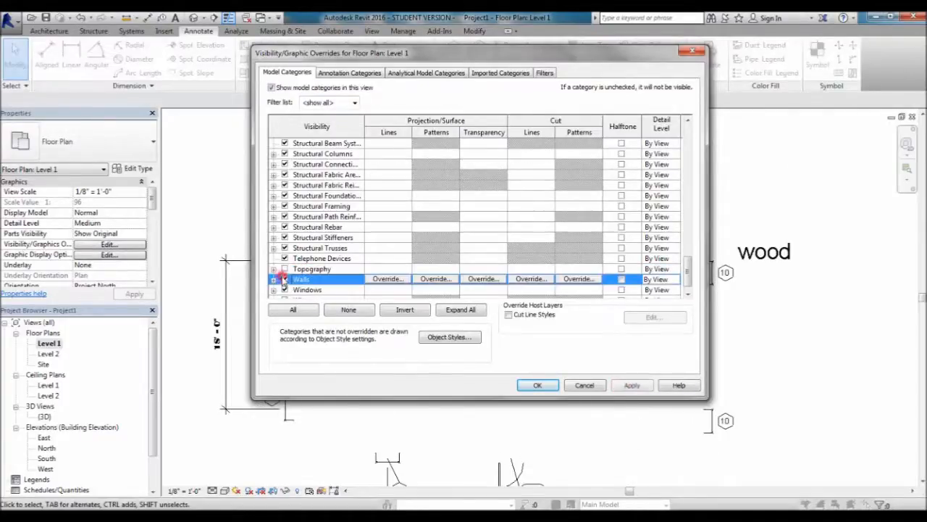
pyautogui.click(629, 385)
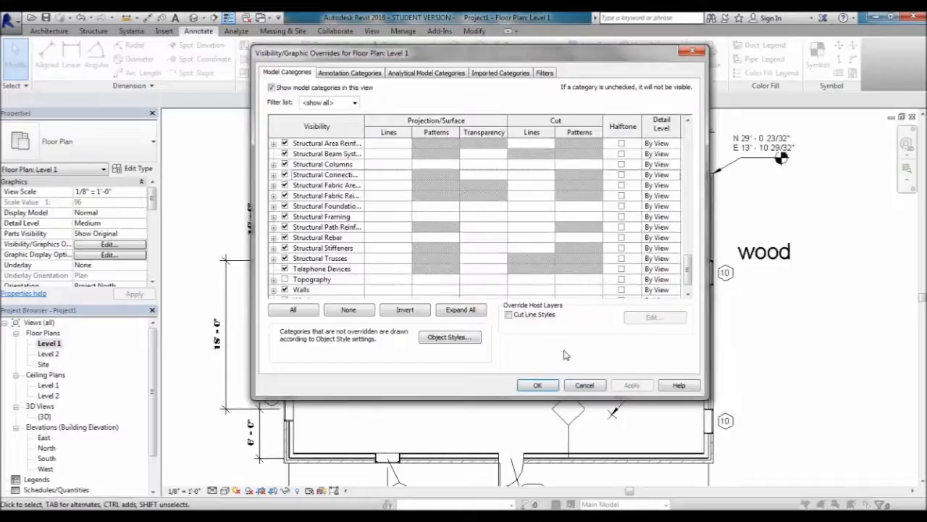
# Look through the full list of model categories and their projection/surface, cut, halftone and detail level override columns.
pyautogui.click(330, 279)
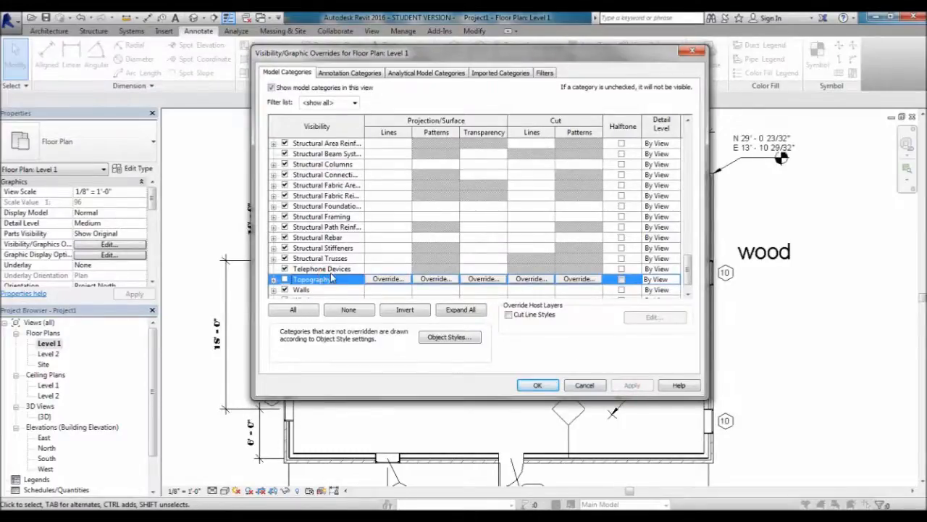
pyautogui.click(338, 208)
pyautogui.scroll(2, 335, 263)
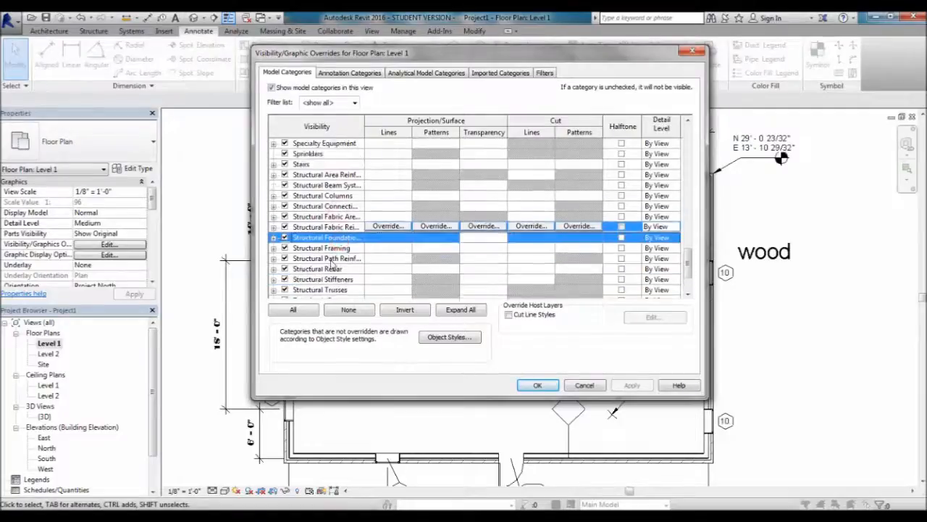
pyautogui.scroll(6, 344, 276)
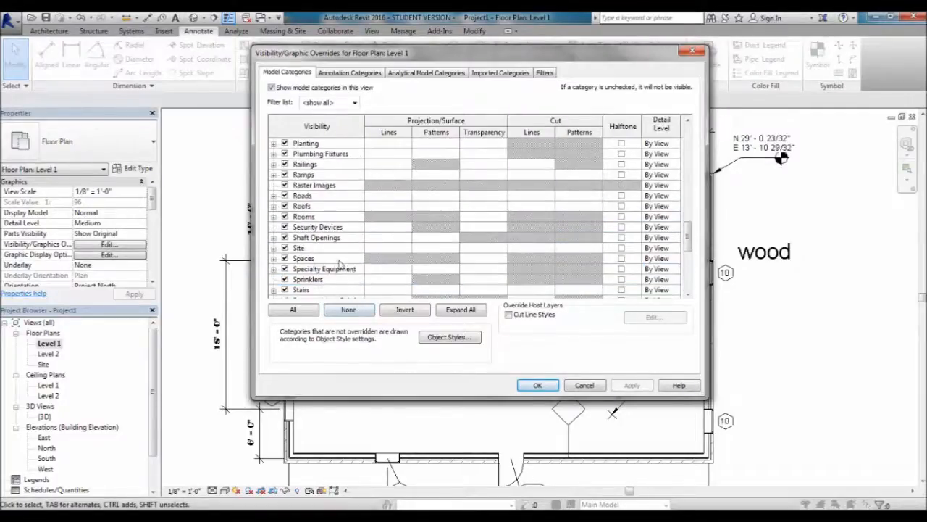
pyautogui.scroll(6, 338, 257)
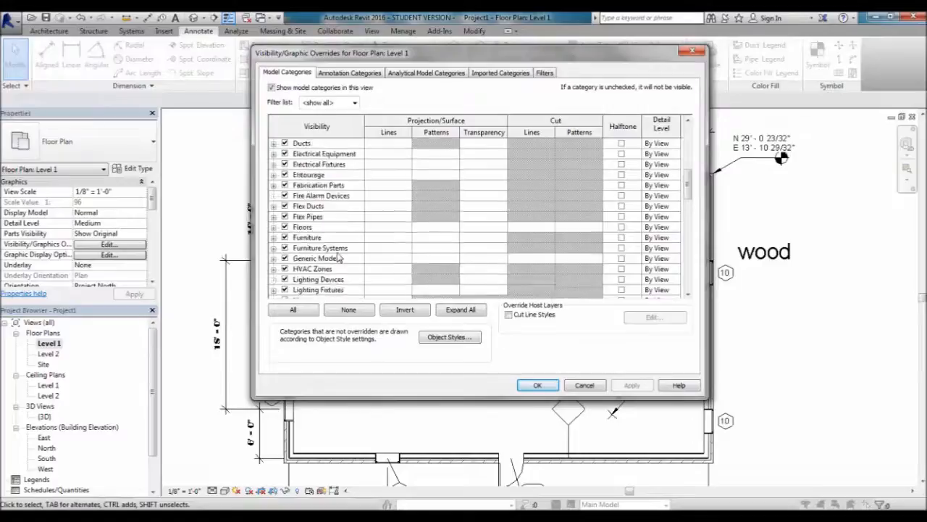
pyautogui.scroll(5, 338, 258)
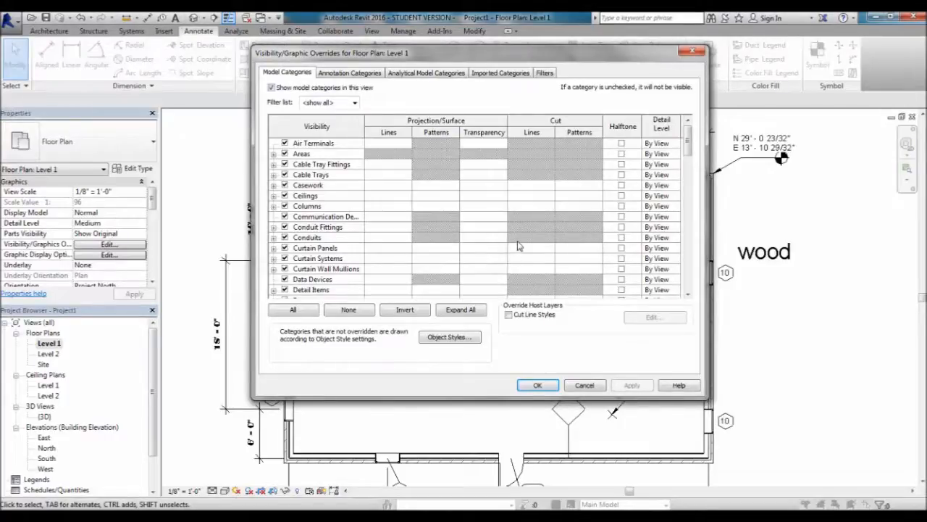
pyautogui.click(391, 230)
pyautogui.scroll(-5, 406, 214)
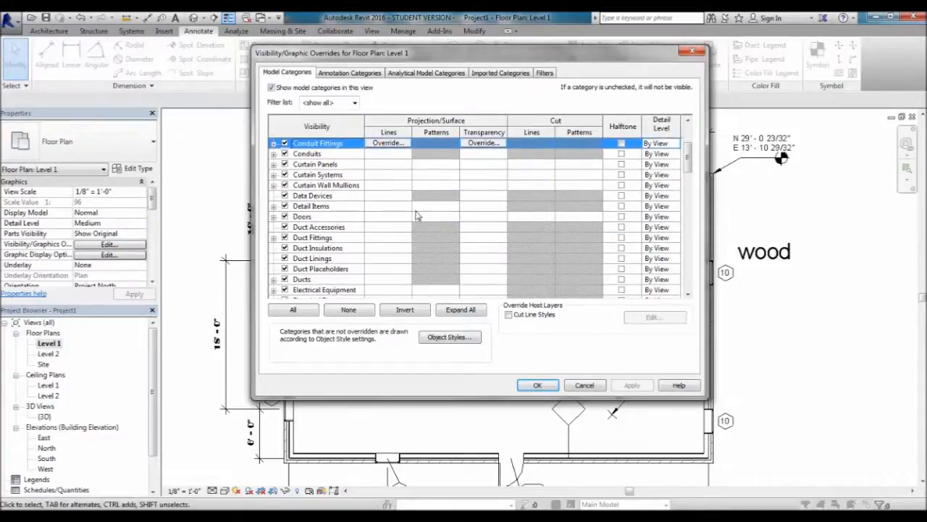
pyautogui.click(374, 217)
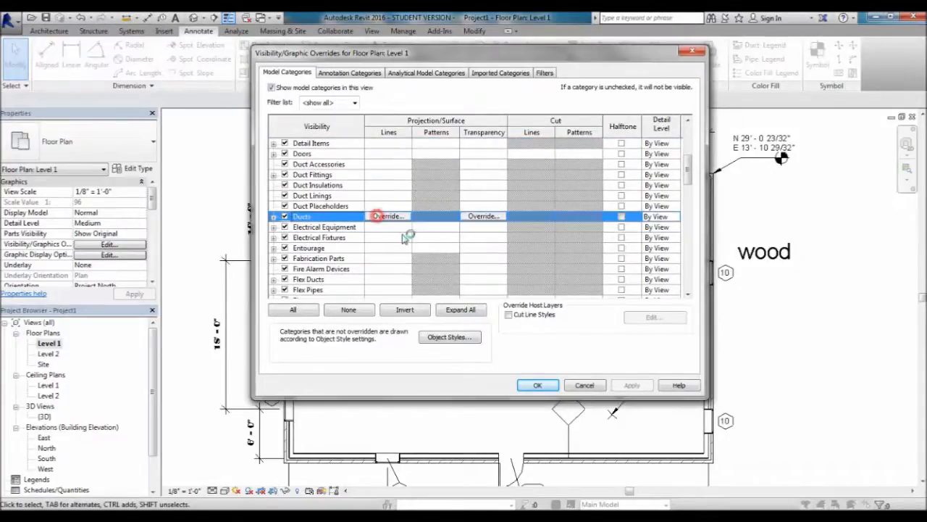
pyautogui.scroll(-8, 406, 232)
pyautogui.scroll(-9, 408, 226)
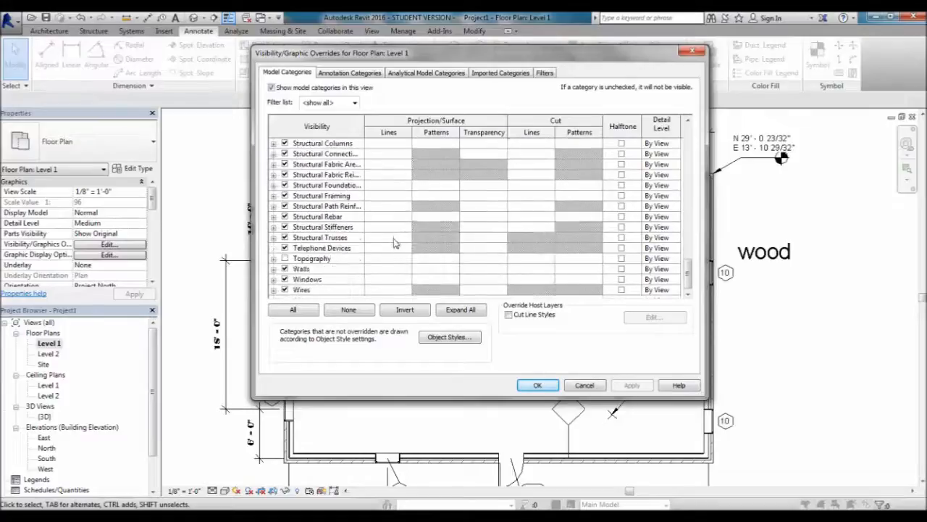
# Inspect the projection line weight, color and pattern override options for the Walls category and close them without changes.
pyautogui.click(346, 262)
pyautogui.click(345, 269)
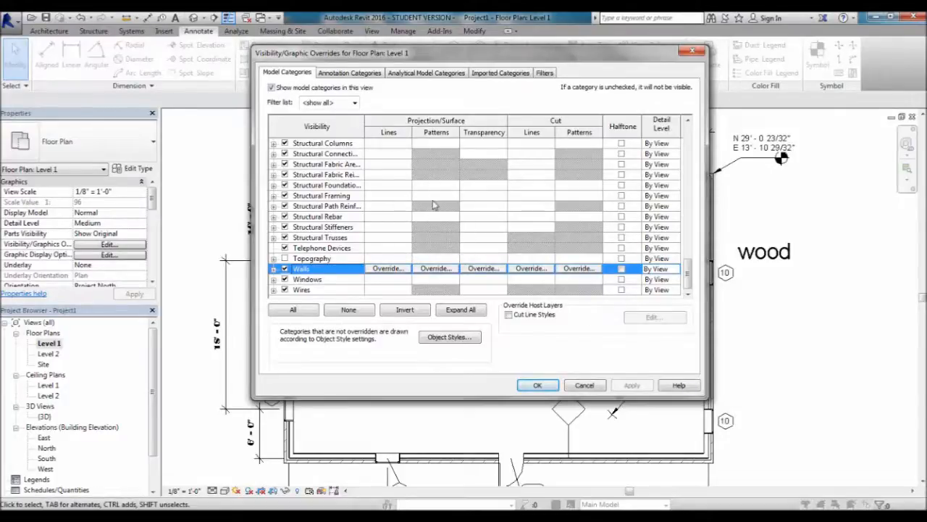
pyautogui.moveTo(443, 53); pyautogui.dragTo(689, 65)
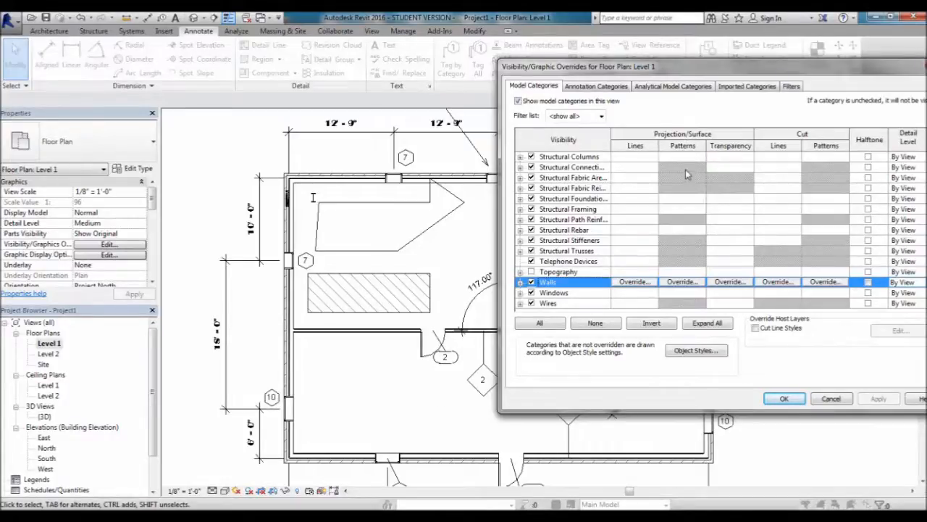
pyautogui.moveTo(646, 68); pyautogui.dragTo(502, 46)
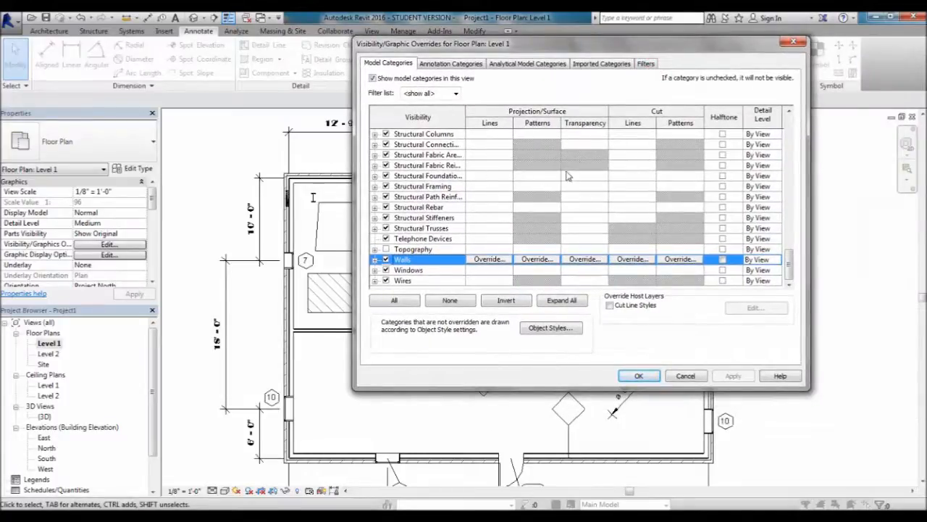
pyautogui.click(489, 261)
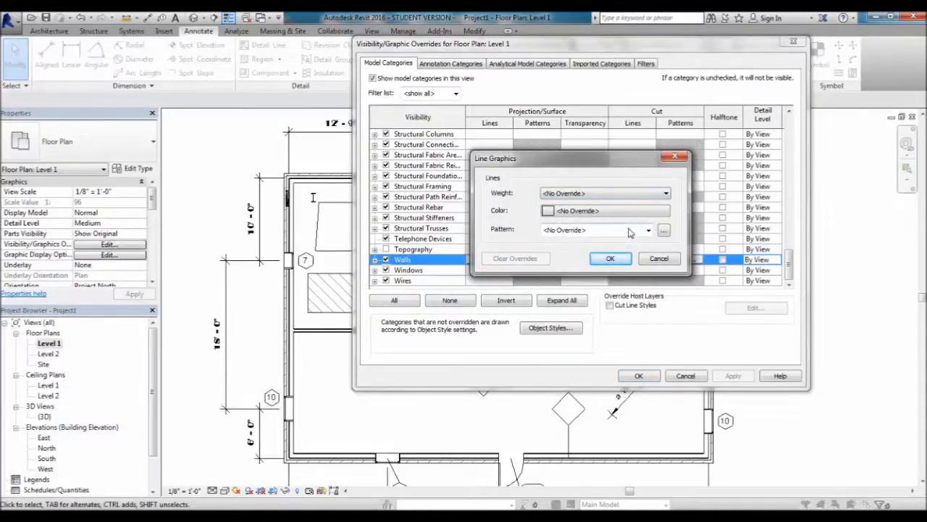
pyautogui.click(658, 259)
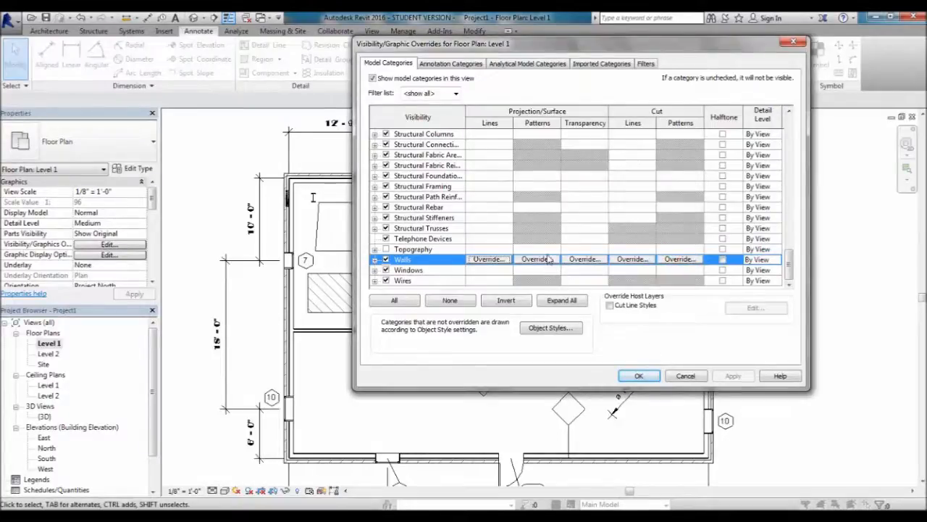
# Inspect the projection/surface fill pattern override options for the Walls category and close them without changes.
pyautogui.click(548, 249)
pyautogui.click(548, 259)
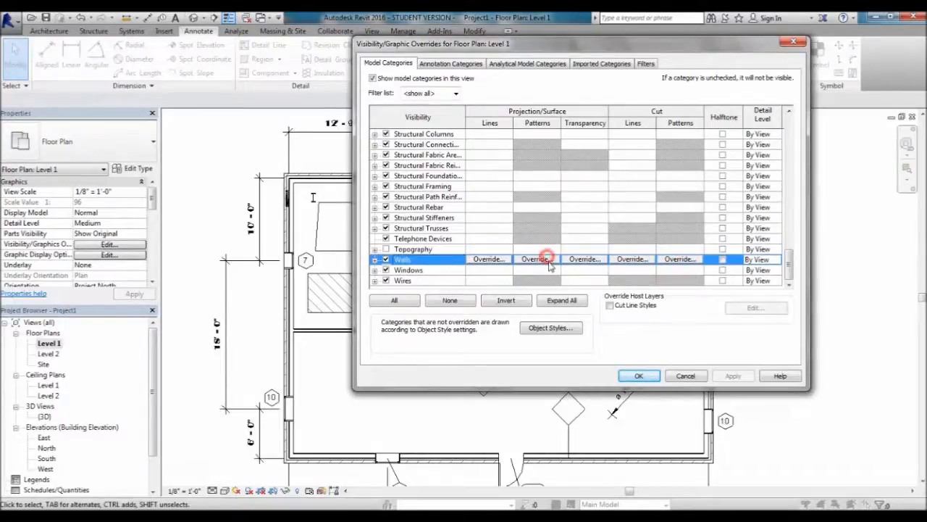
pyautogui.click(541, 260)
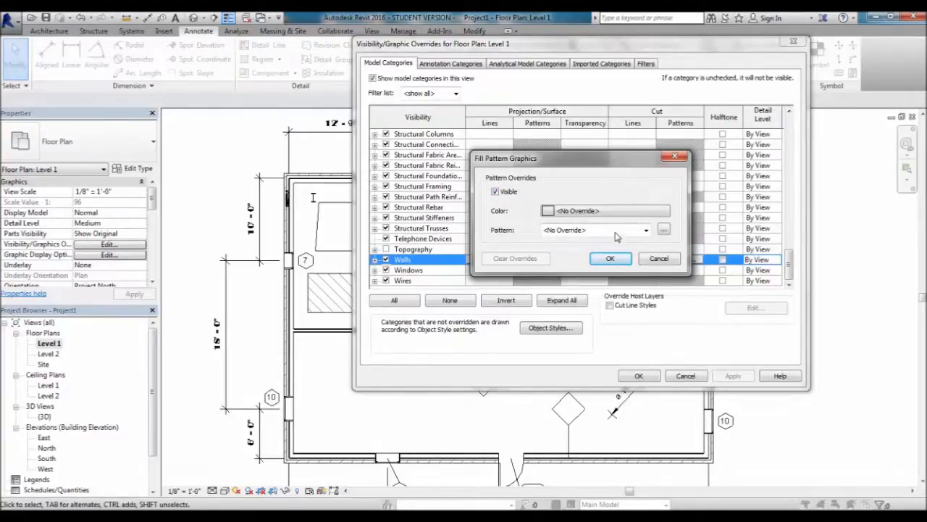
pyautogui.click(660, 258)
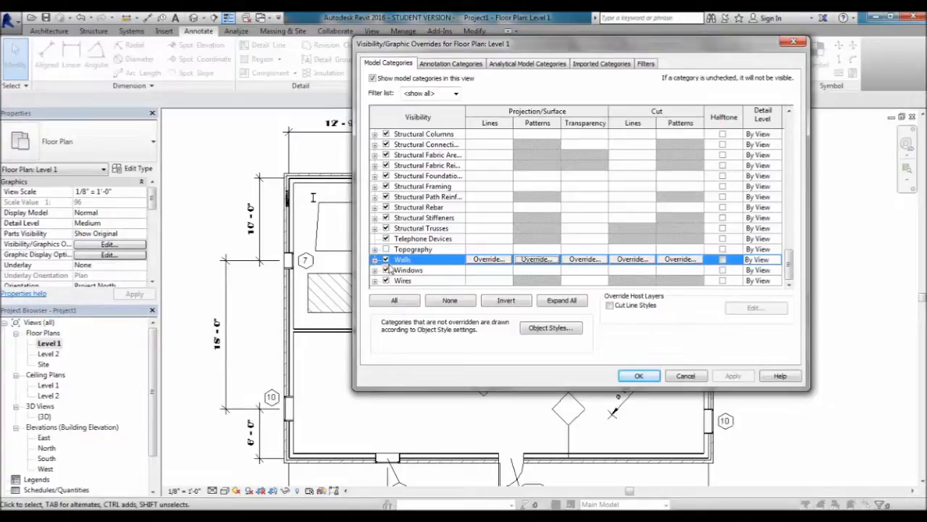
# Override the cut line color of the Walls category with Red and apply it to the Level 1 plan.
pyautogui.click(643, 260)
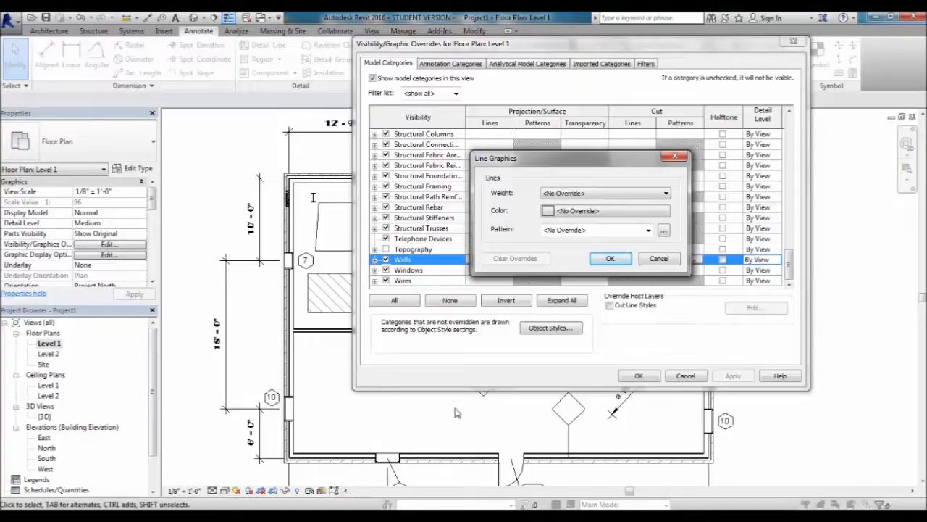
pyautogui.click(597, 212)
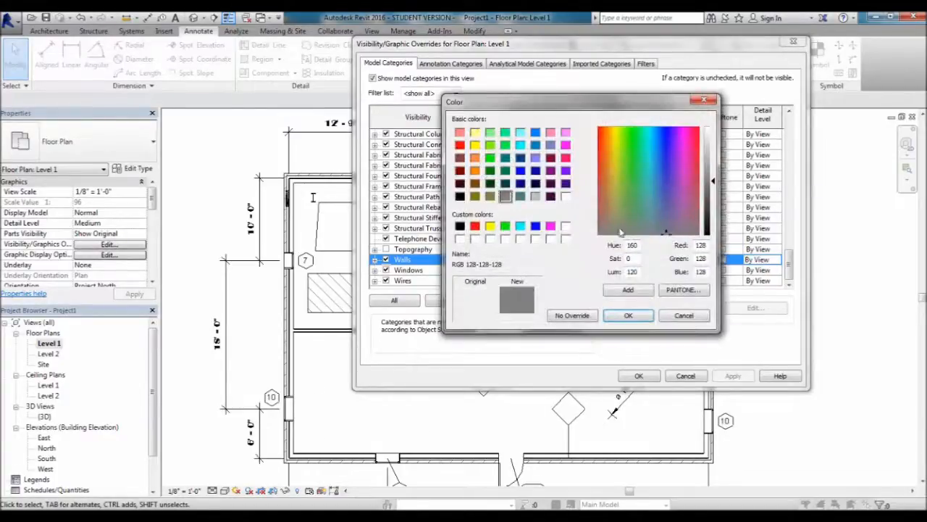
pyautogui.click(459, 144)
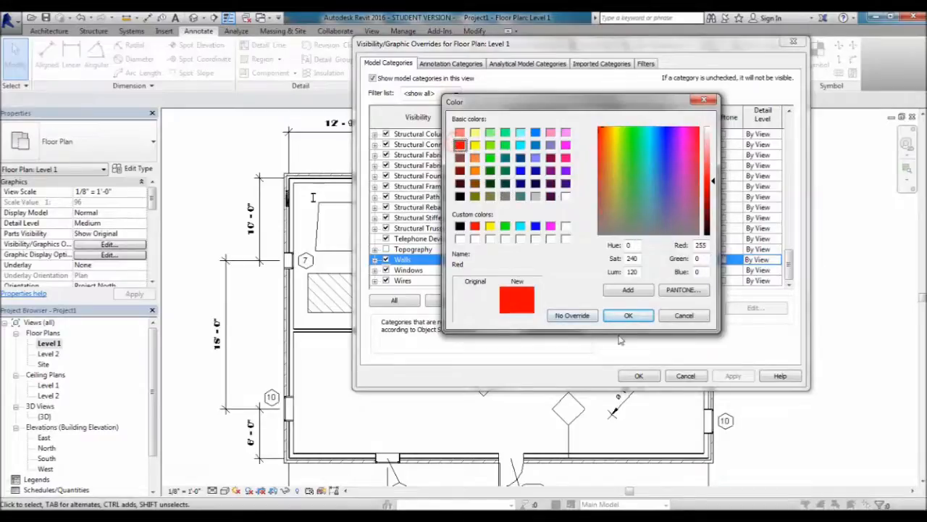
pyautogui.click(642, 316)
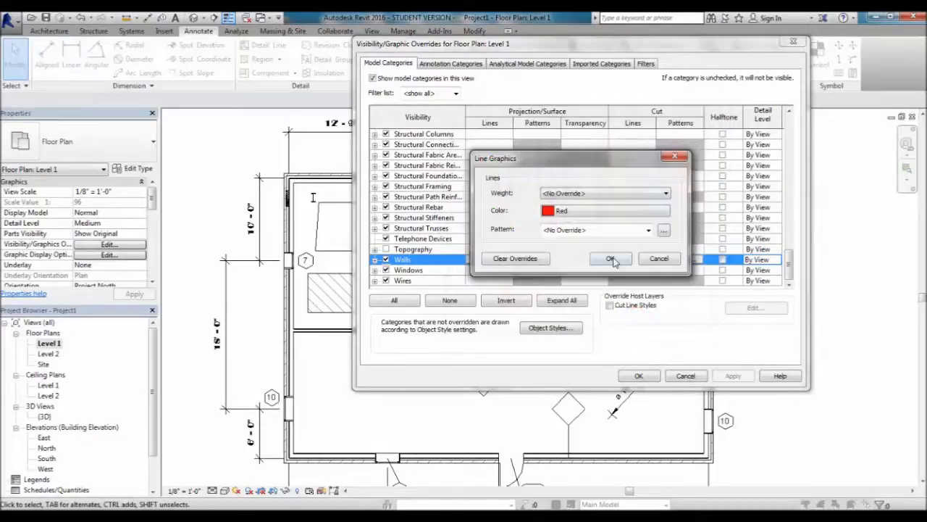
pyautogui.click(610, 259)
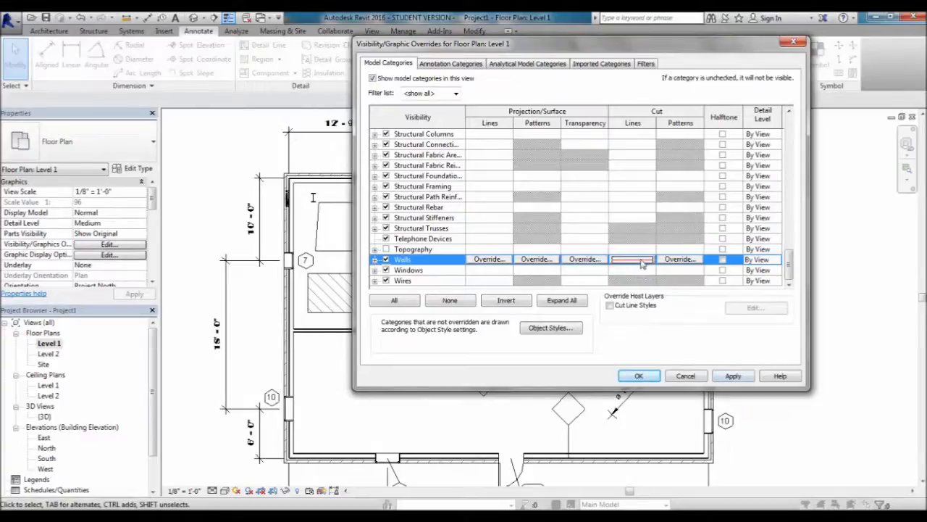
pyautogui.click(732, 377)
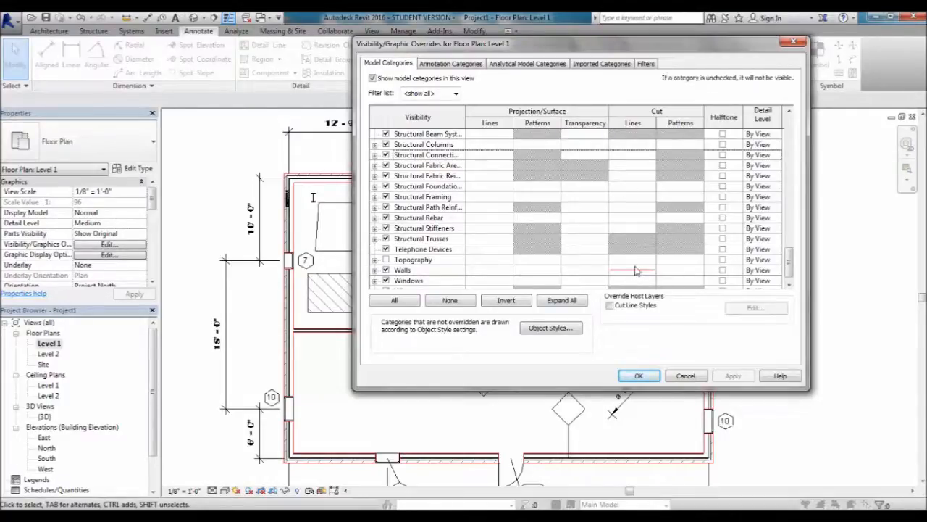
# Override the cut pattern of the Walls category with color RGB 128-128-128 and Solid fill, and apply it to the Level 1 plan.
pyautogui.click(690, 269)
pyautogui.click(680, 270)
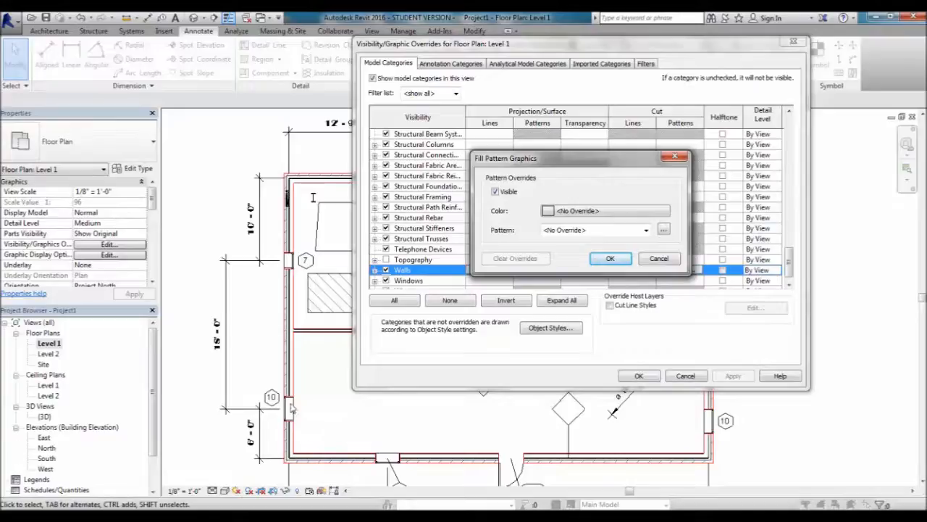
pyautogui.click(573, 211)
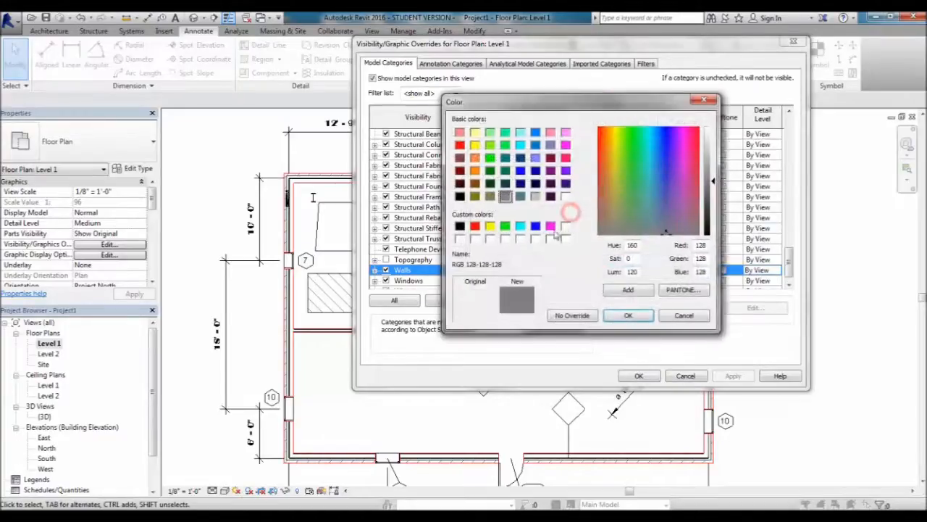
pyautogui.click(630, 315)
pyautogui.click(603, 230)
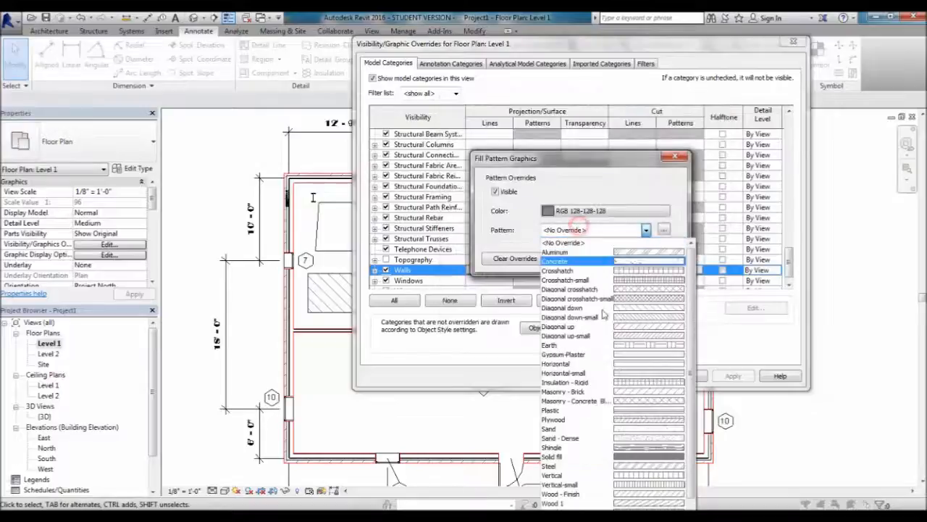
pyautogui.click(622, 457)
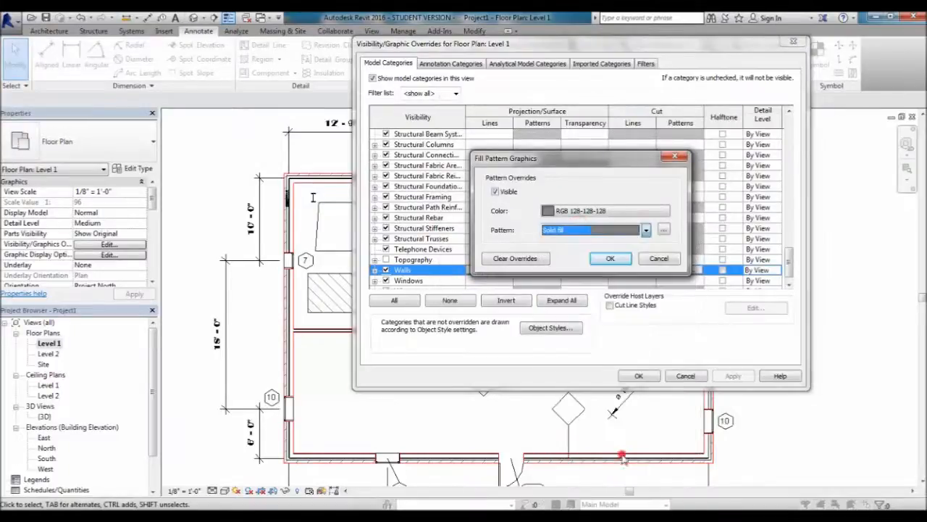
pyautogui.click(612, 259)
pyautogui.click(730, 375)
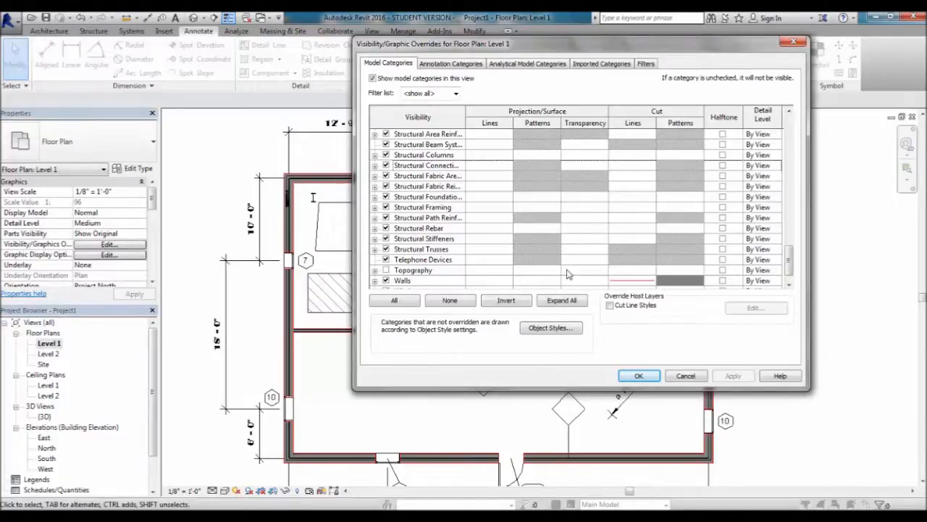
# Clear the cut pattern and cut line overrides of the Walls category and apply the change to the Level 1 plan.
pyautogui.click(681, 278)
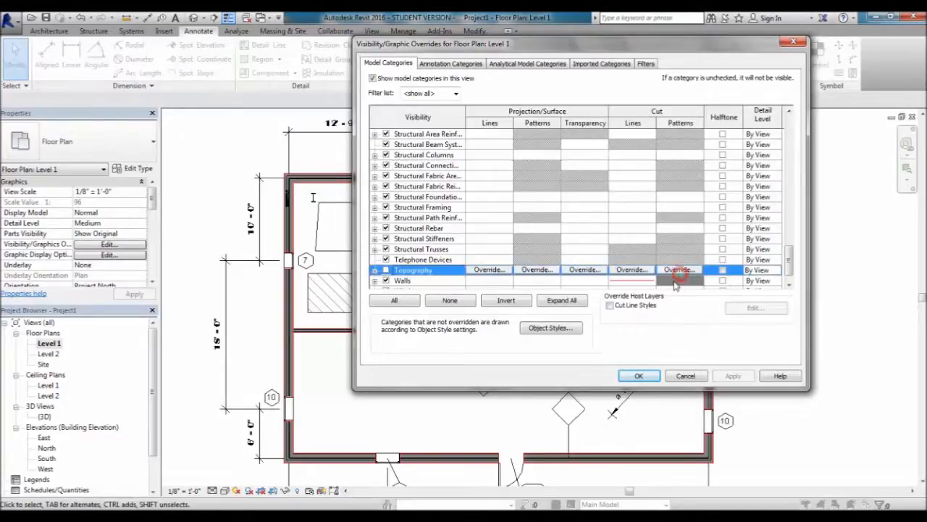
pyautogui.click(684, 270)
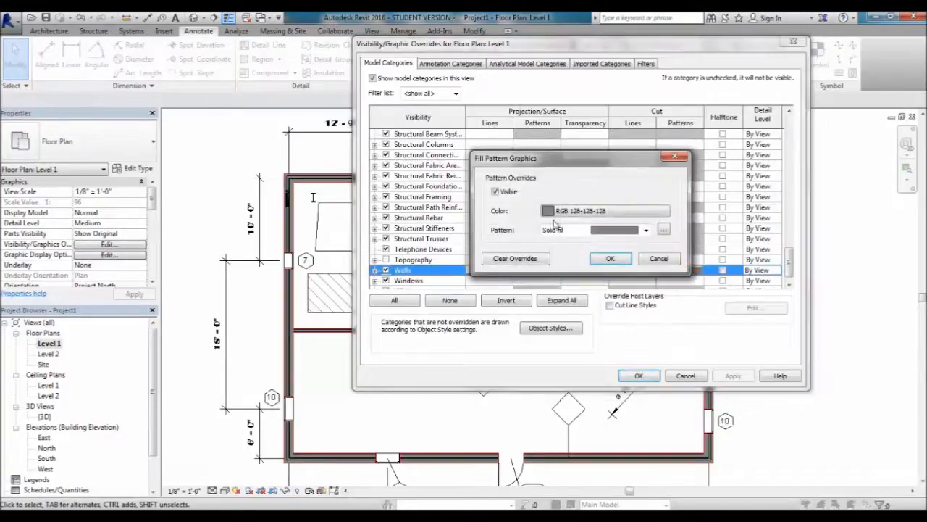
pyautogui.click(532, 258)
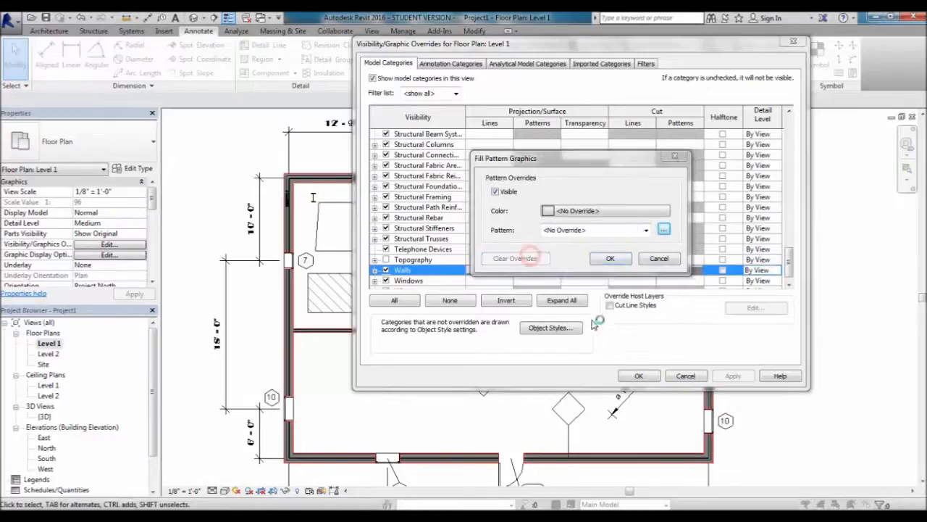
pyautogui.click(611, 258)
pyautogui.click(642, 271)
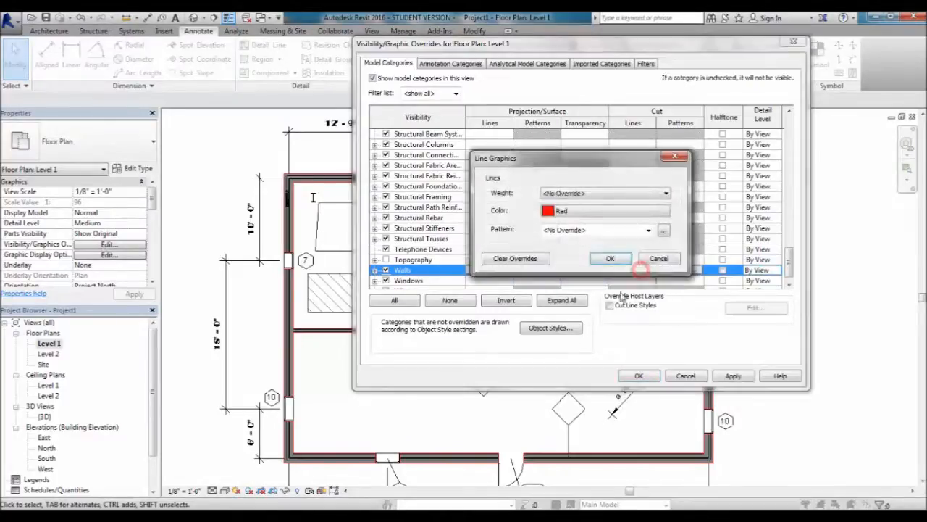
pyautogui.click(528, 258)
pyautogui.click(611, 258)
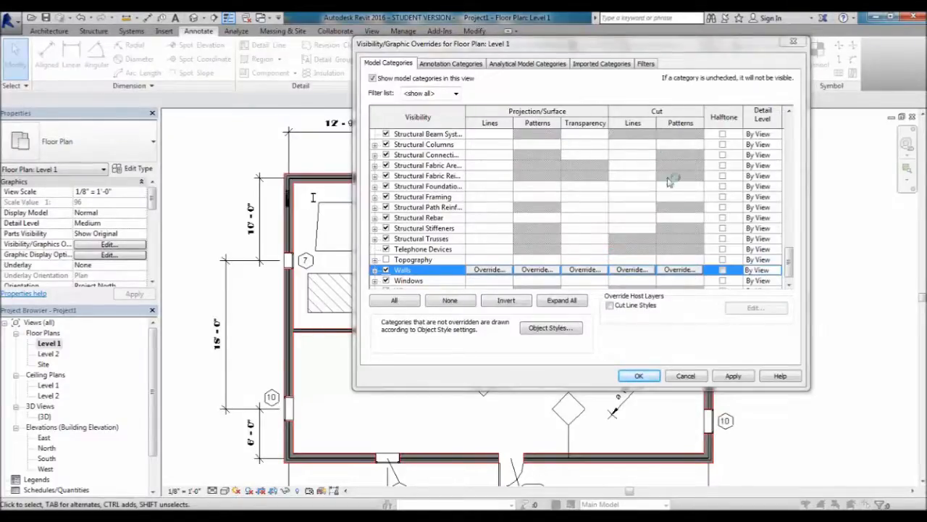
pyautogui.click(734, 378)
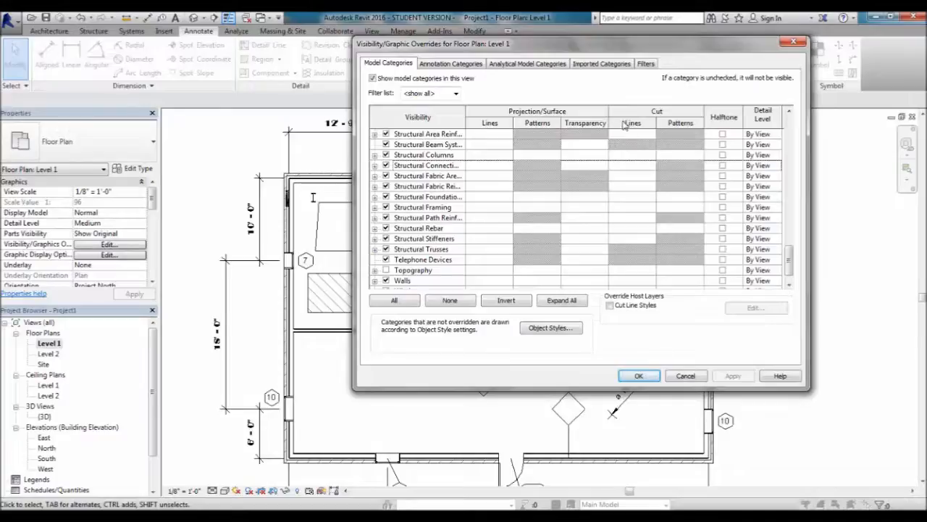
pyautogui.click(498, 281)
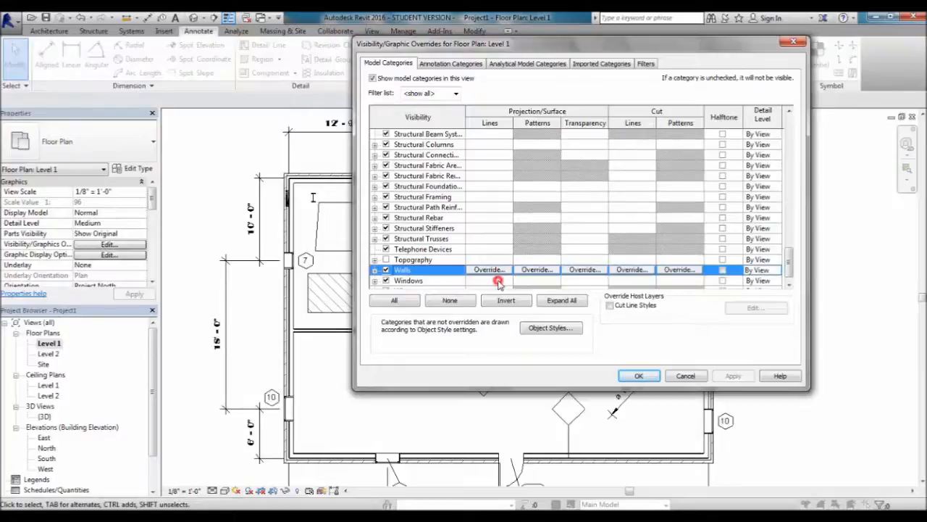
pyautogui.click(523, 269)
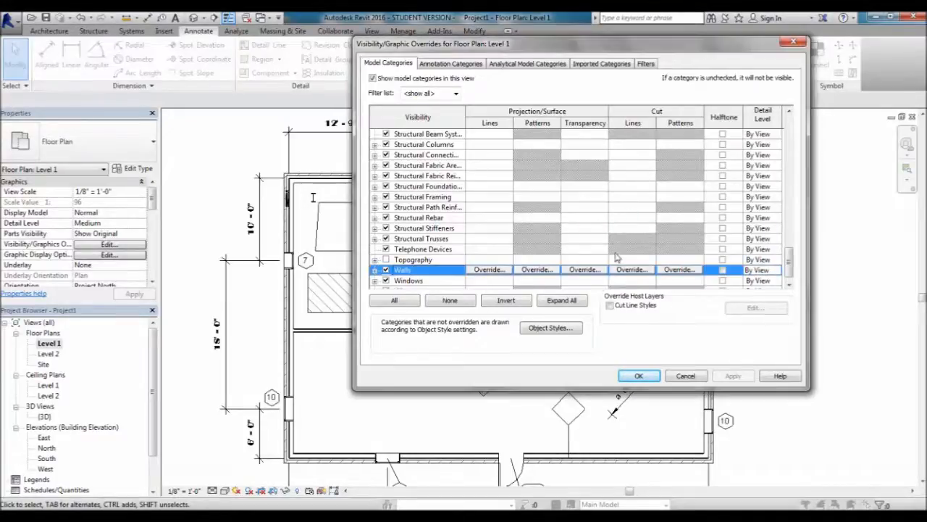
pyautogui.click(409, 218)
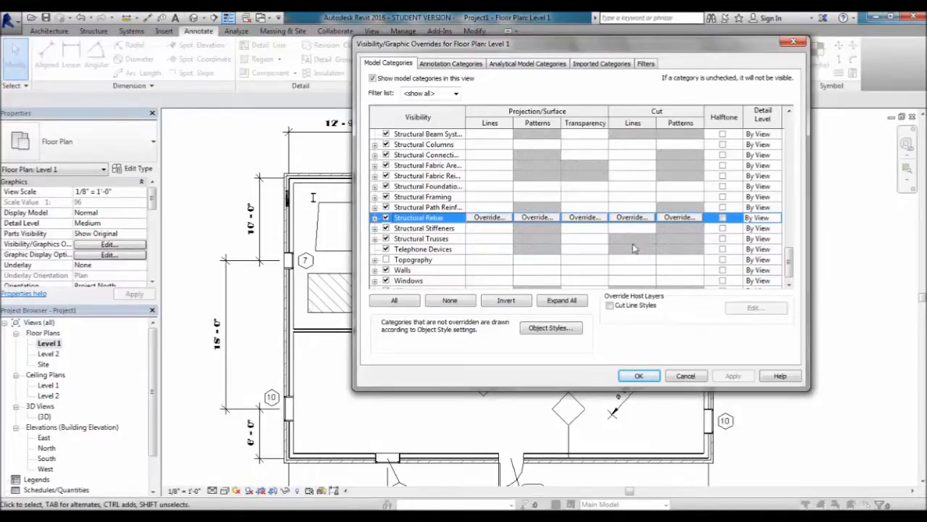
# Turn off the Dimensions annotation category and apply it to the Level 1 plan, and turn it back on and apply again.
pyautogui.click(445, 66)
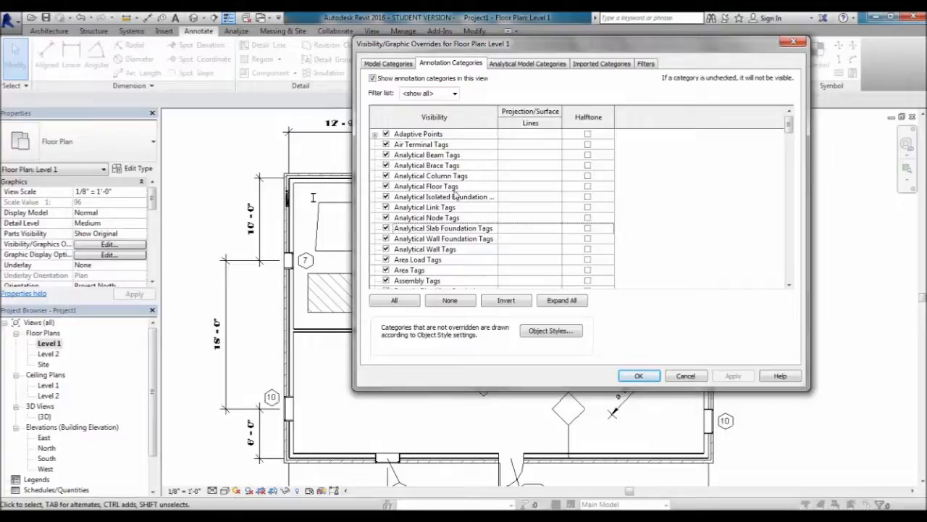
pyautogui.scroll(-3, 455, 195)
pyautogui.click(435, 231)
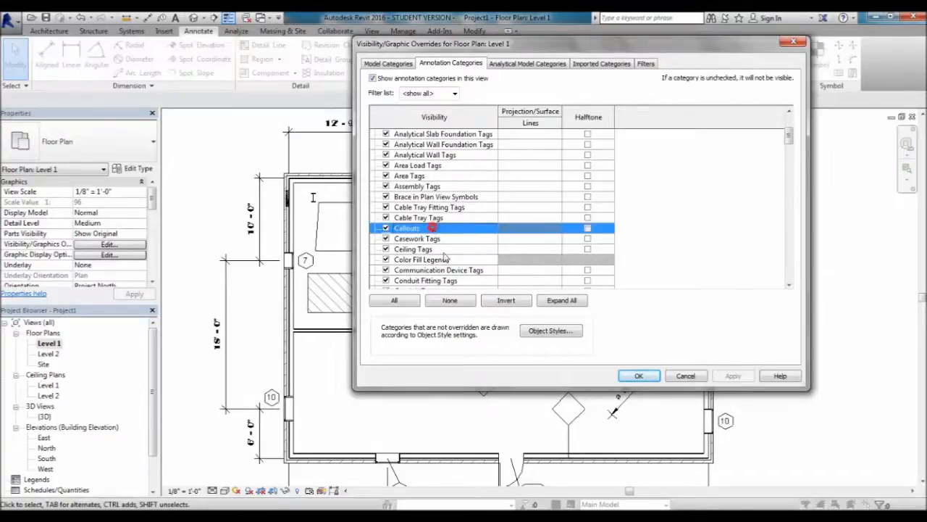
pyautogui.scroll(-1, 455, 259)
pyautogui.scroll(-4, 478, 216)
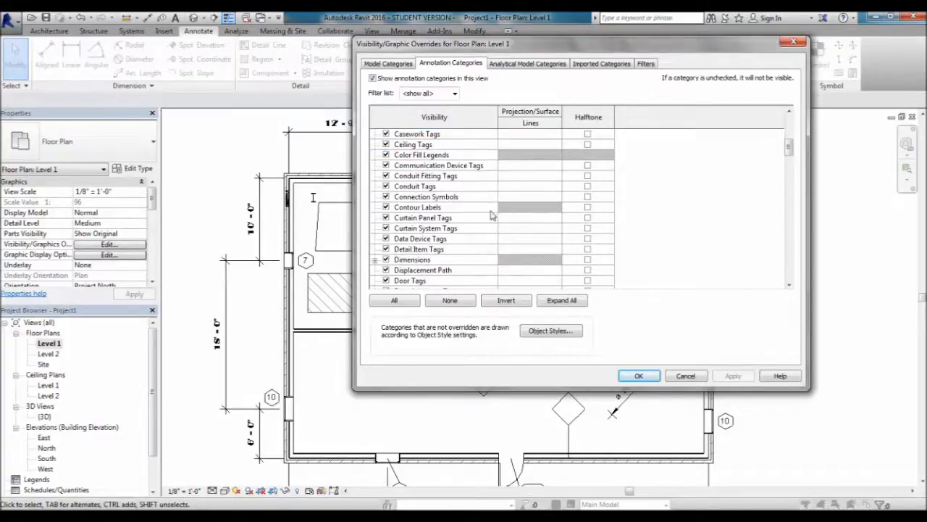
pyautogui.click(437, 219)
pyautogui.scroll(-1, 435, 218)
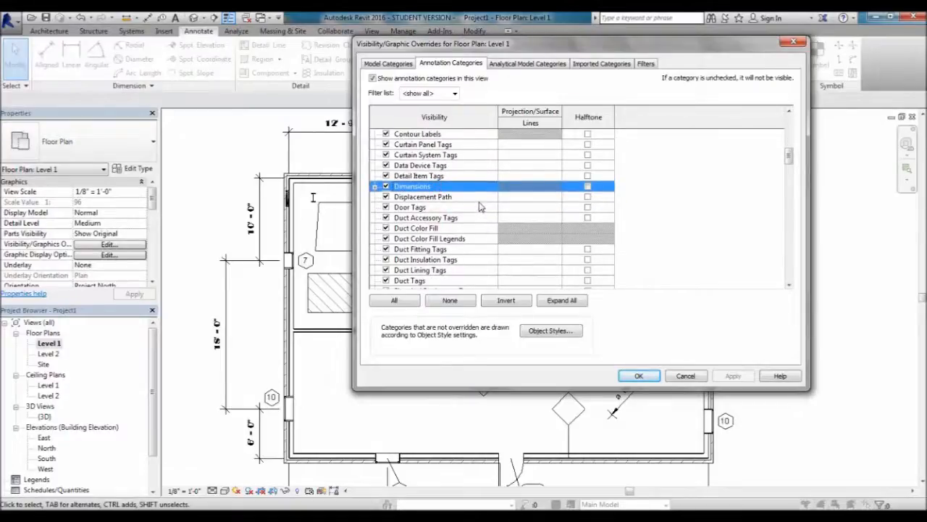
pyautogui.click(385, 186)
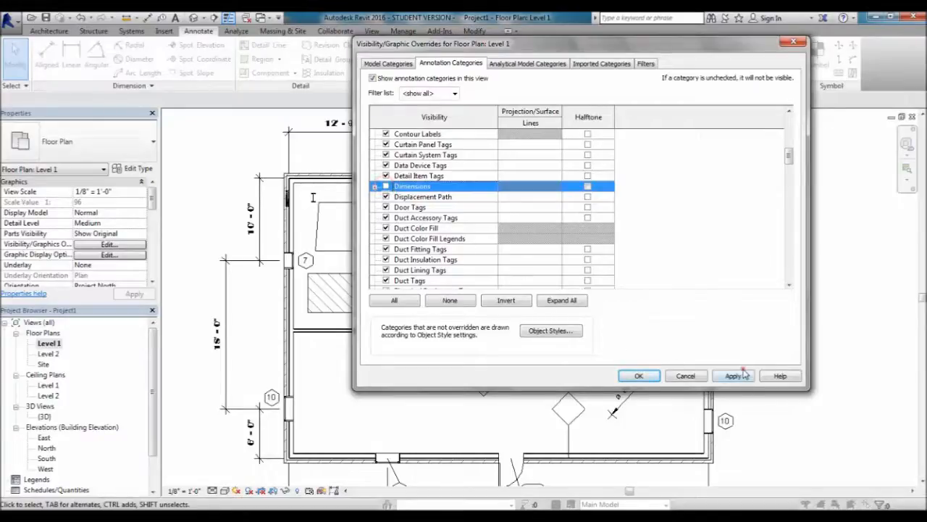
pyautogui.click(733, 375)
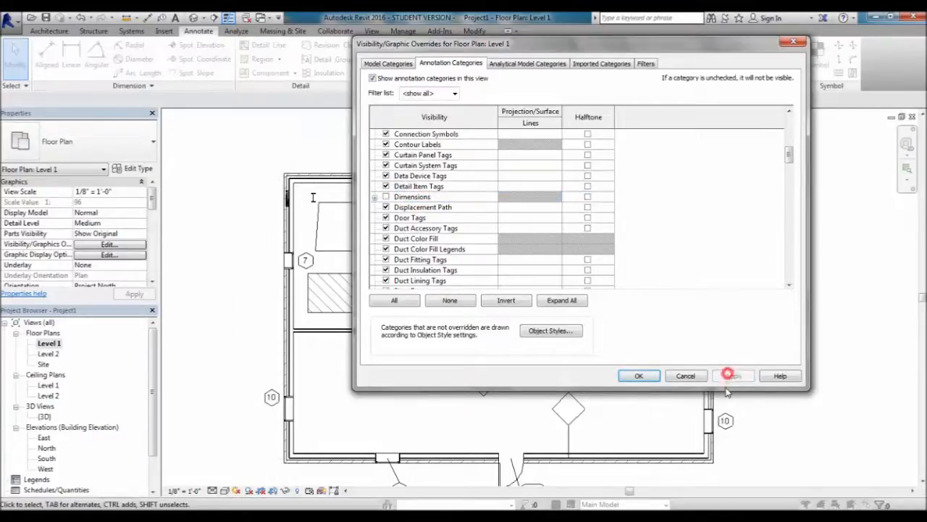
pyautogui.click(385, 197)
pyautogui.click(747, 375)
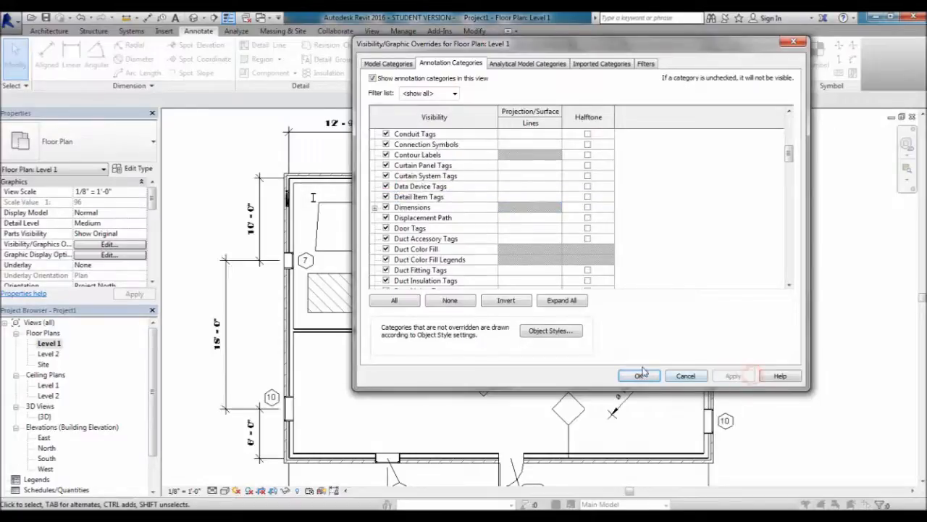
# Look through the remaining annotation categories, the analytical model categories and the imported categories of the Level 1 view.
pyautogui.click(447, 219)
pyautogui.scroll(-6, 456, 221)
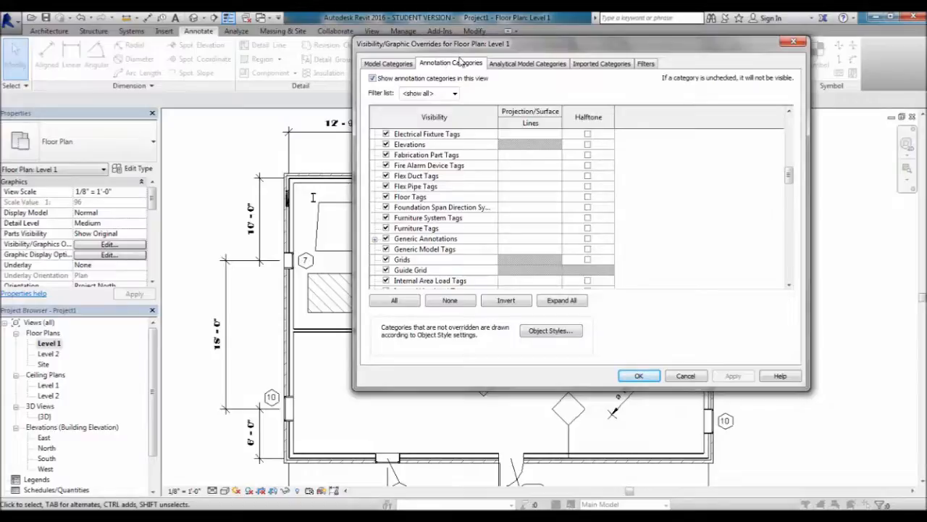
pyautogui.click(465, 66)
pyautogui.scroll(-1, 457, 241)
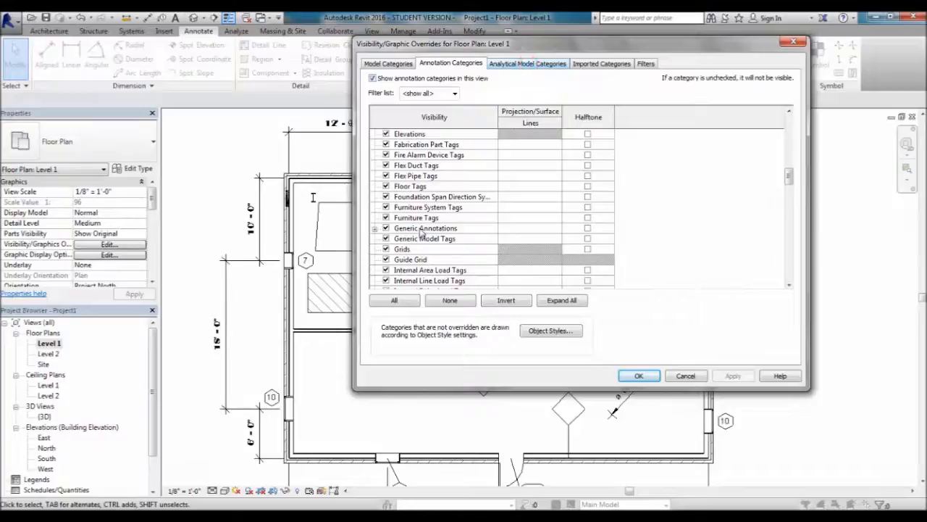
pyautogui.click(527, 64)
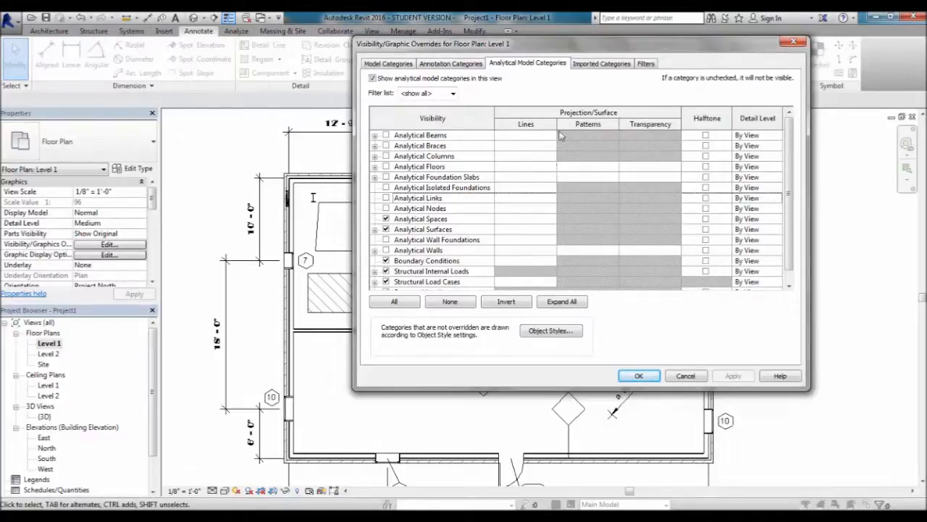
pyautogui.click(609, 67)
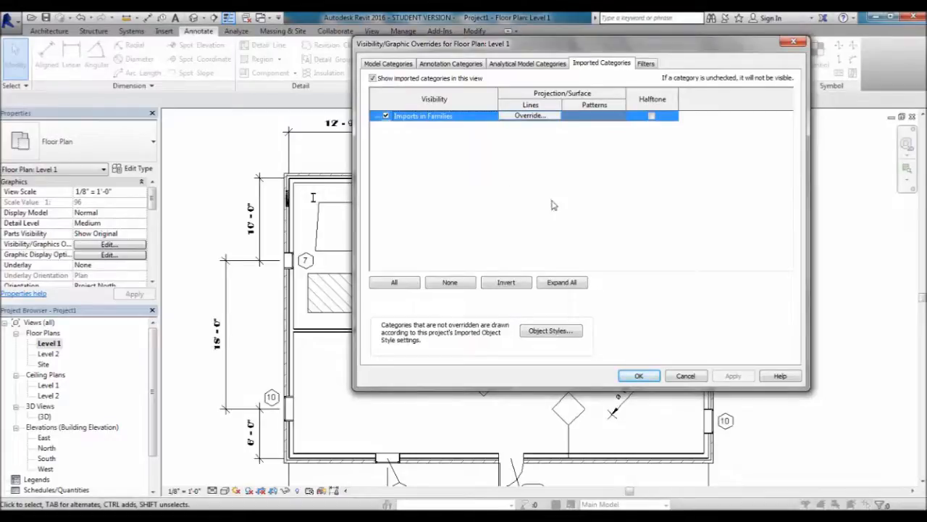
# Inspect the definition of the Interior filter available for the view and close it without adding or changing anything.
pyautogui.click(647, 64)
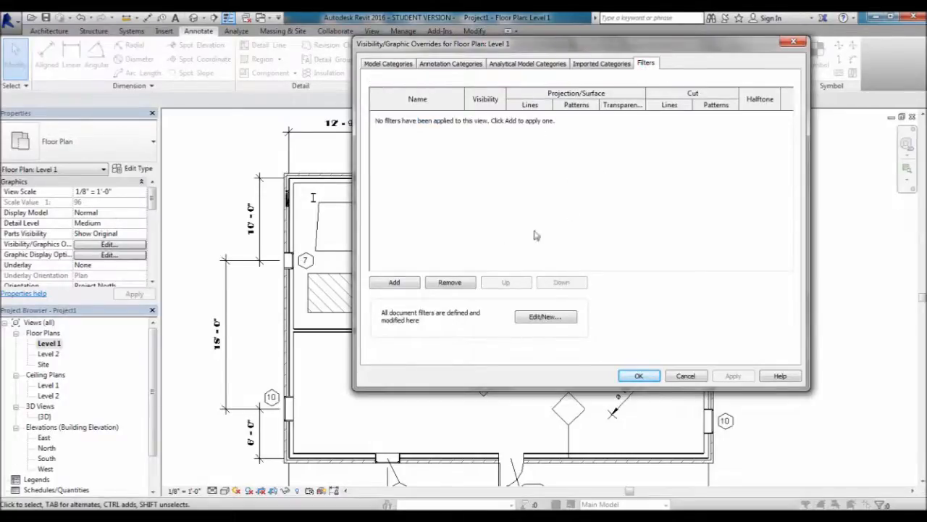
pyautogui.click(394, 282)
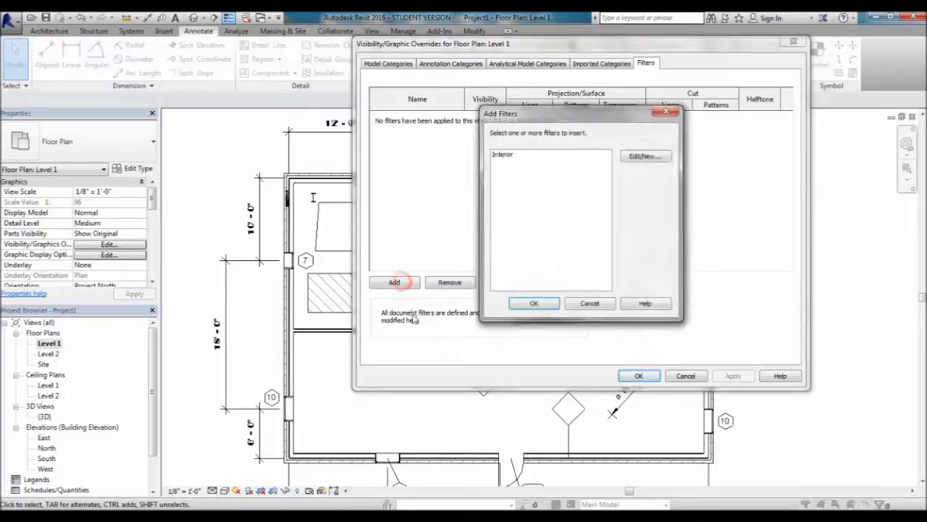
pyautogui.click(645, 156)
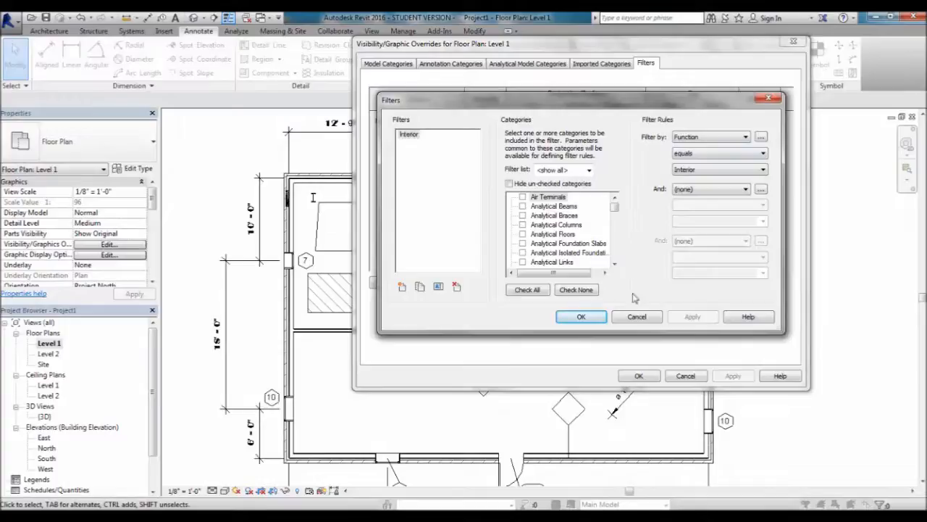
pyautogui.click(640, 317)
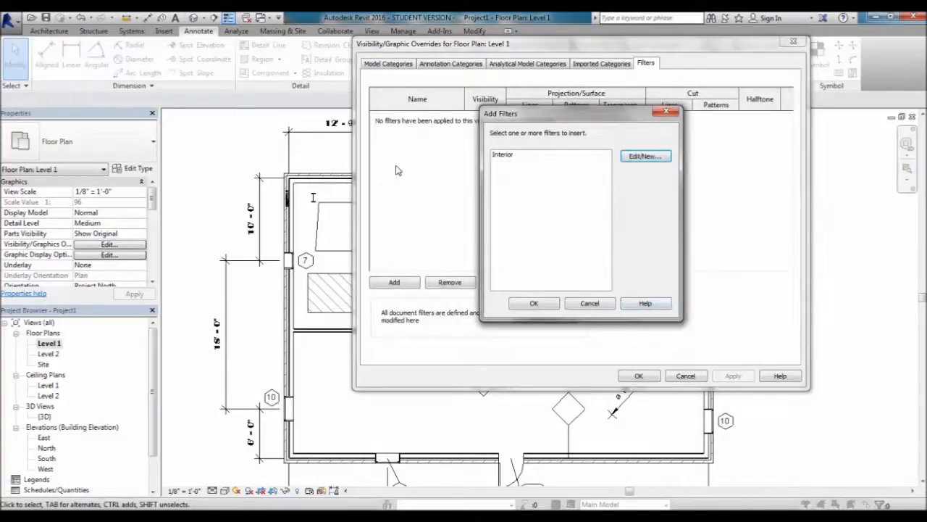
pyautogui.click(590, 303)
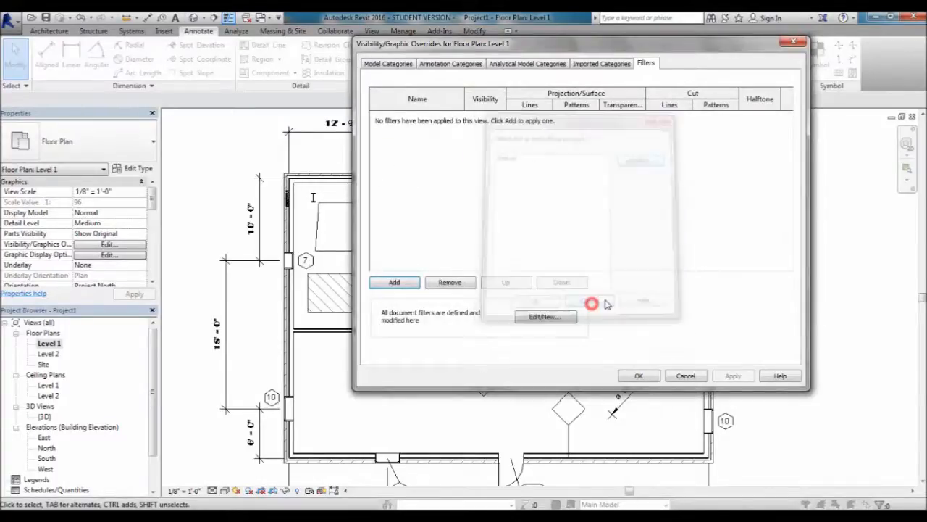
# Reopen the Interior filter's definition and examine which model categories it includes and its filter rules.
pyautogui.click(404, 69)
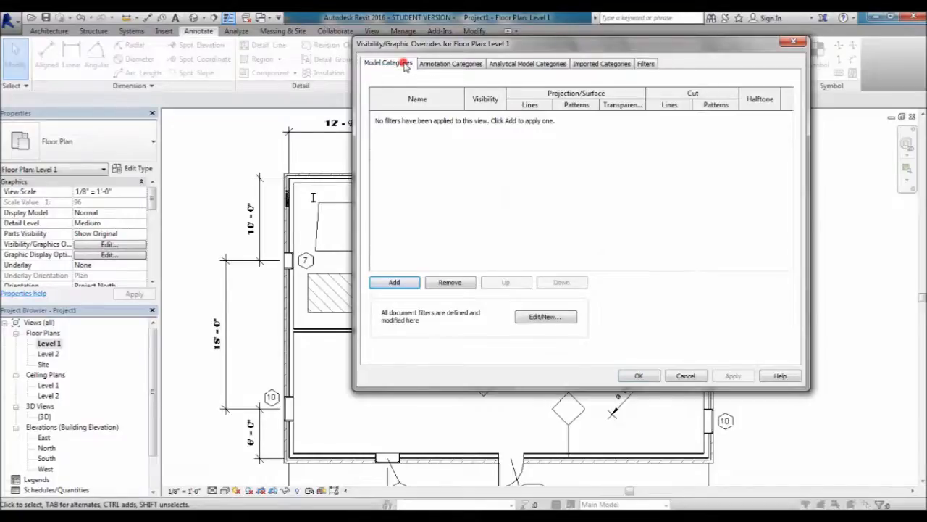
pyautogui.click(647, 64)
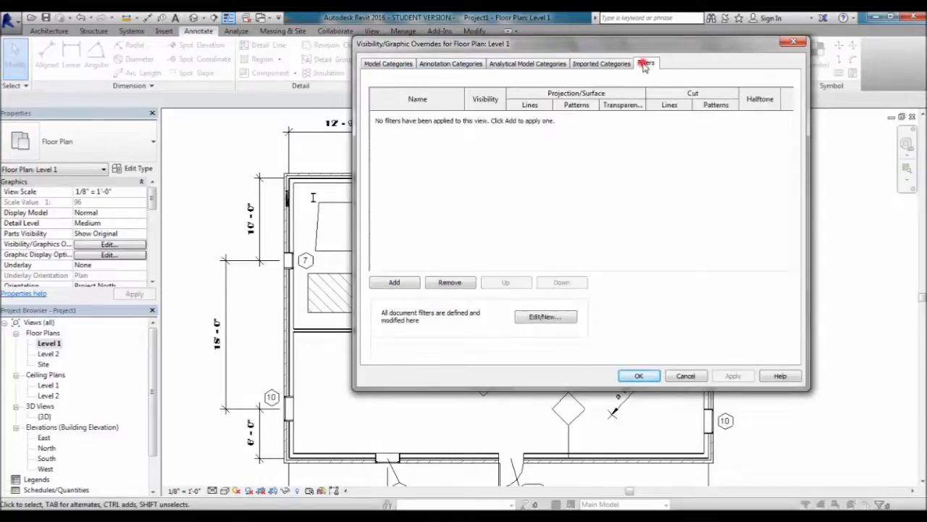
pyautogui.click(413, 282)
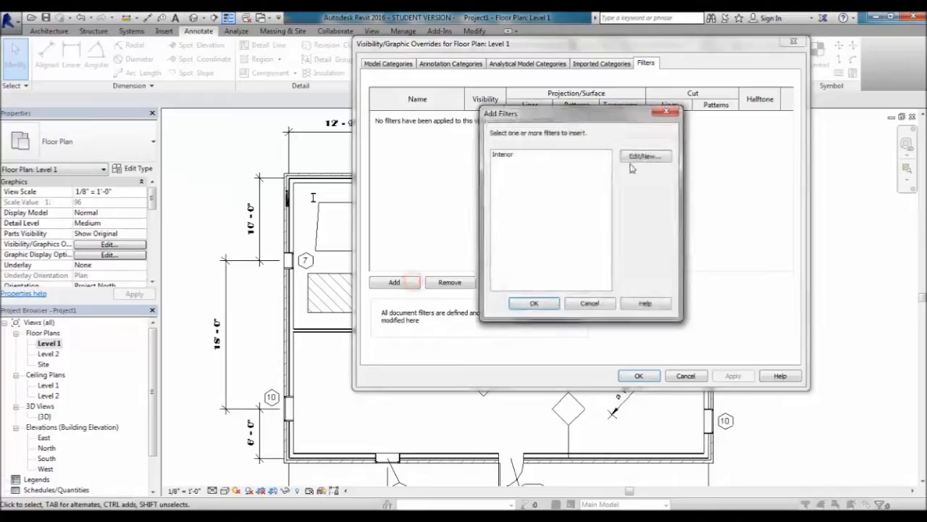
pyautogui.click(648, 155)
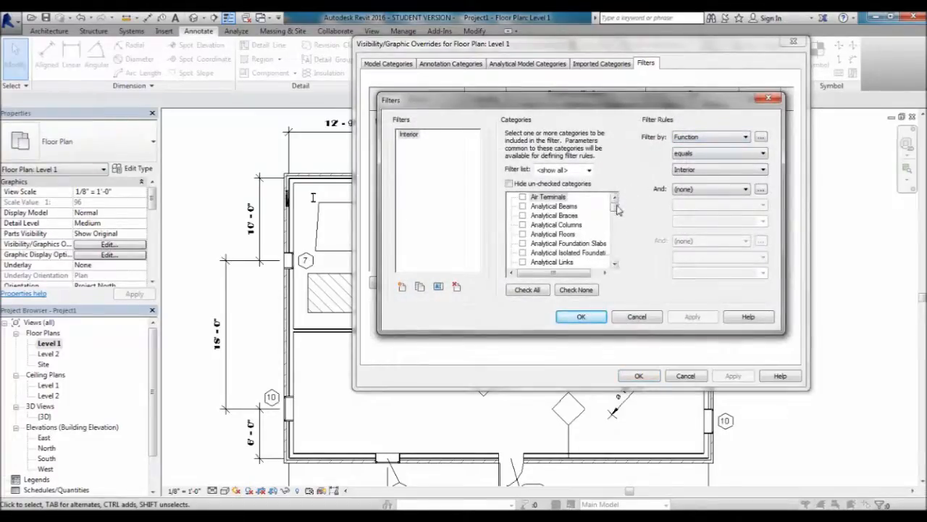
pyautogui.moveTo(616, 208); pyautogui.dragTo(630, 267)
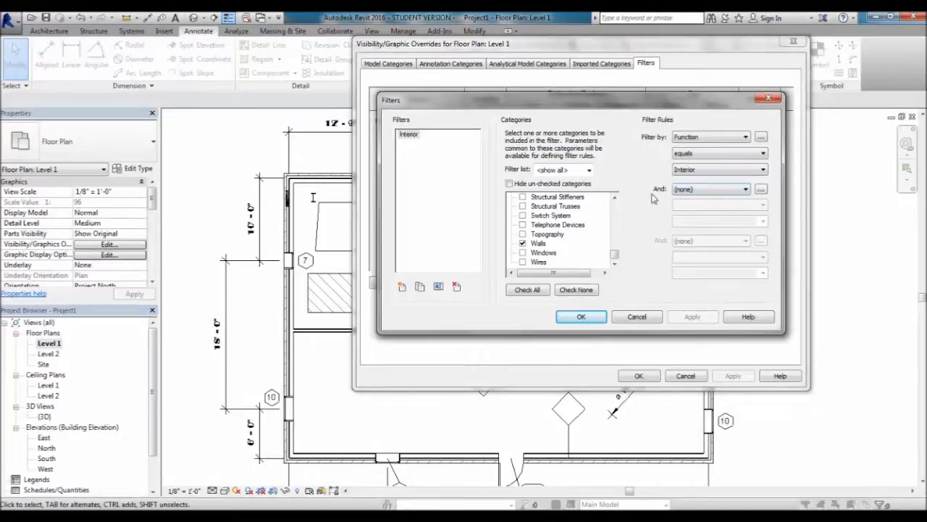
# Check the parameters available for the Interior filter's rules and close the filter windows without adding or changing a filter.
pyautogui.click(679, 189)
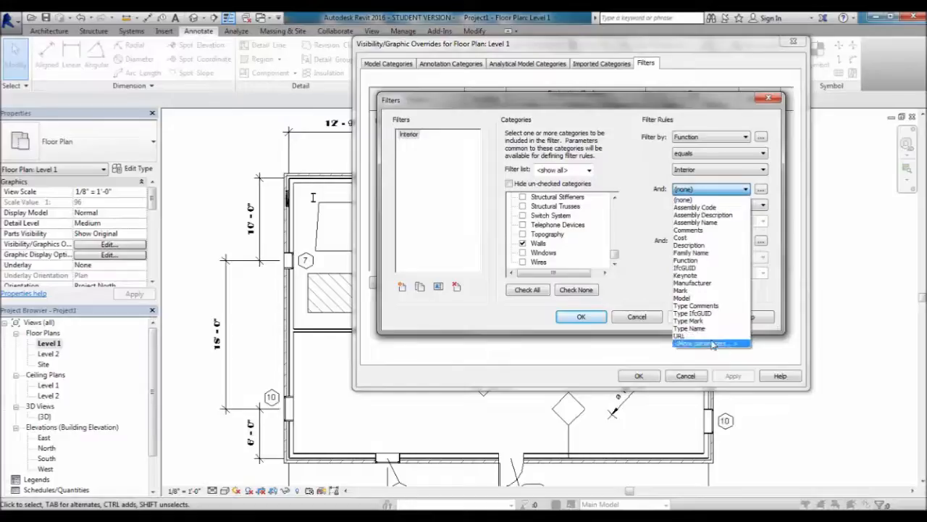
pyautogui.click(652, 172)
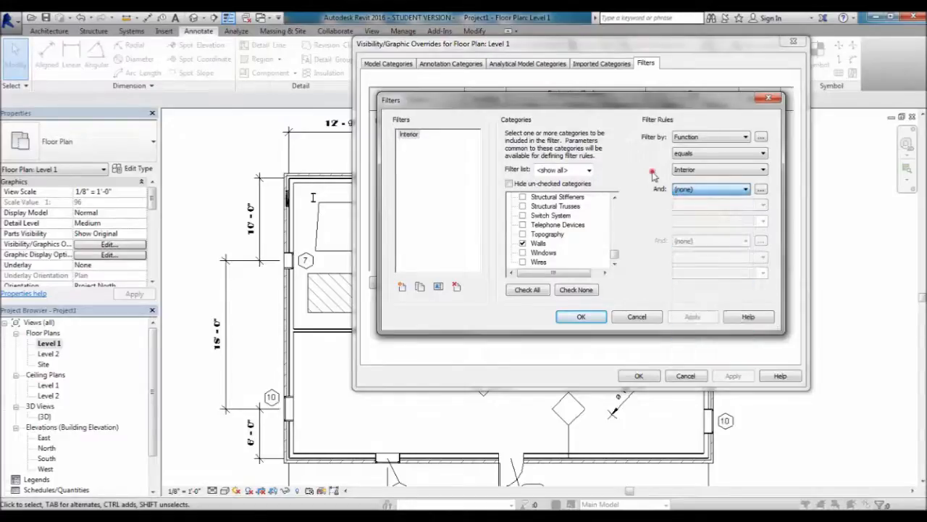
pyautogui.click(710, 136)
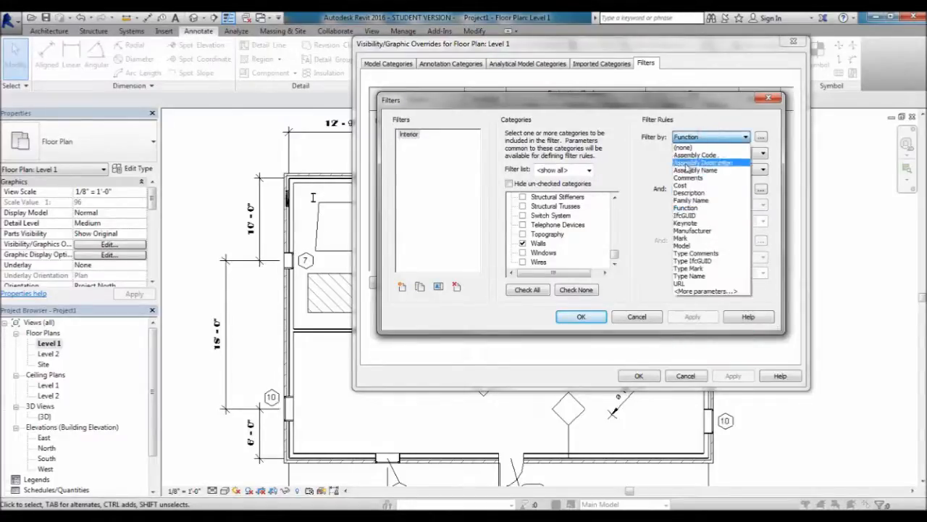
pyautogui.click(654, 140)
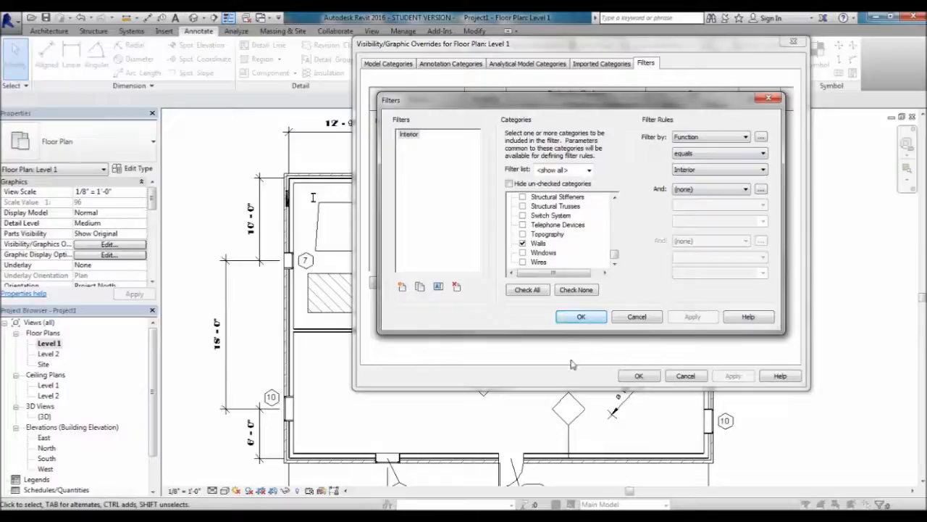
pyautogui.click(637, 316)
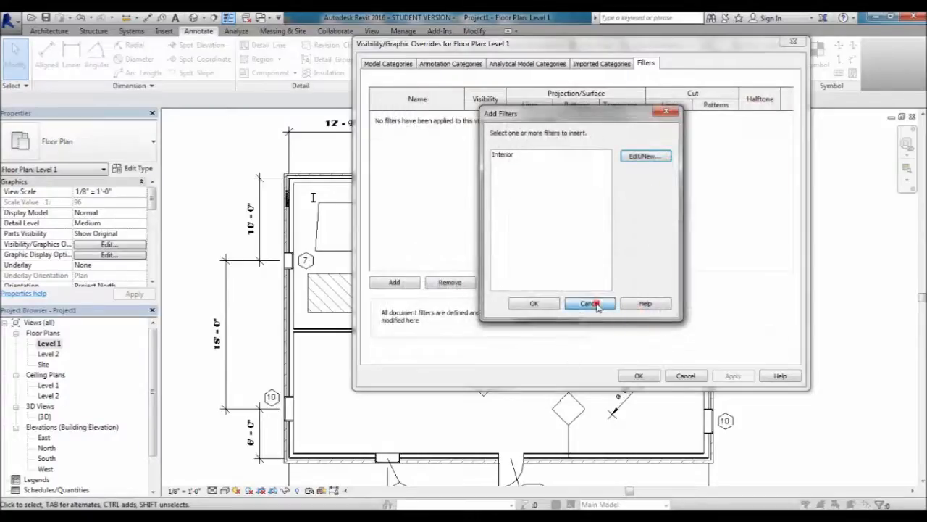
pyautogui.click(589, 303)
pyautogui.click(612, 167)
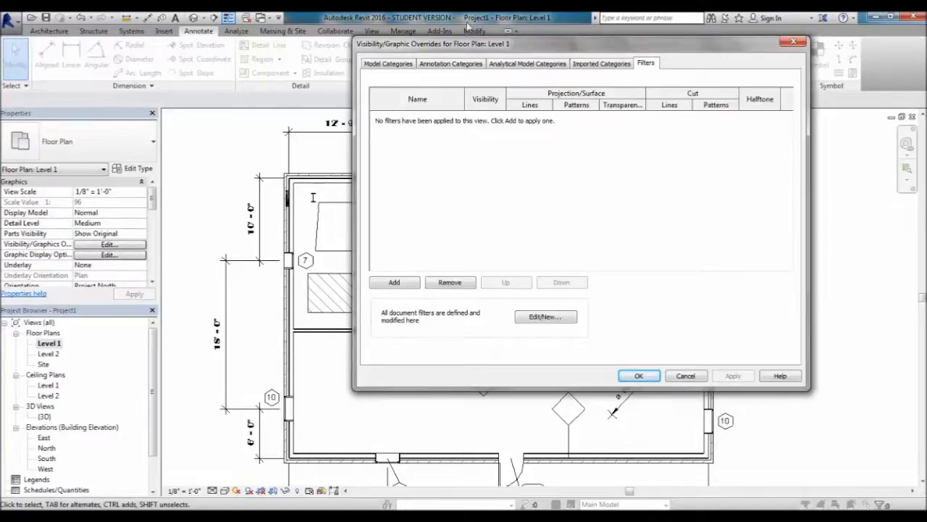
# Return to the model category overrides of the Level 1 plan and close the visibility and graphics settings.
pyautogui.click(394, 63)
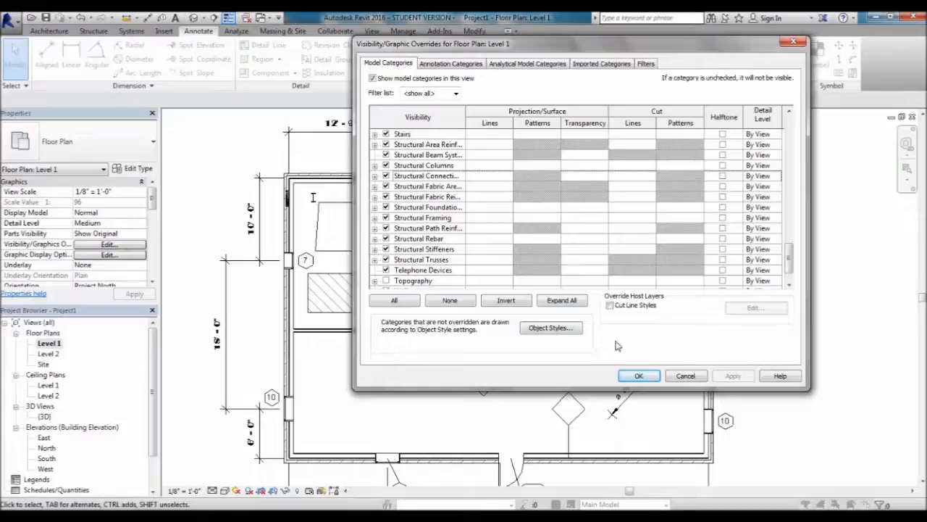
pyautogui.click(639, 375)
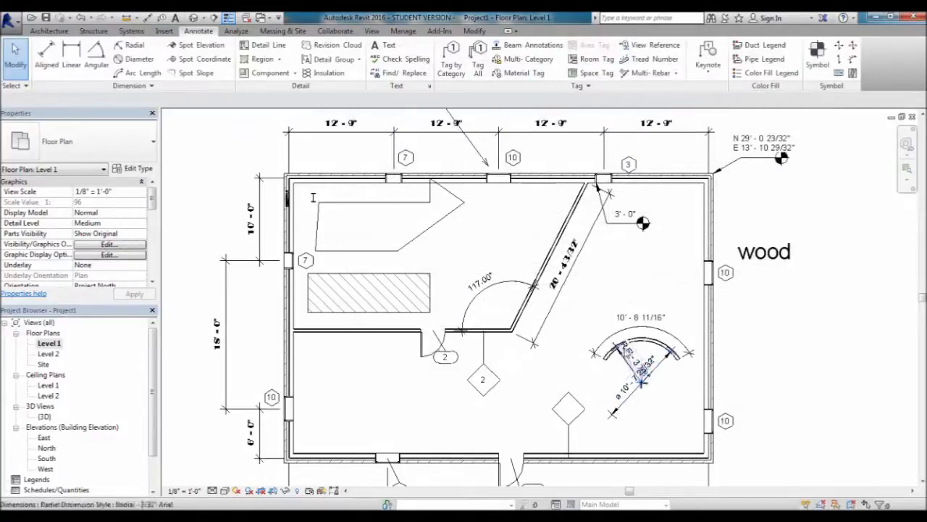
pyautogui.click(610, 343)
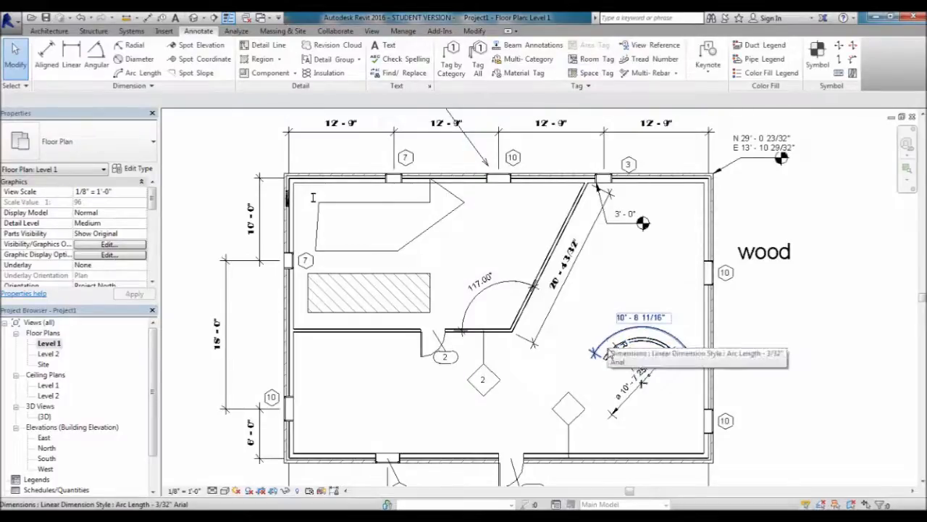
pyautogui.click(563, 385)
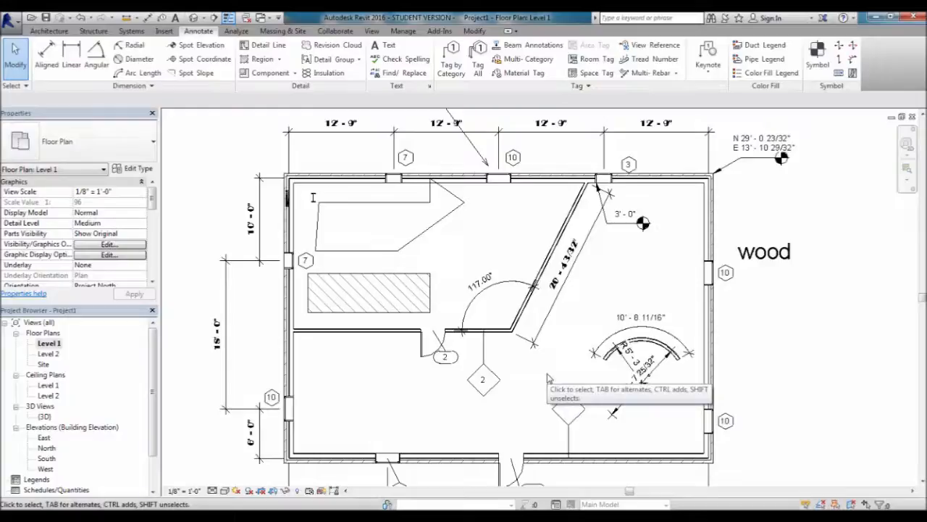
# Override the horizontal interior partition wall's graphics in this view by element, setting its cut pattern color to Blue.
pyautogui.click(397, 331)
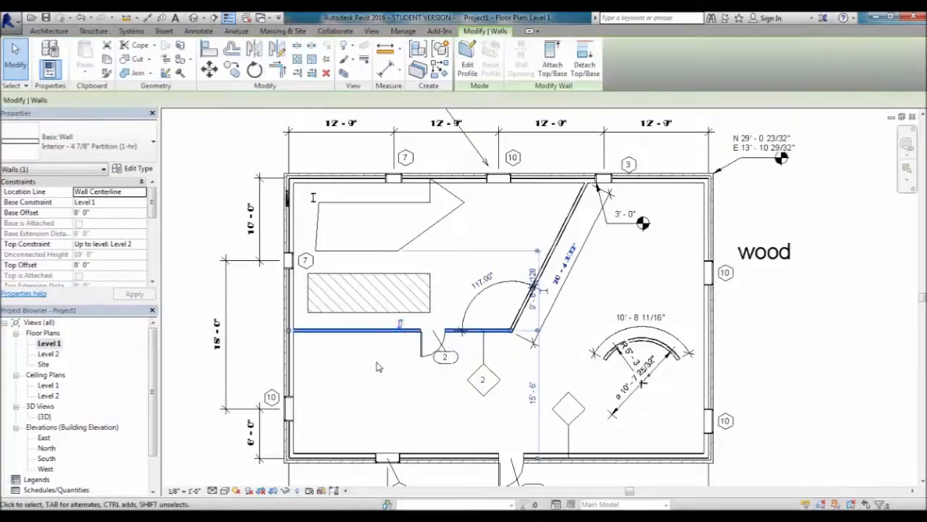
pyautogui.rightClick(391, 335)
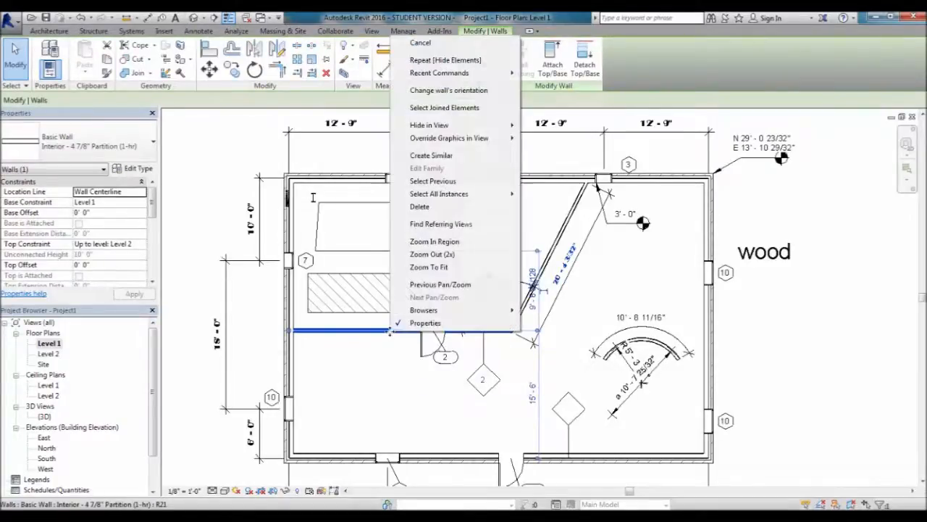
pyautogui.moveTo(479, 131)
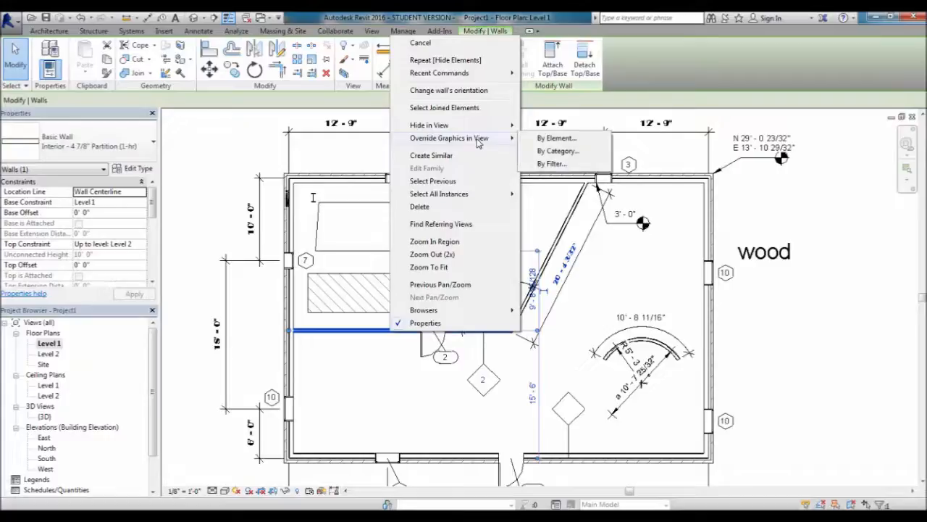
pyautogui.click(556, 137)
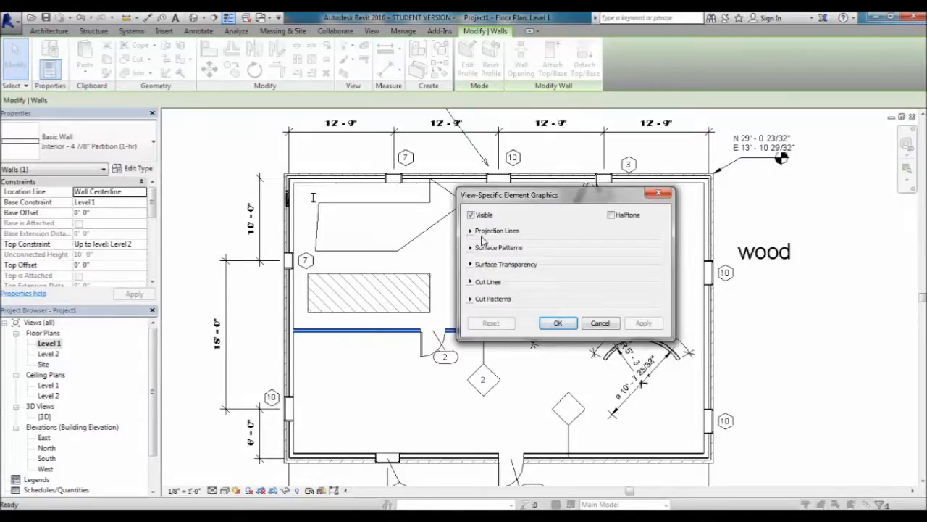
pyautogui.click(472, 298)
pyautogui.click(547, 331)
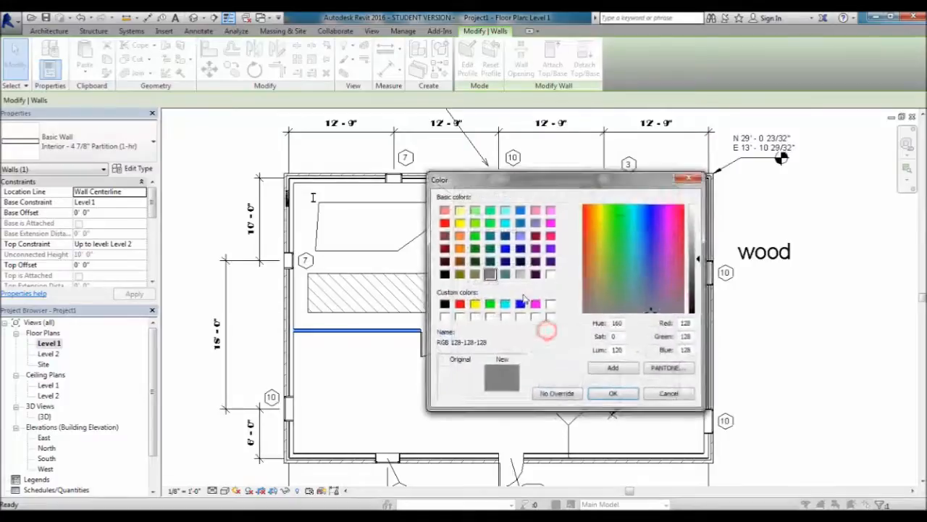
pyautogui.click(520, 303)
pyautogui.click(601, 393)
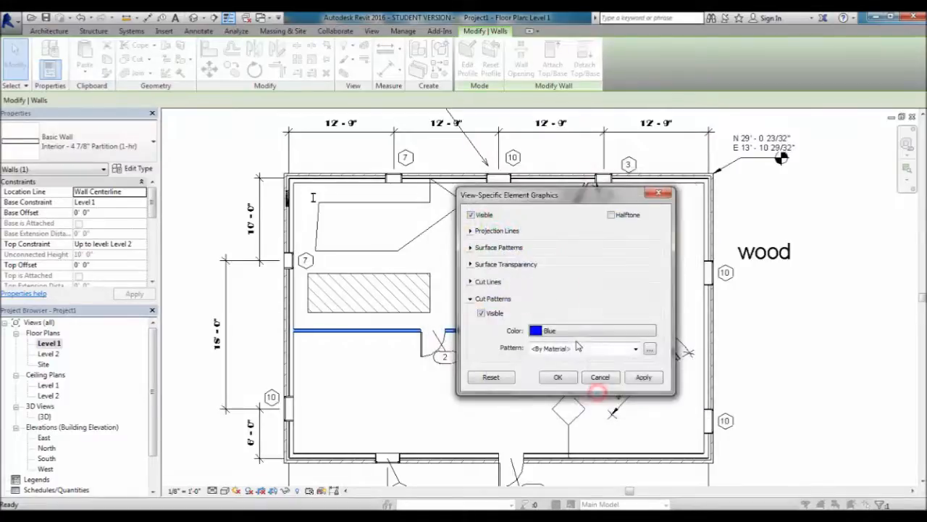
# Set the wall's cut pattern override to Solid fill, accept it and inspect the wall in the plan.
pyautogui.click(580, 347)
pyautogui.click(601, 281)
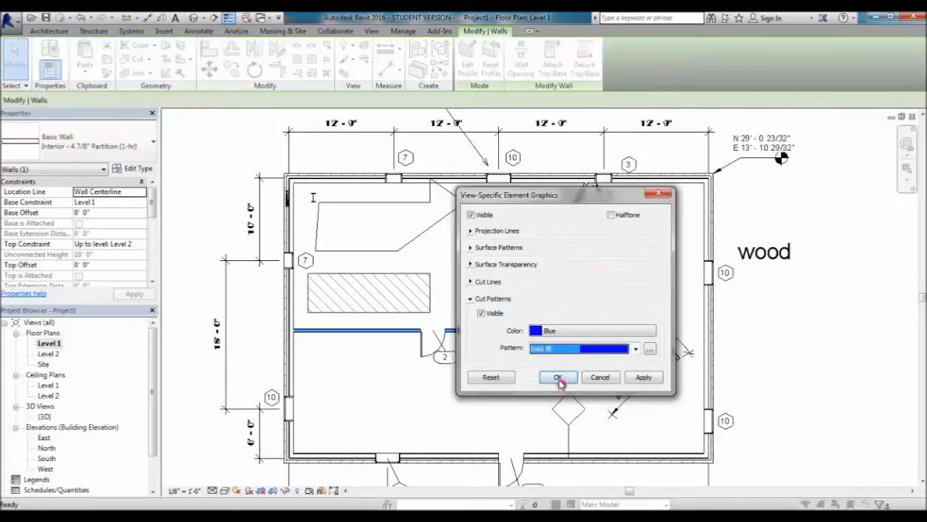
pyautogui.click(559, 377)
pyautogui.click(471, 398)
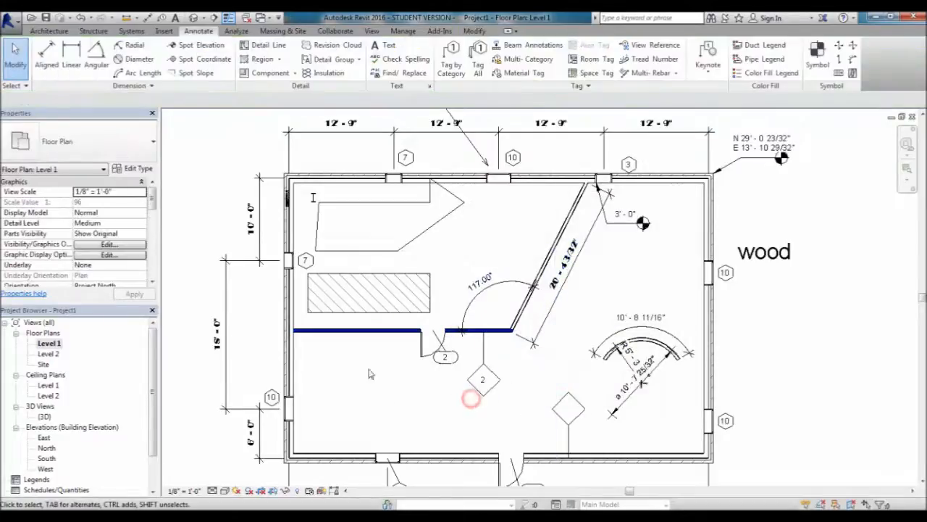
pyautogui.scroll(4, 434, 323)
pyautogui.moveTo(623, 348); pyautogui.dragTo(374, 347, button='middle')
pyautogui.scroll(-3, 376, 347)
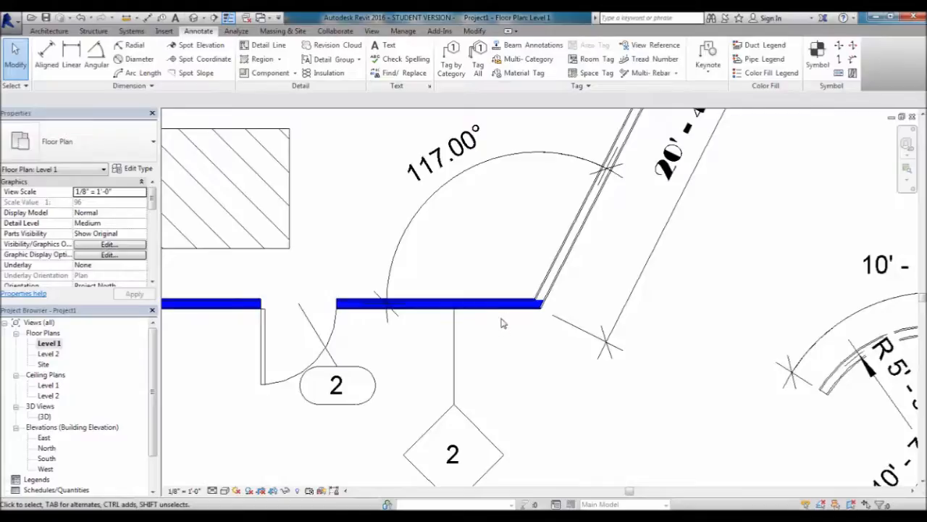
pyautogui.scroll(-3, 504, 324)
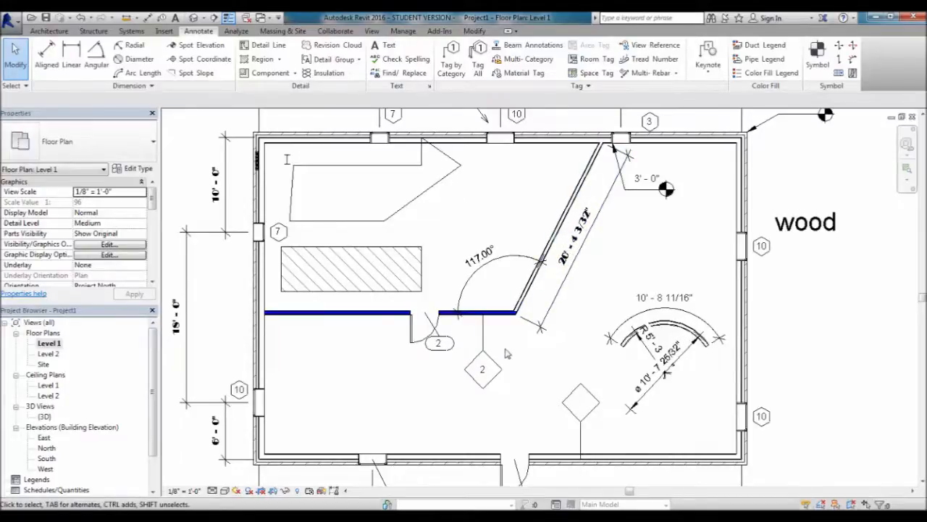
# Reset the horizontal partition wall's view-specific element graphics so its cut pattern is By Material, and accept the change.
pyautogui.click(321, 358)
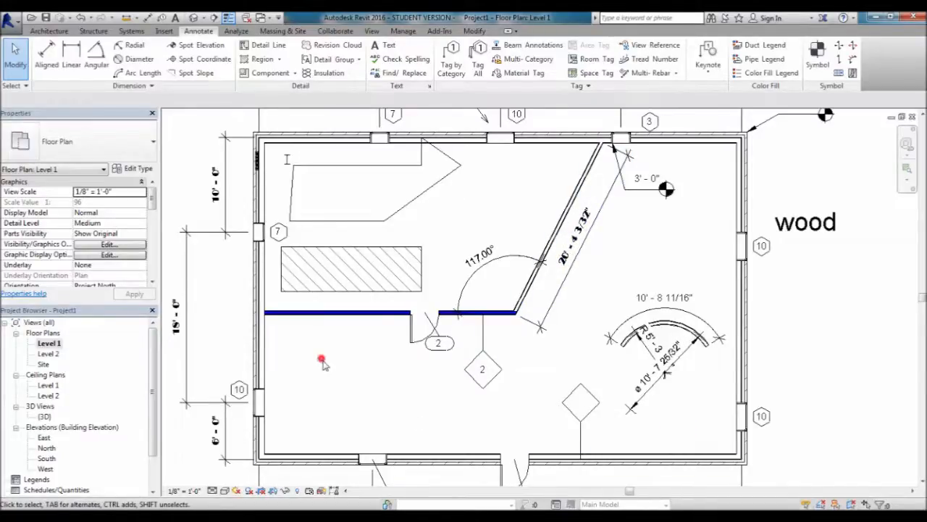
pyautogui.click(369, 315)
pyautogui.rightClick(374, 313)
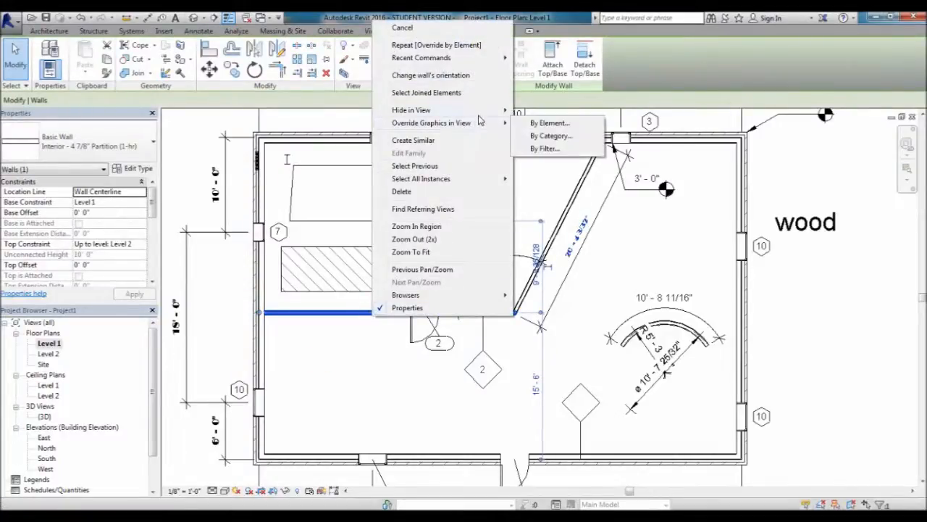
pyautogui.click(557, 124)
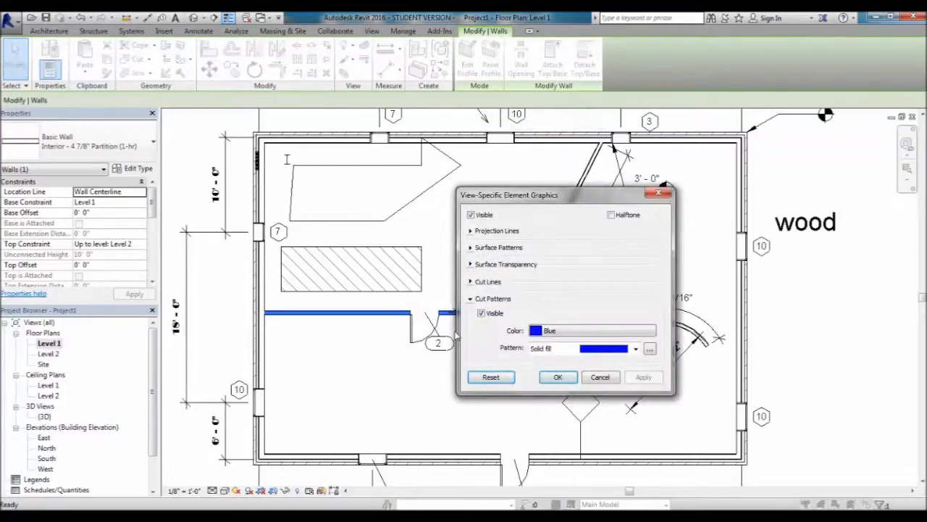
pyautogui.click(492, 377)
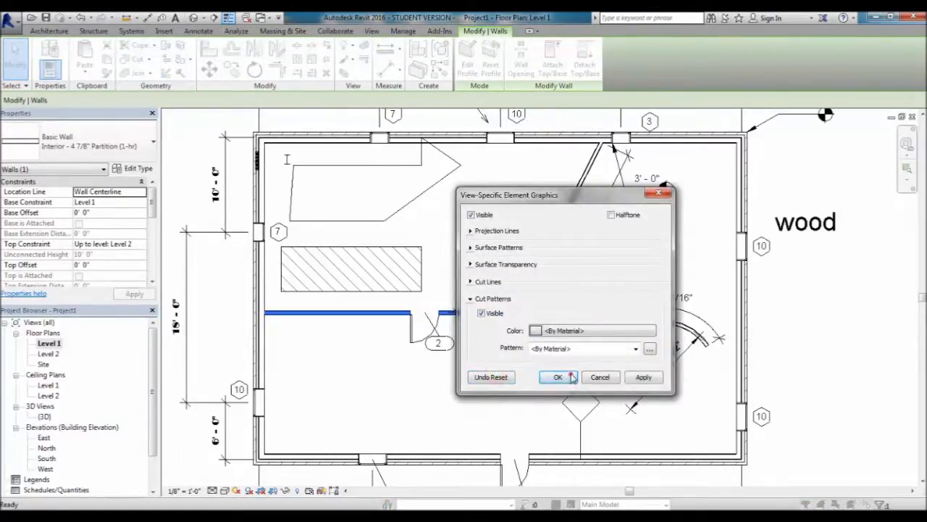
pyautogui.click(569, 376)
pyautogui.click(376, 374)
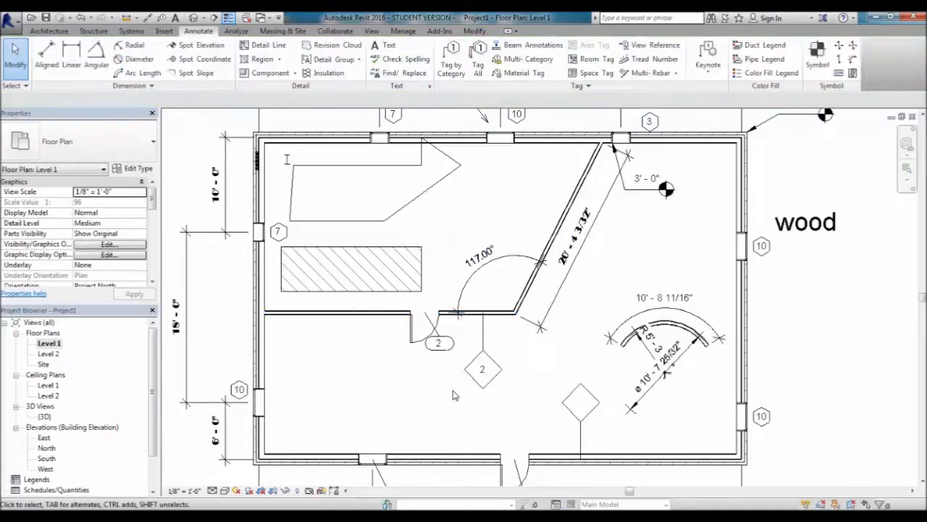
pyautogui.moveTo(455, 363)
pyautogui.mouseDown(button='middle')
pyautogui.moveTo(480, 348)
pyautogui.moveTo(457, 367)
pyautogui.mouseUp(button='middle')
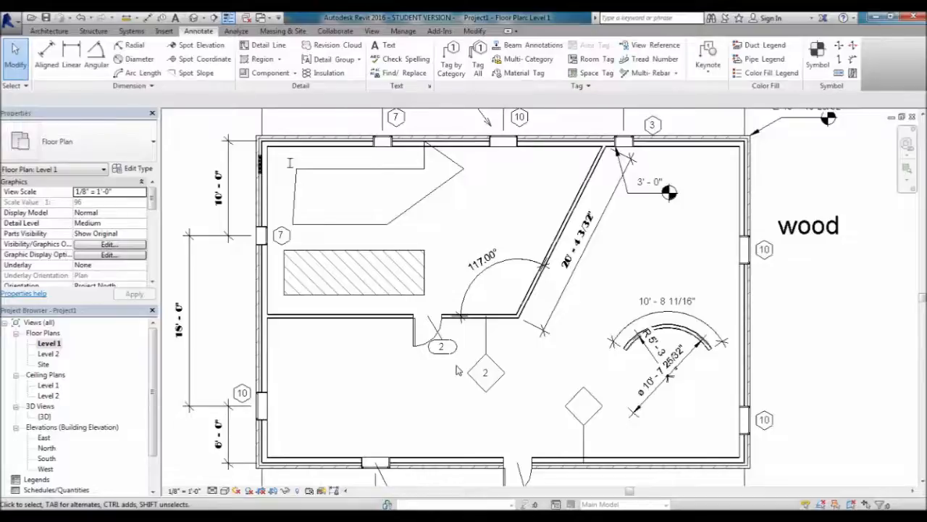
pyautogui.scroll(-1, 457, 370)
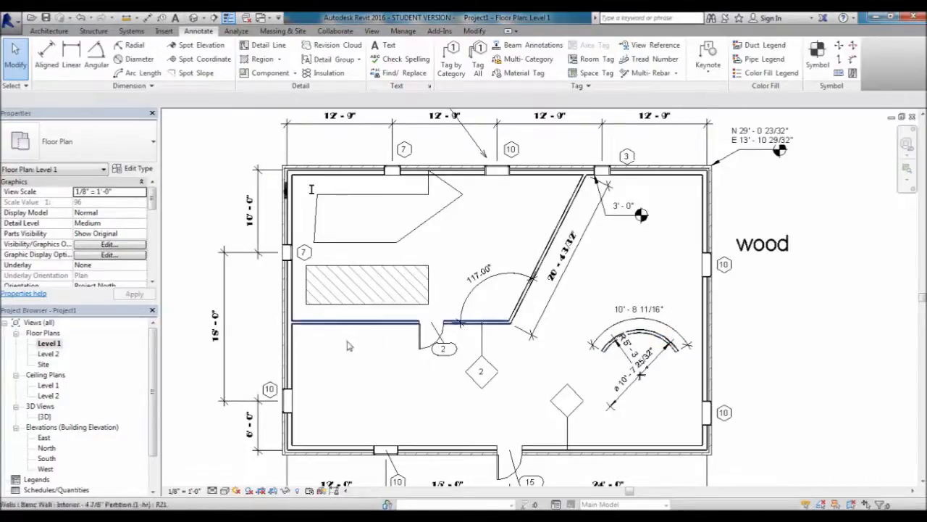
pyautogui.moveTo(524, 242); pyautogui.dragTo(503, 254, button='middle')
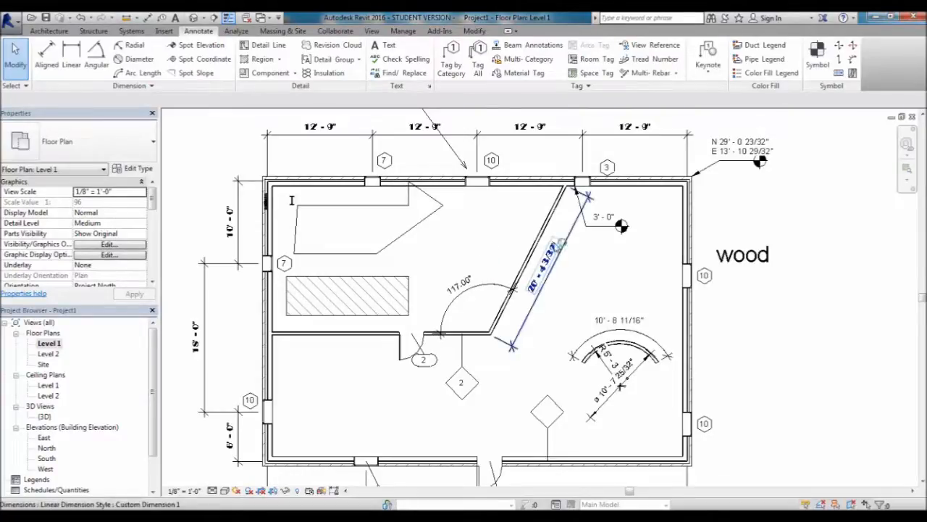
pyautogui.scroll(-2, 550, 241)
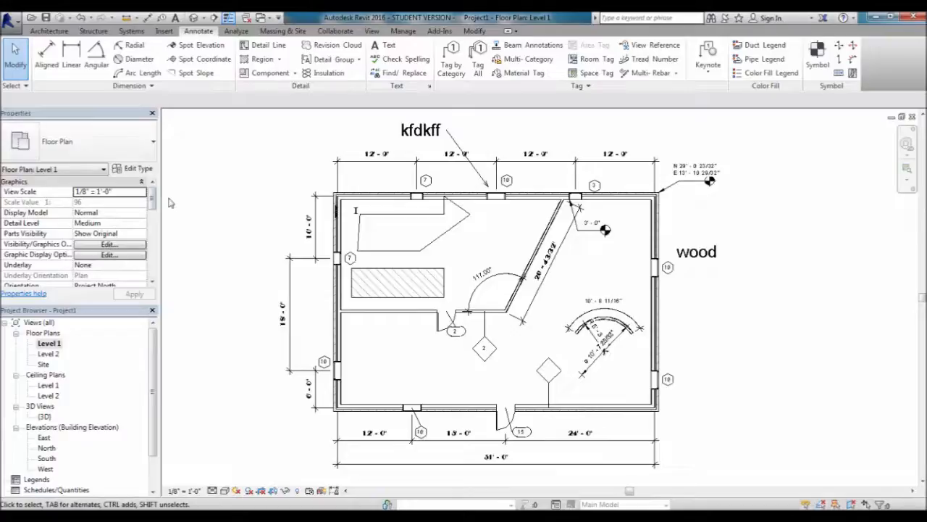
# Create a view template named Project Floor Plan from the current Level 1 floor plan view.
pyautogui.moveTo(151, 194); pyautogui.dragTo(161, 251)
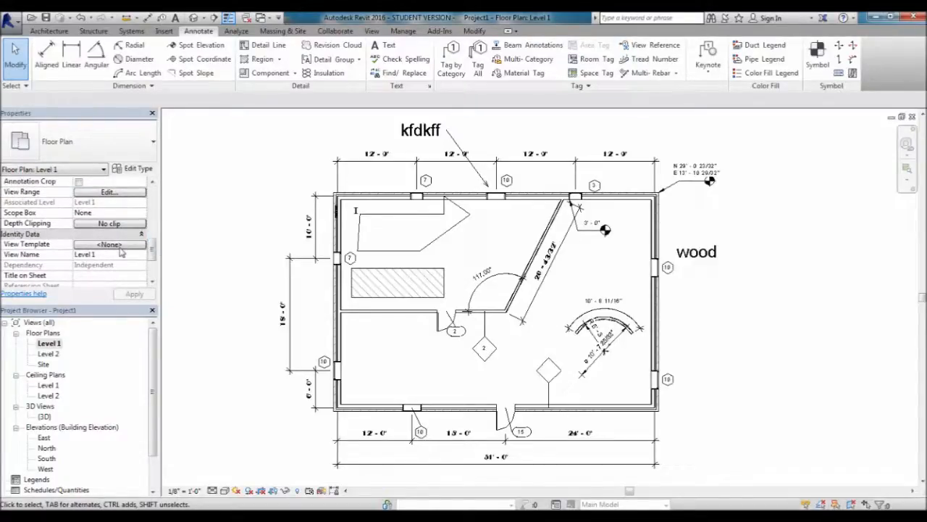
pyautogui.click(374, 32)
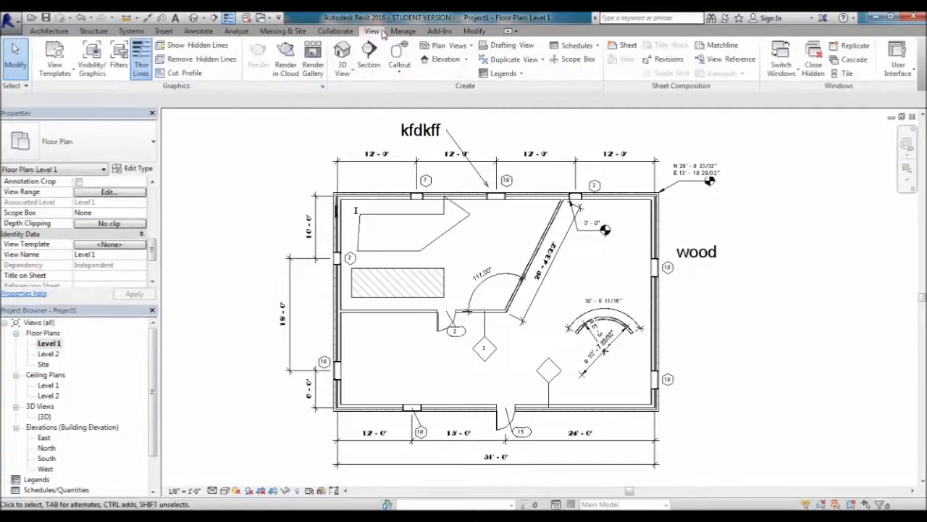
pyautogui.click(73, 72)
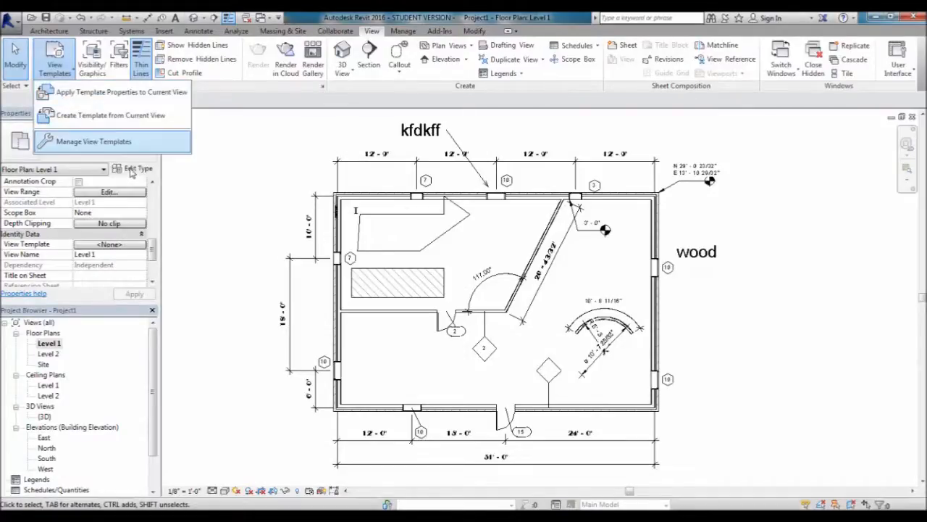
pyautogui.click(142, 115)
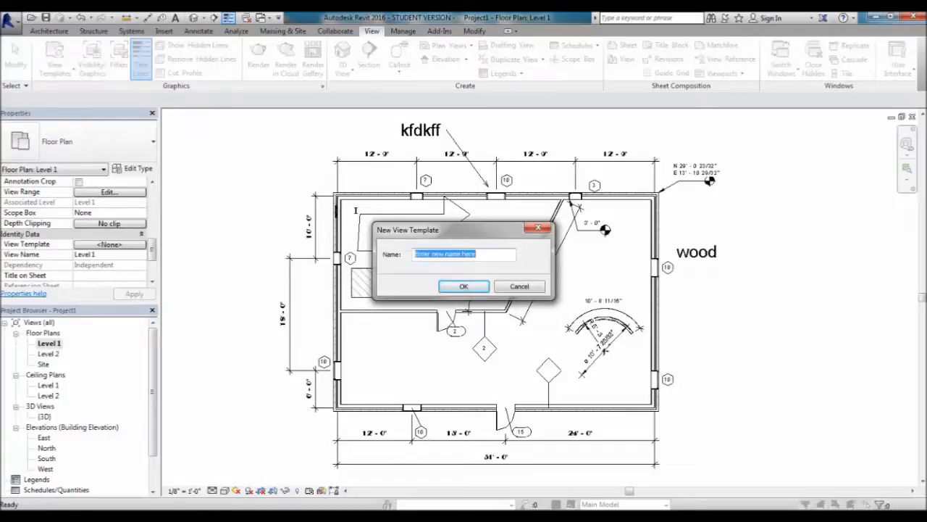
pyautogui.write('Project Floor')
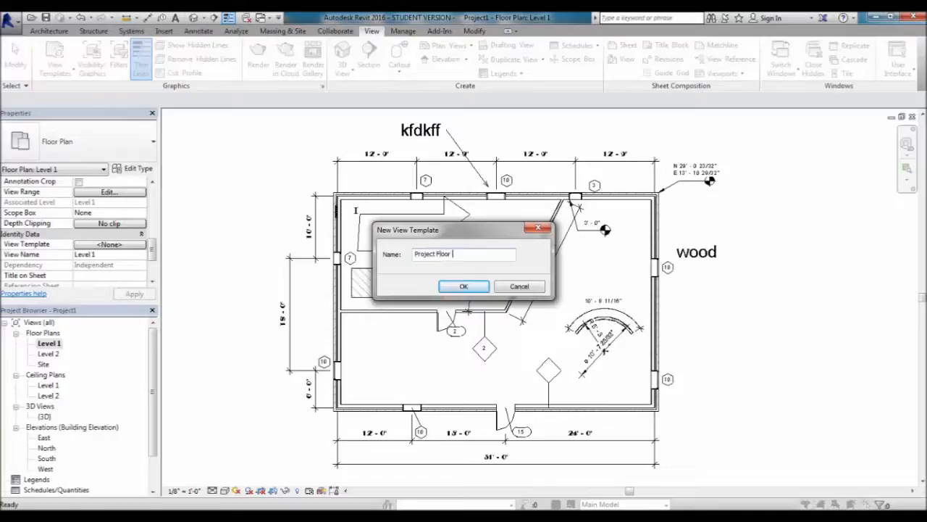
pyautogui.write(' Plan')
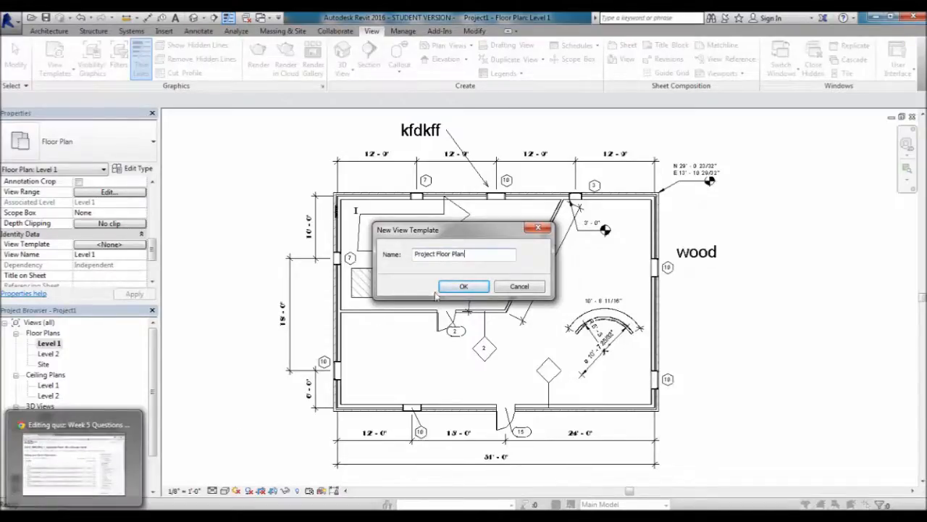
pyautogui.click(456, 289)
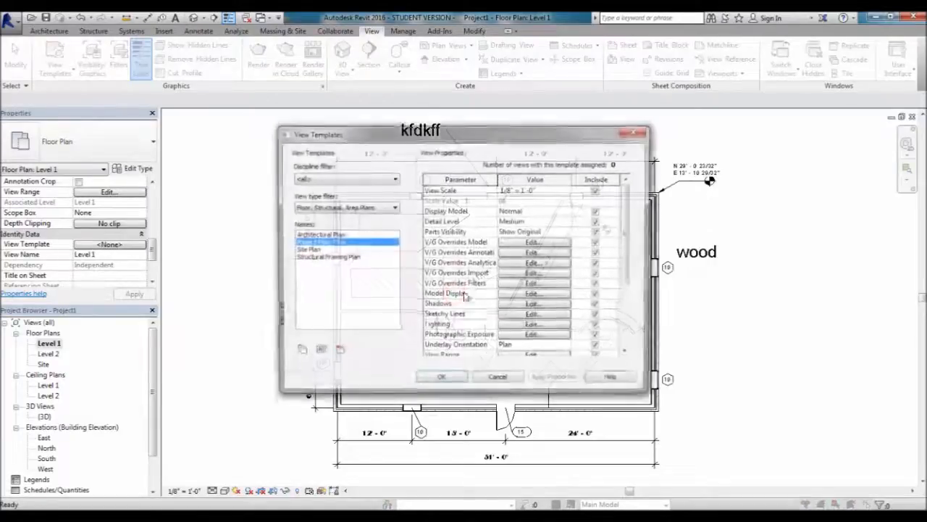
# Examine the model category overrides stored in the Project Floor Plan template and close them without changes.
pyautogui.moveTo(458, 132); pyautogui.dragTo(683, 125)
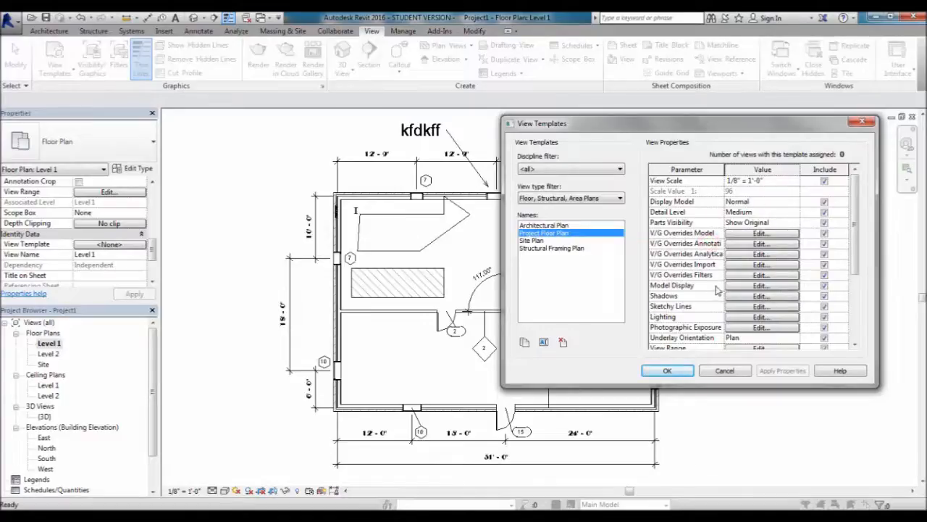
pyautogui.click(739, 234)
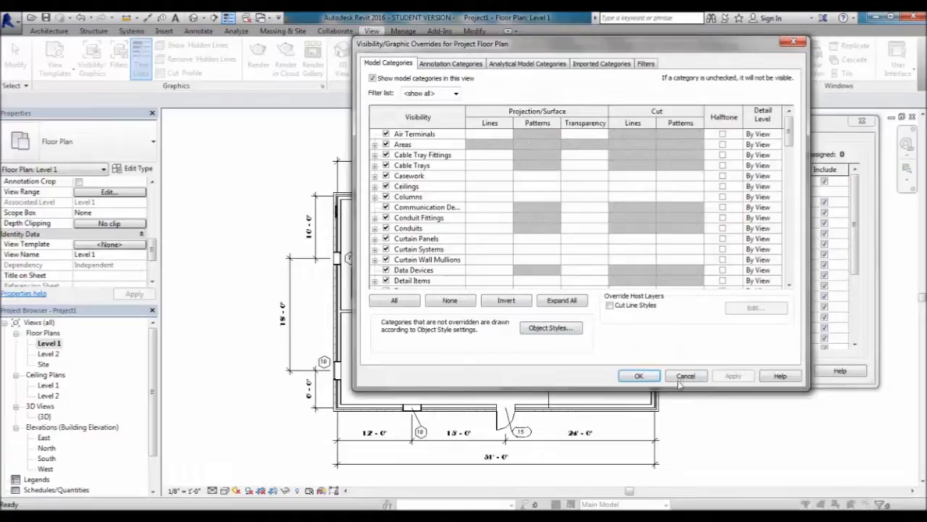
pyautogui.click(682, 376)
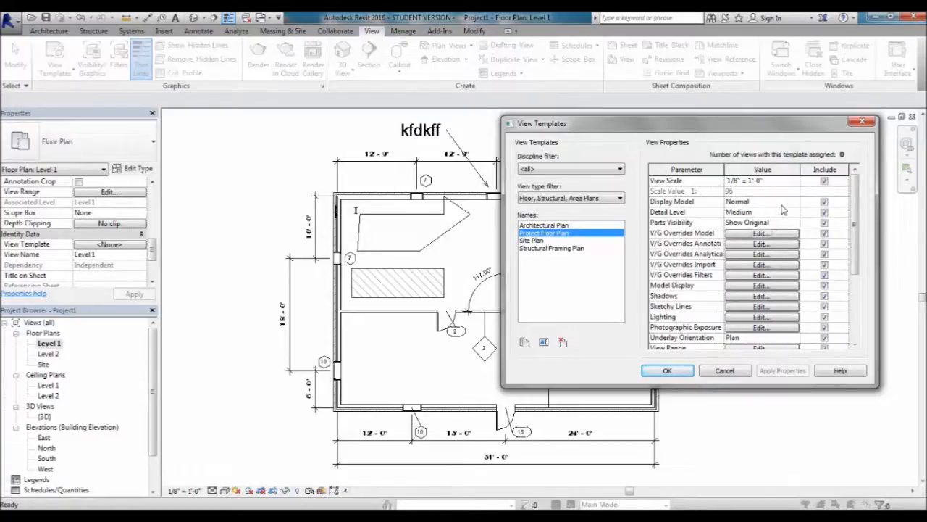
# Exclude and re-include View Scale in the Project Floor Plan template, and accept the template settings.
pyautogui.click(824, 185)
pyautogui.click(825, 182)
pyautogui.click(824, 182)
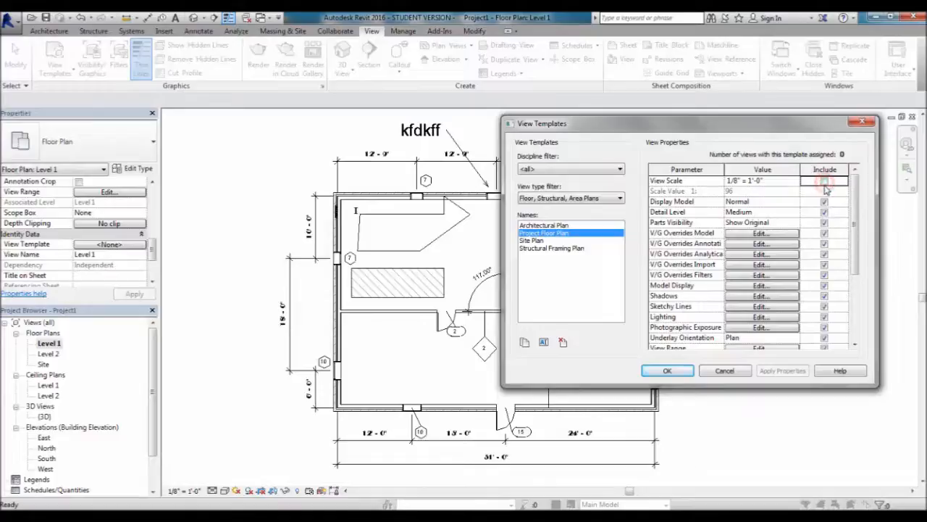
pyautogui.click(827, 170)
pyautogui.click(825, 181)
pyautogui.moveTo(738, 123); pyautogui.dragTo(678, 133)
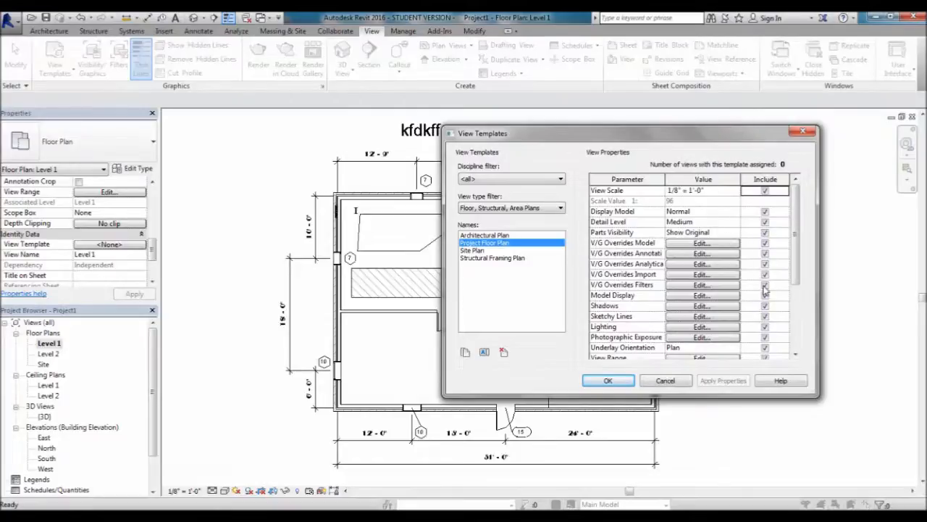
pyautogui.moveTo(801, 271); pyautogui.dragTo(823, 205)
pyautogui.click(608, 381)
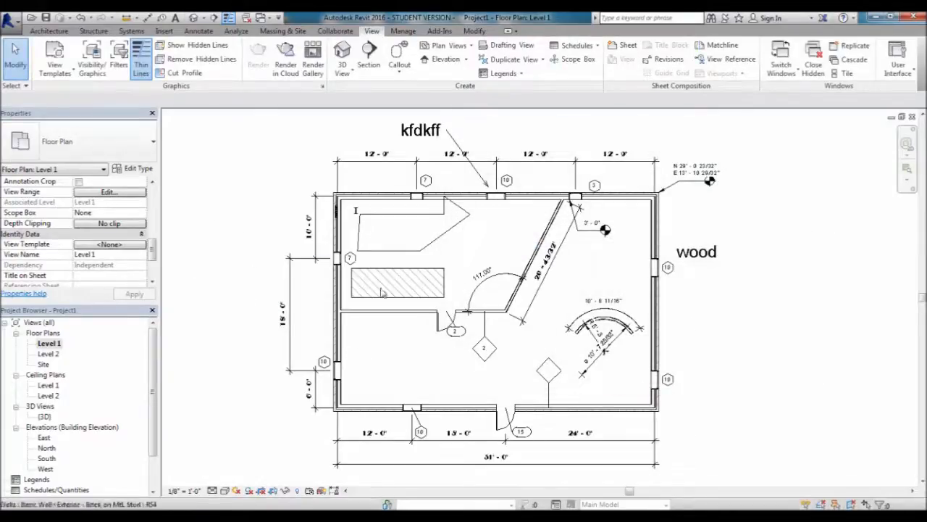
pyautogui.click(235, 252)
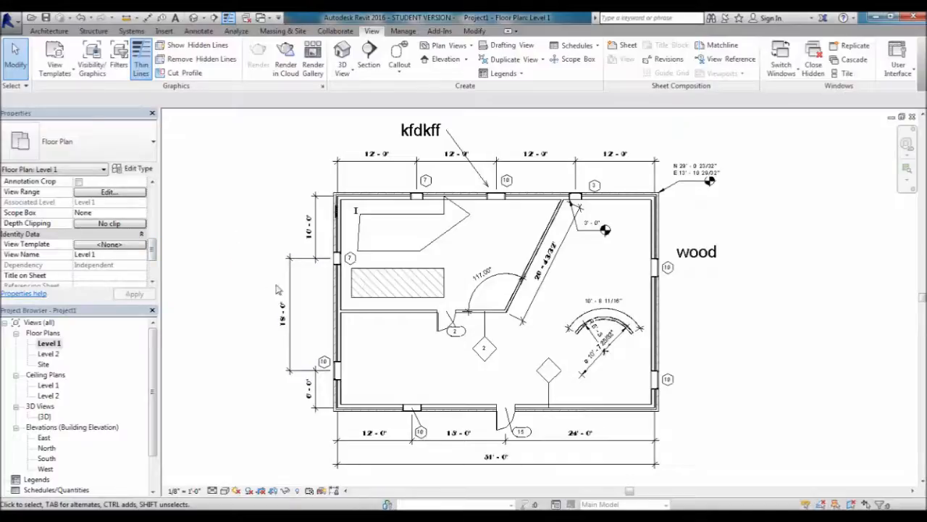
# Assign the Project Floor Plan view template to the Level 1 view.
pyautogui.click(99, 245)
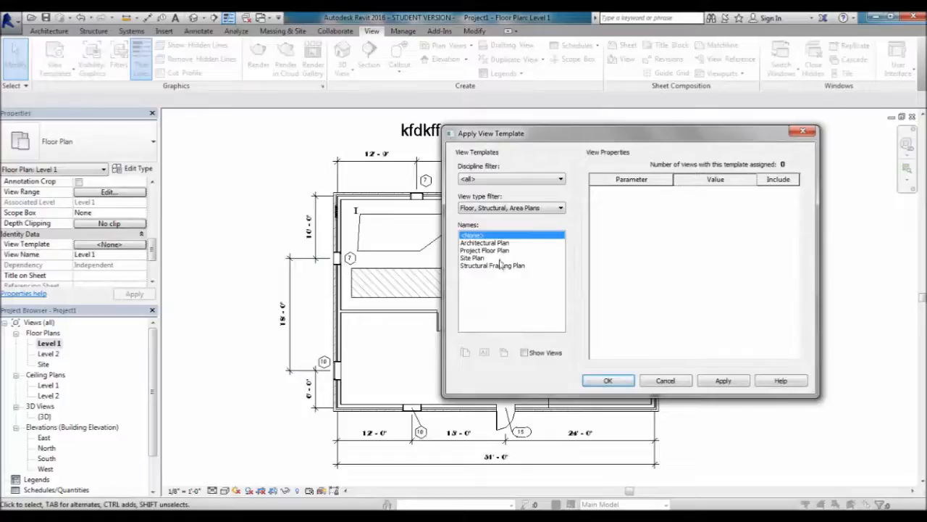
pyautogui.click(499, 251)
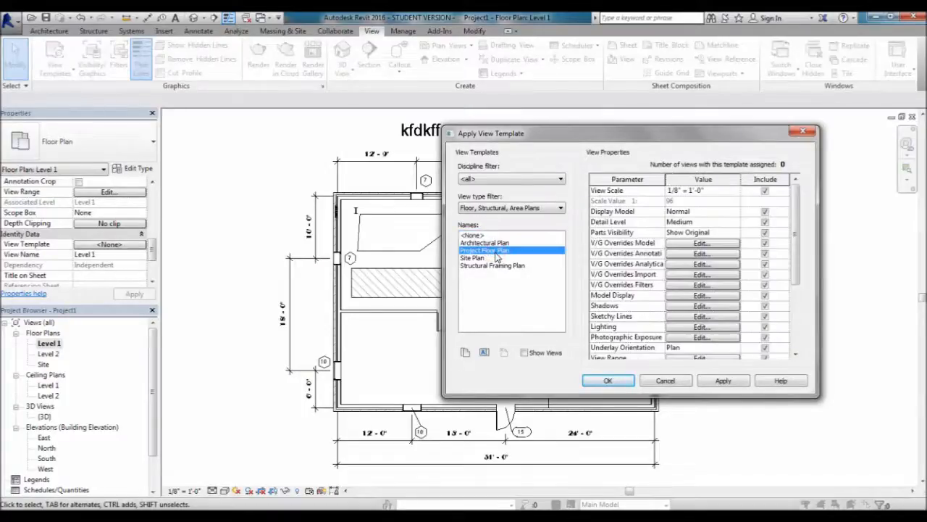
pyautogui.click(608, 380)
pyautogui.click(240, 262)
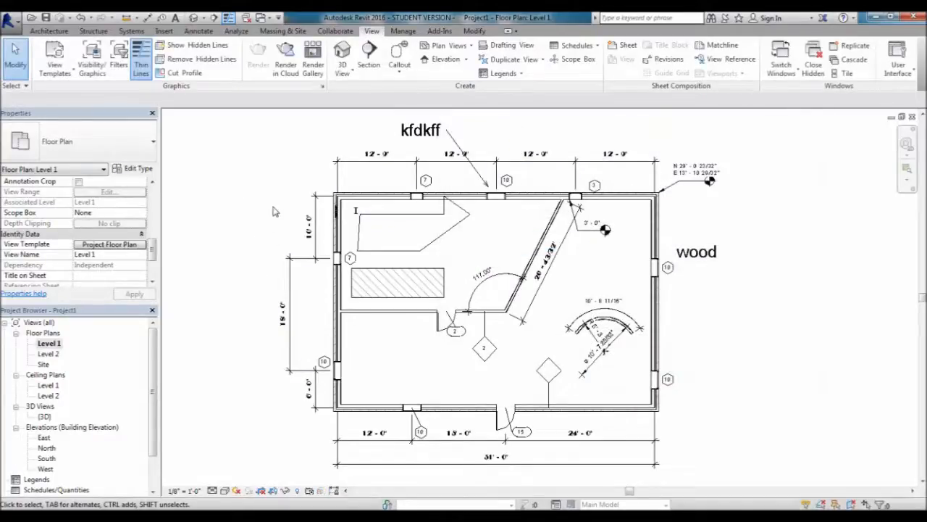
# Examine which Level 1 view properties the assigned template controls, including view scale, display model and view range.
pyautogui.click(106, 191)
pyautogui.moveTo(153, 247); pyautogui.dragTo(197, 176)
pyautogui.click(88, 205)
pyautogui.click(98, 191)
pyautogui.click(86, 211)
pyautogui.click(117, 213)
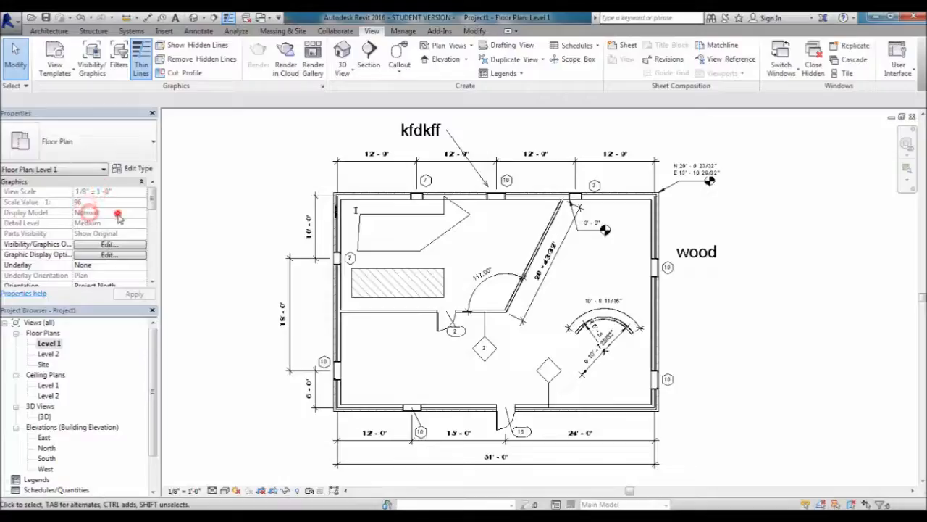
pyautogui.click(155, 205)
pyautogui.moveTo(155, 205); pyautogui.dragTo(150, 257)
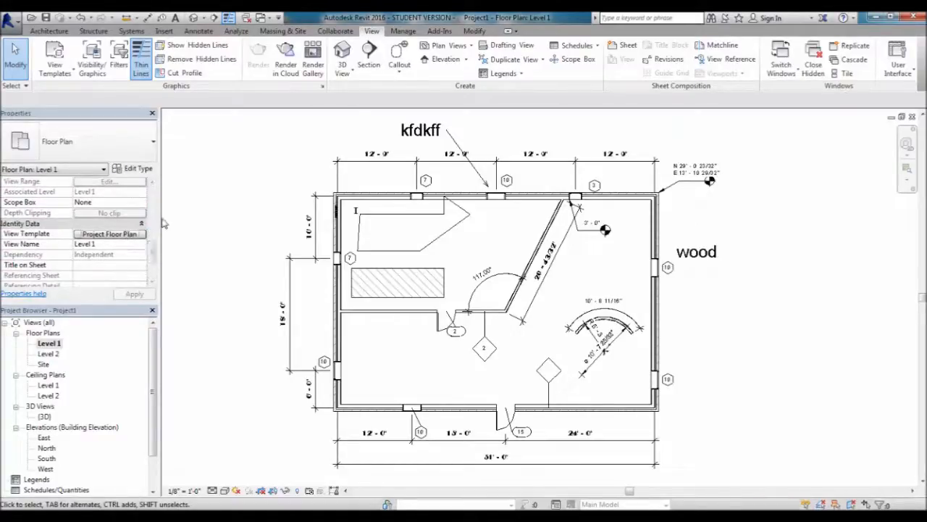
pyautogui.click(95, 191)
# Remove the assigned template from the Level 1 view by setting its view template to None.
pyautogui.click(121, 240)
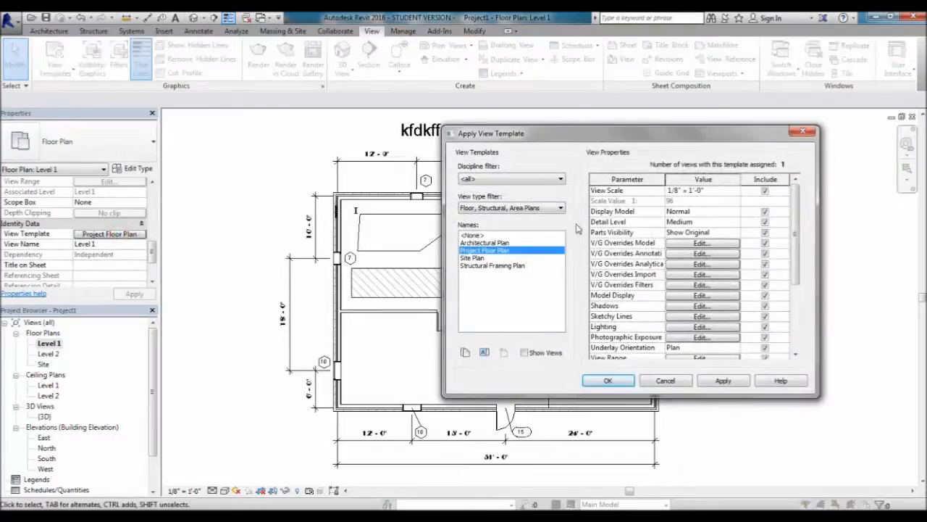
pyautogui.click(472, 235)
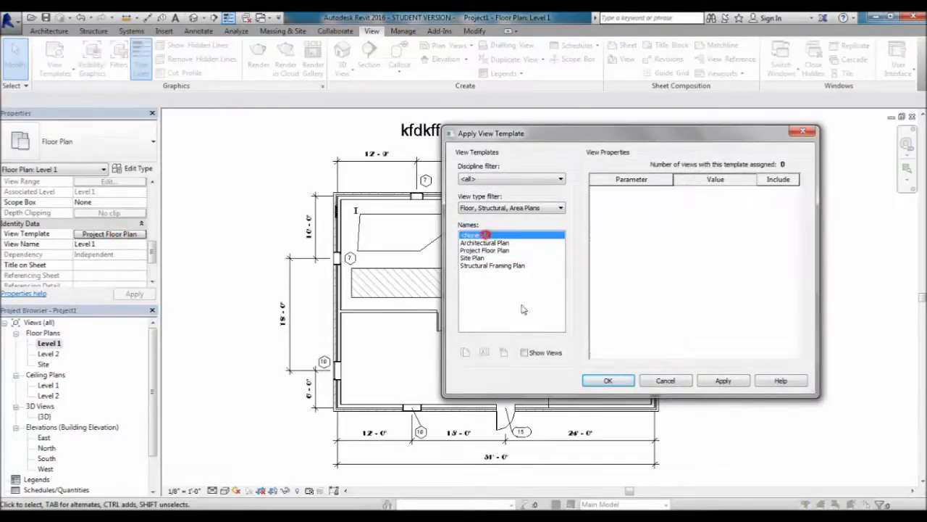
pyautogui.click(607, 379)
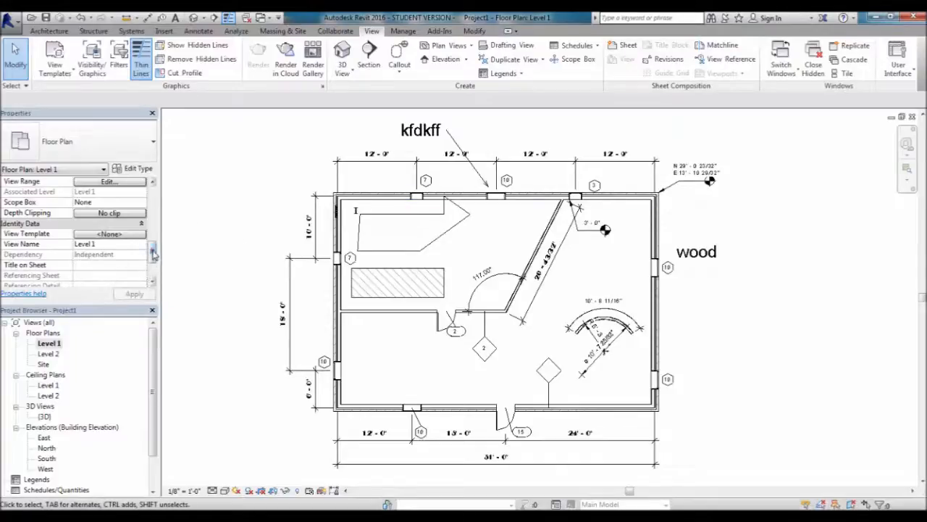
# Examine the Level 1 view's graphics, identity and phasing properties with no template assigned.
pyautogui.scroll(1, 151, 248)
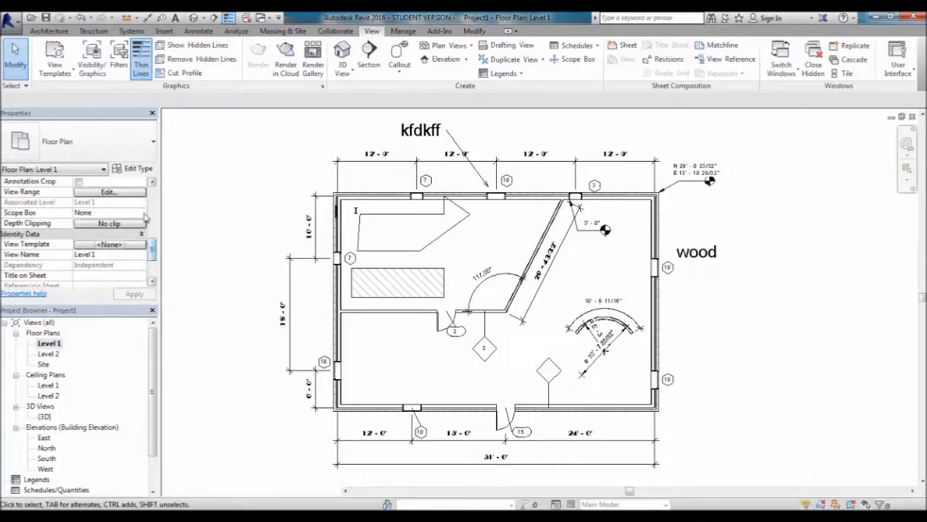
pyautogui.scroll(-4, 153, 250)
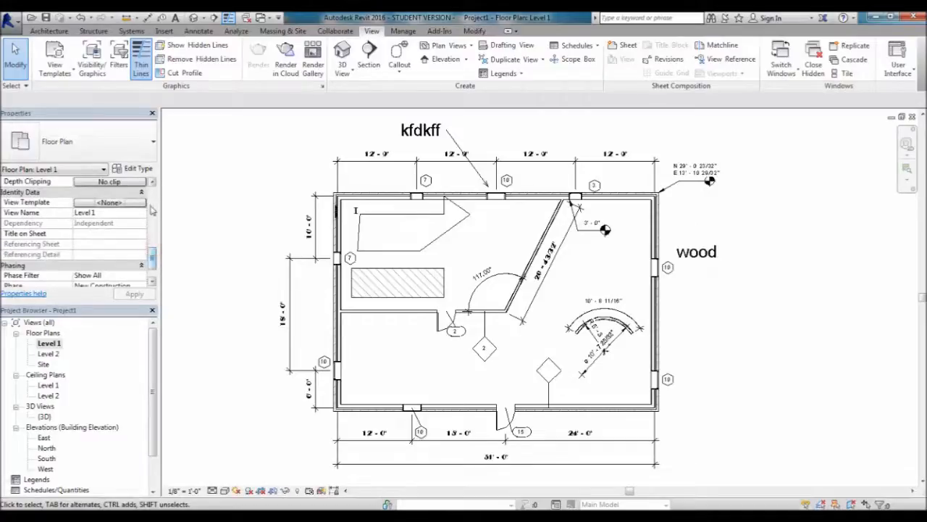
pyautogui.scroll(10, 151, 254)
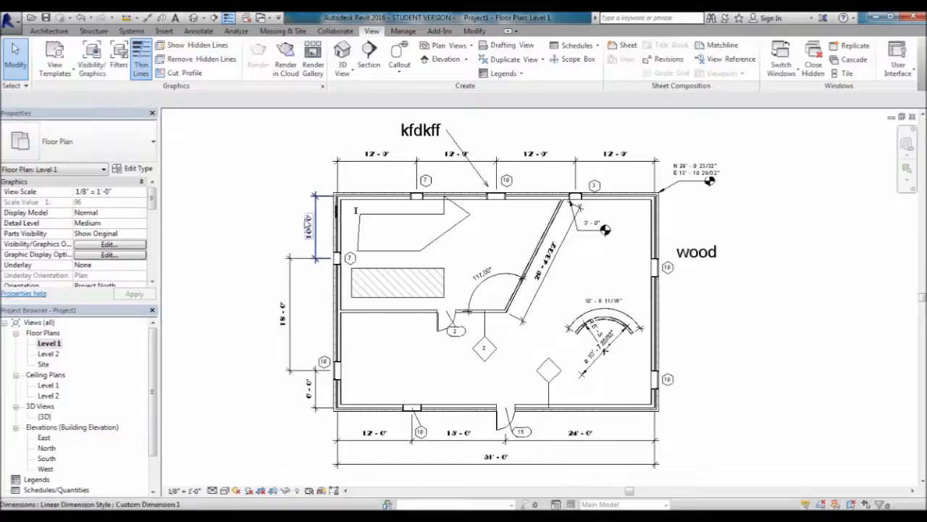
pyautogui.click(224, 273)
pyautogui.scroll(-1, 402, 304)
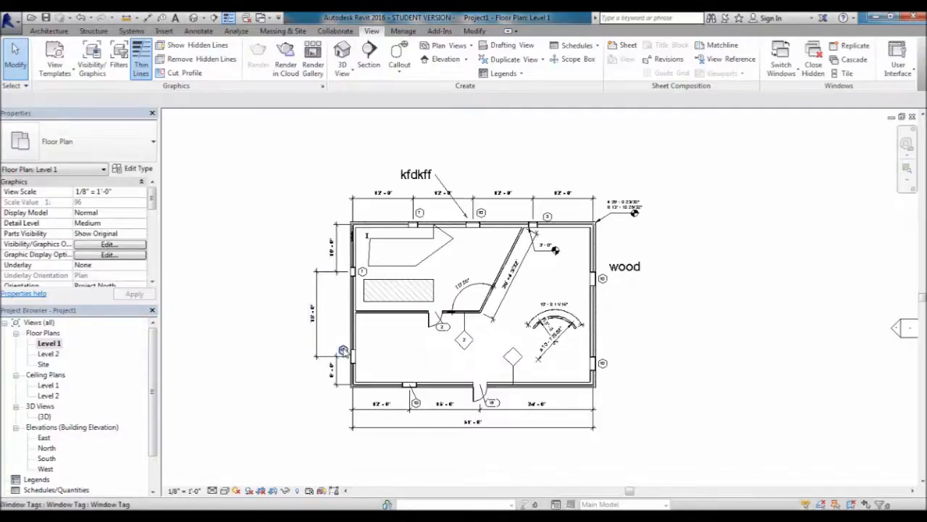
# Turn off Thin Lines and inspect the true lineweights at the building's upper-left wall corner.
pyautogui.click(264, 287)
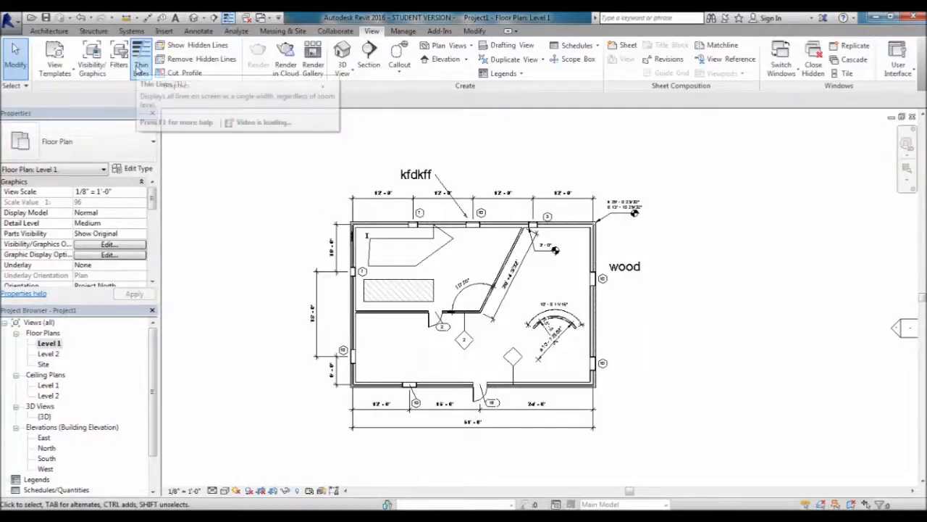
pyautogui.scroll(5, 347, 234)
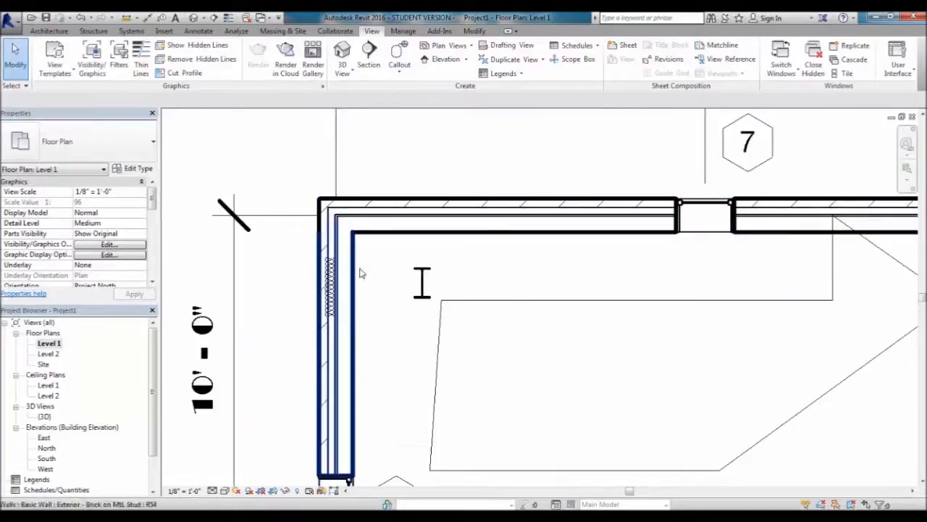
pyautogui.scroll(2, 395, 224)
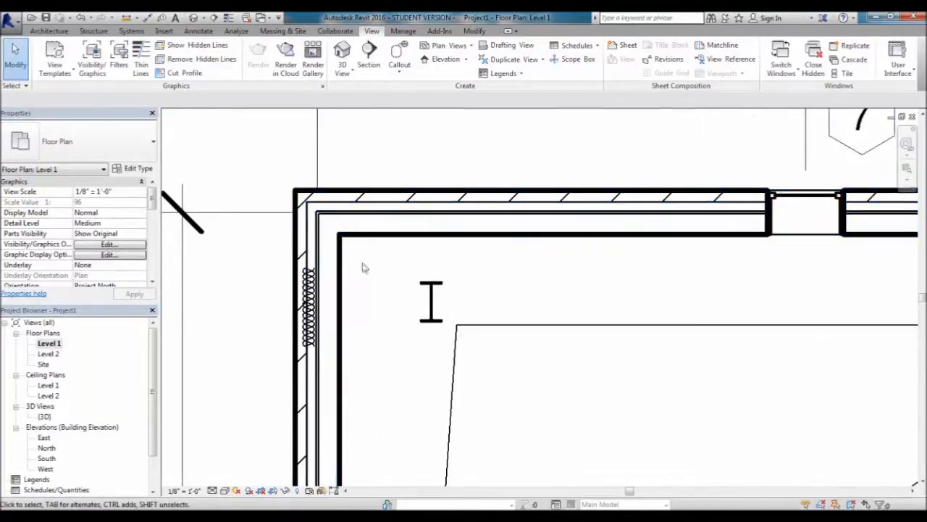
# Turn Thin Lines back on and inspect the wall layers at the same corner.
pyautogui.click(141, 63)
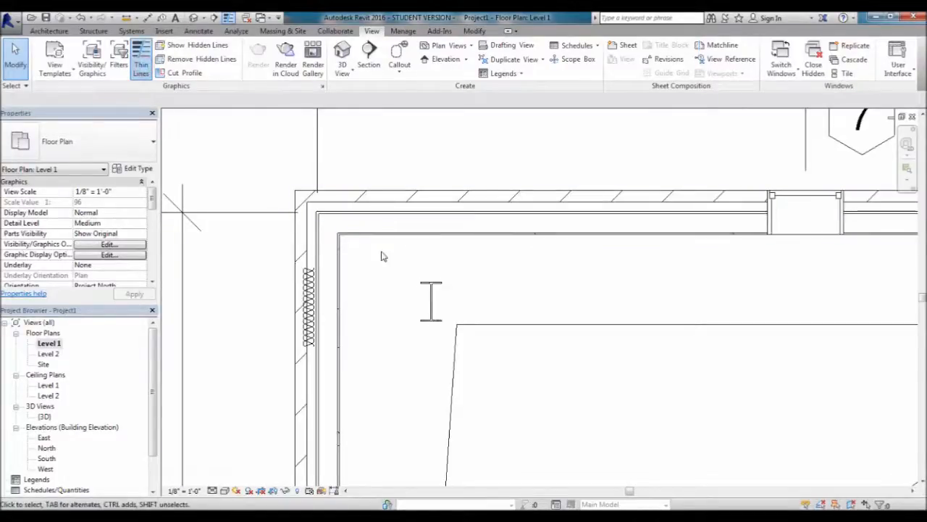
pyautogui.scroll(3, 382, 254)
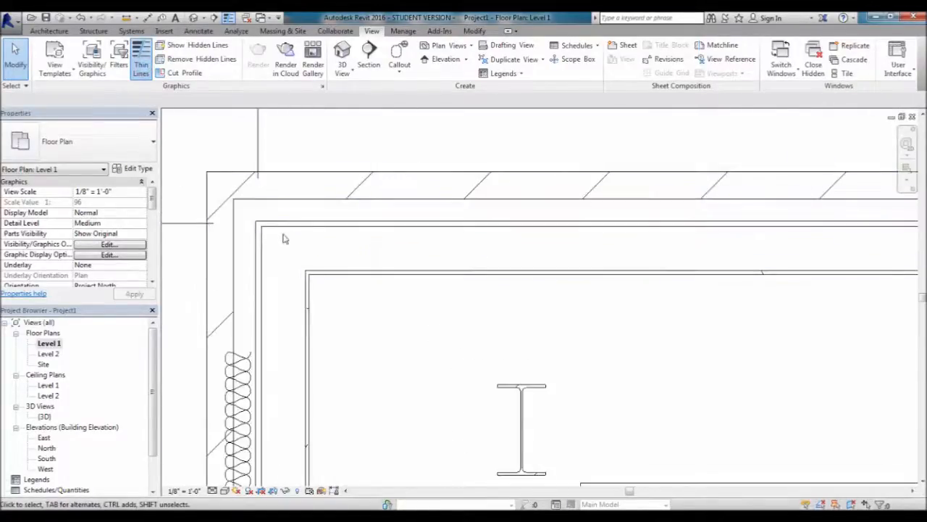
pyautogui.scroll(-3, 284, 240)
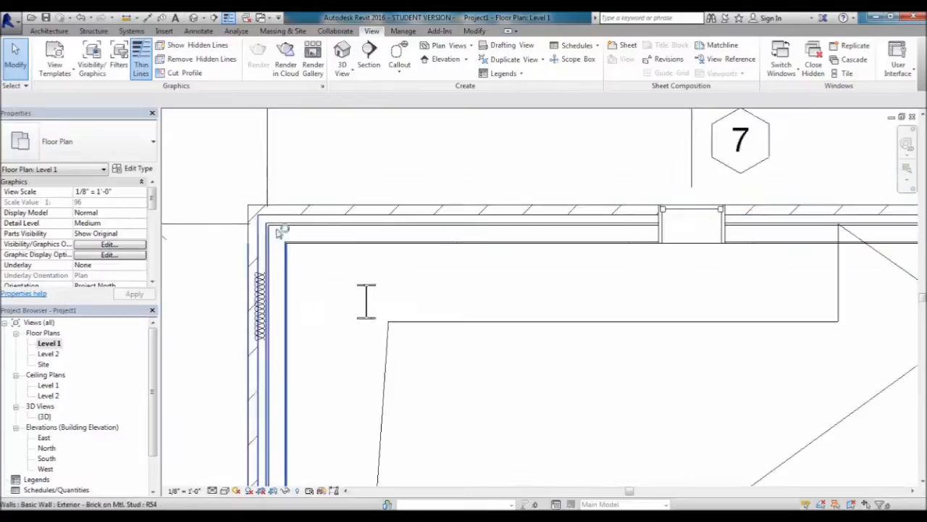
pyautogui.click(142, 67)
pyautogui.scroll(3, 250, 247)
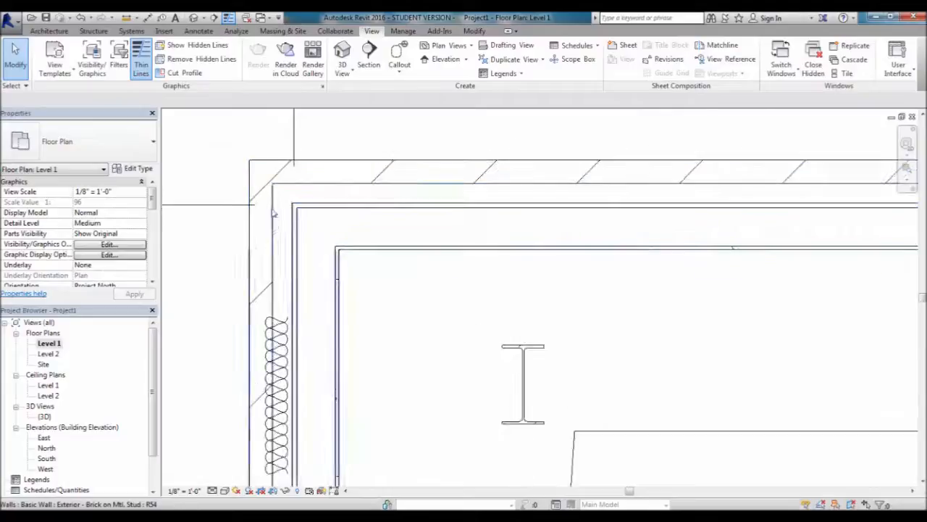
pyautogui.scroll(-3, 274, 212)
pyautogui.scroll(3, 355, 264)
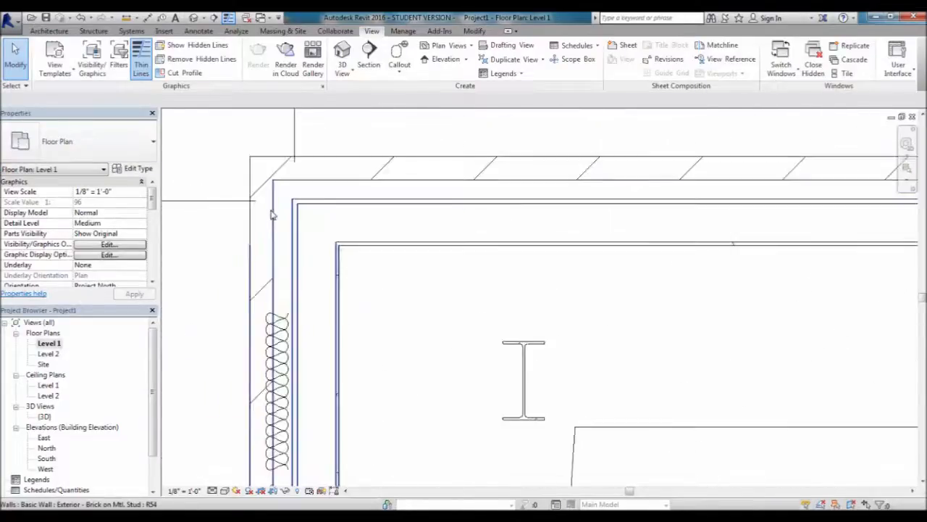
# Switch Thin Lines off and on once more to compare the exterior wall's lineweights at the corner.
pyautogui.press('t')
pyautogui.press('l')
pyautogui.scroll(1, 327, 207)
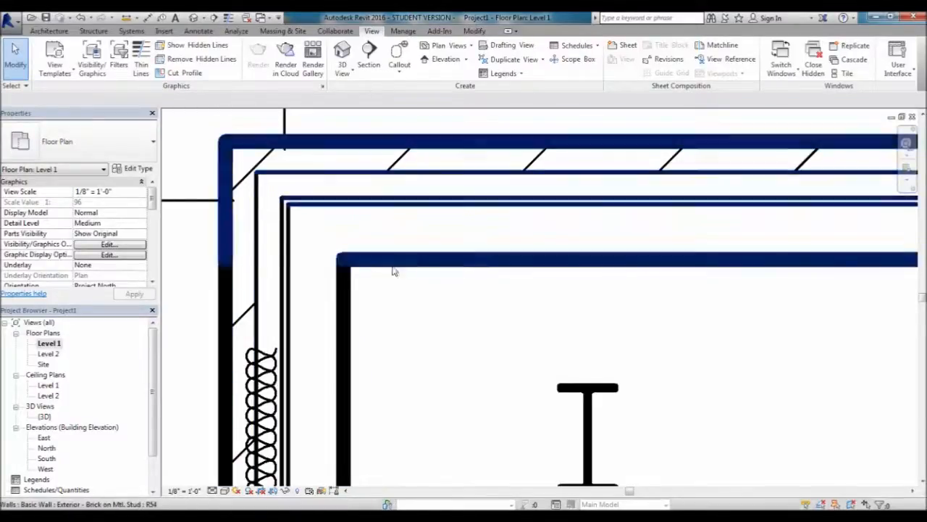
pyautogui.scroll(-3, 305, 275)
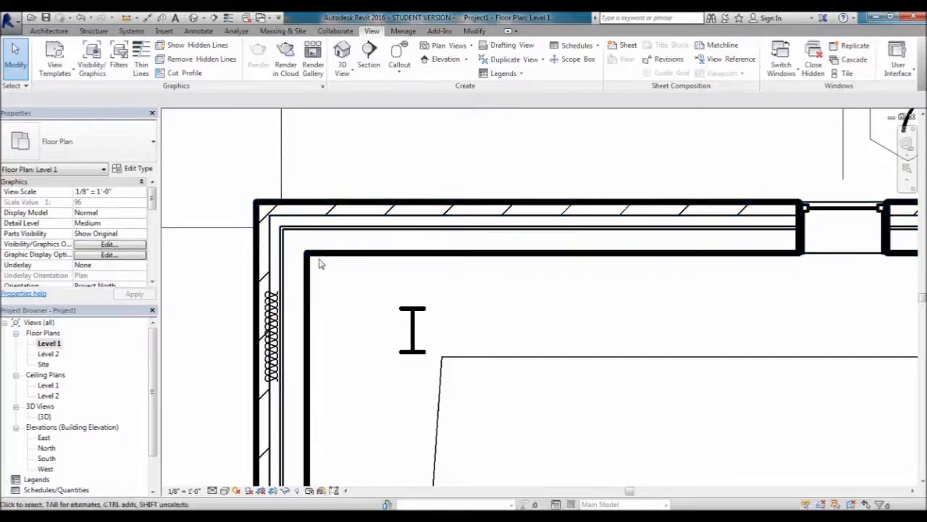
pyautogui.click(140, 62)
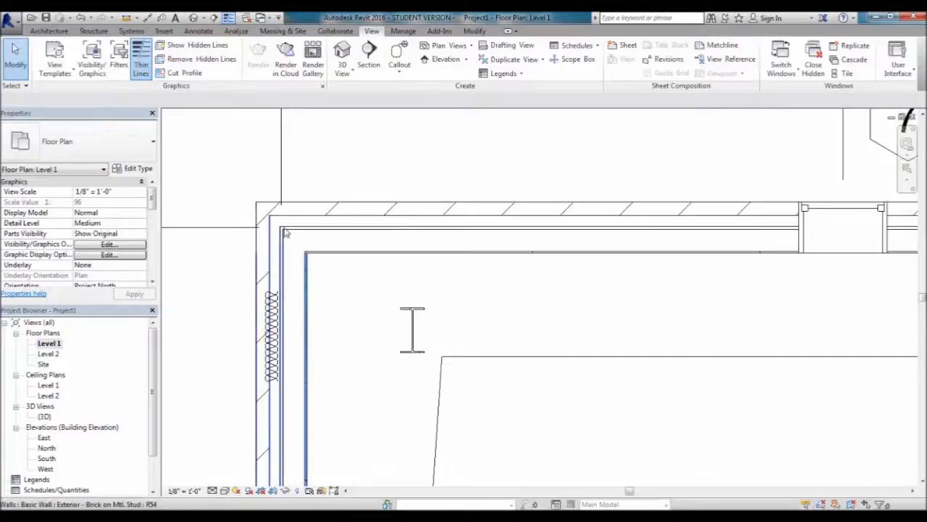
pyautogui.scroll(-3, 259, 254)
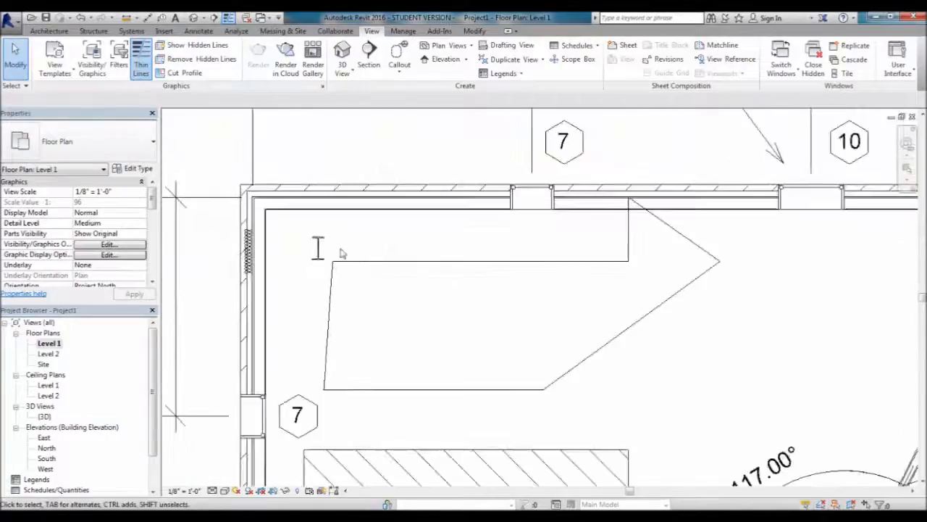